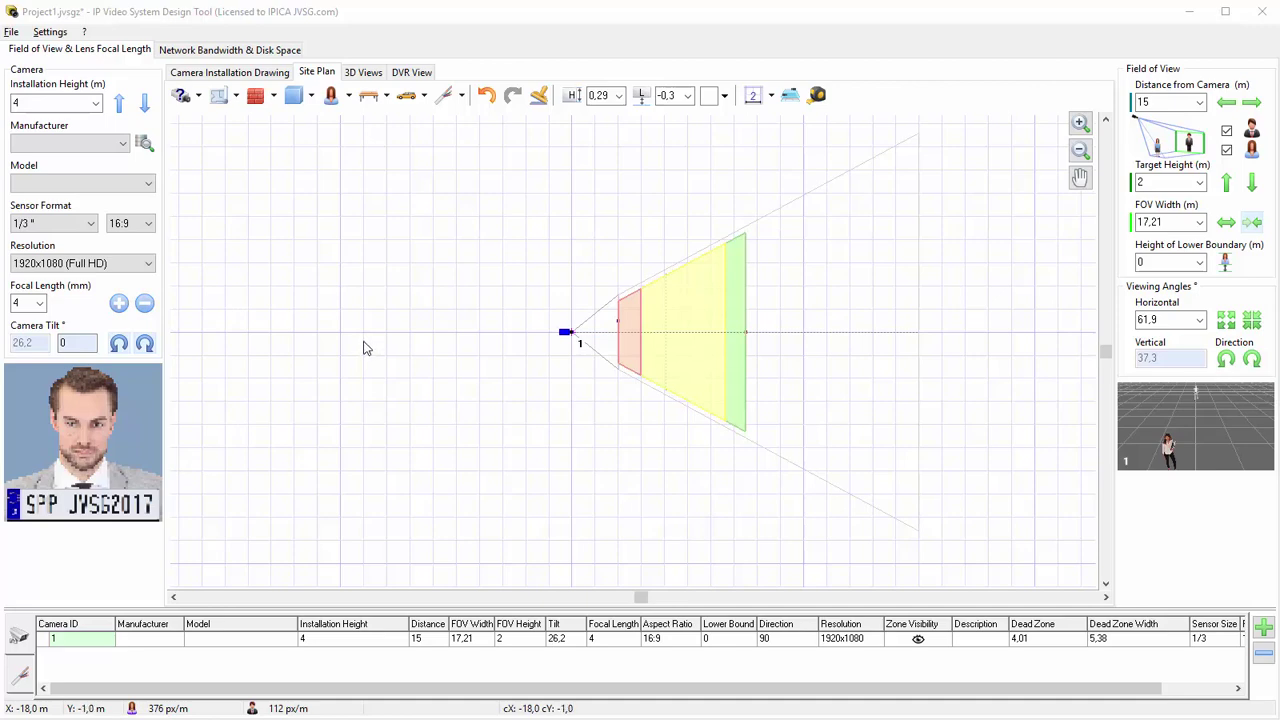
Load demo-floor-plan.jpg from file as the background image
{"action": "left_click", "coordinate": [236, 96]}
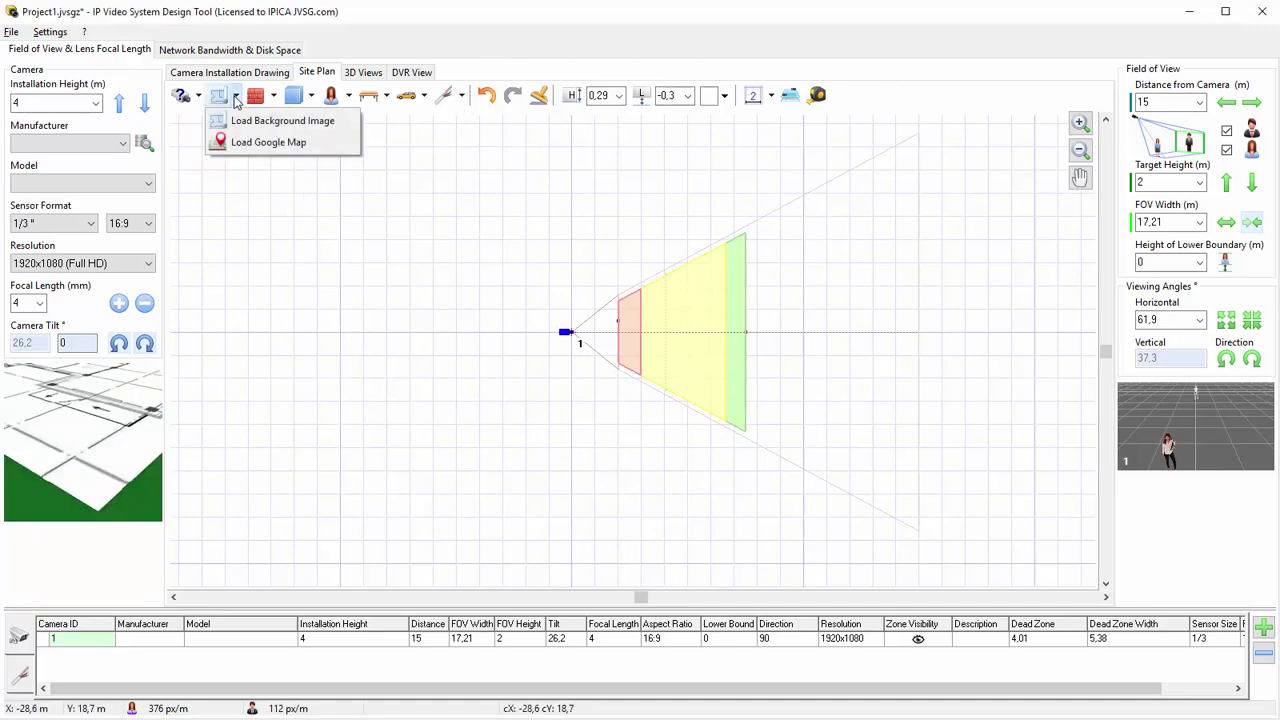
{"action": "left_click", "coordinate": [262, 120]}
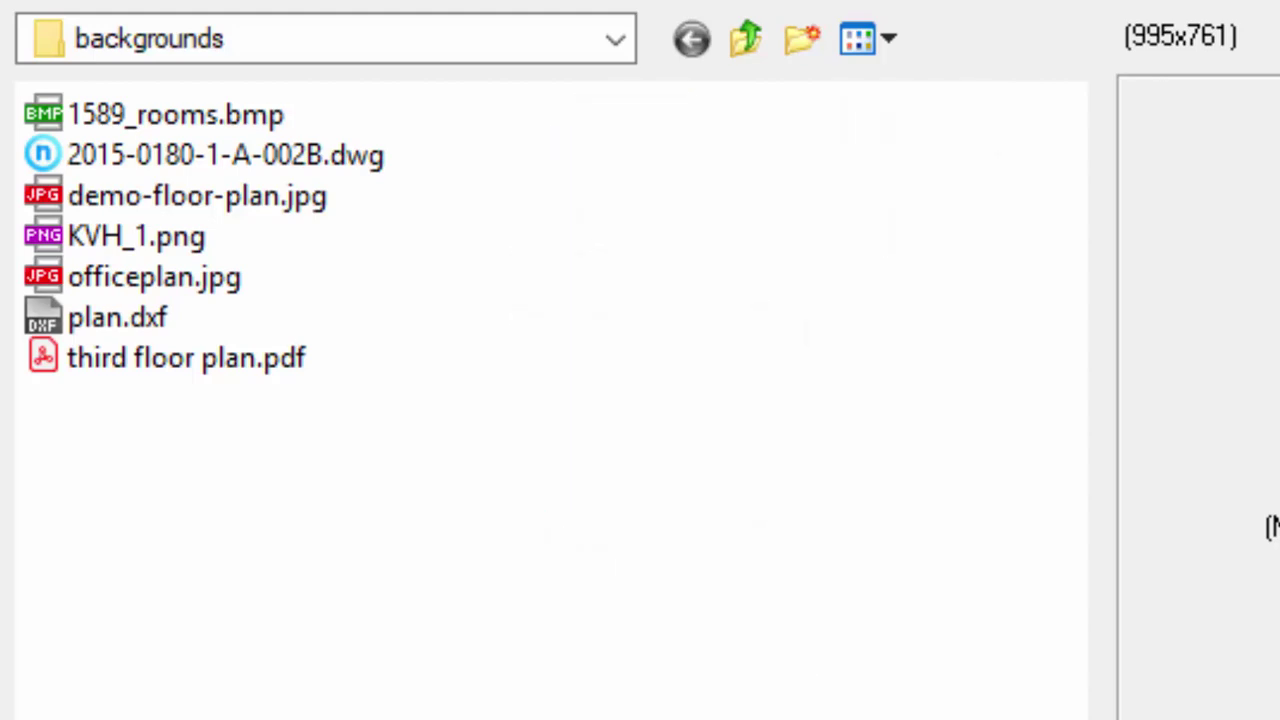
{"action": "left_click", "coordinate": [108, 200]}
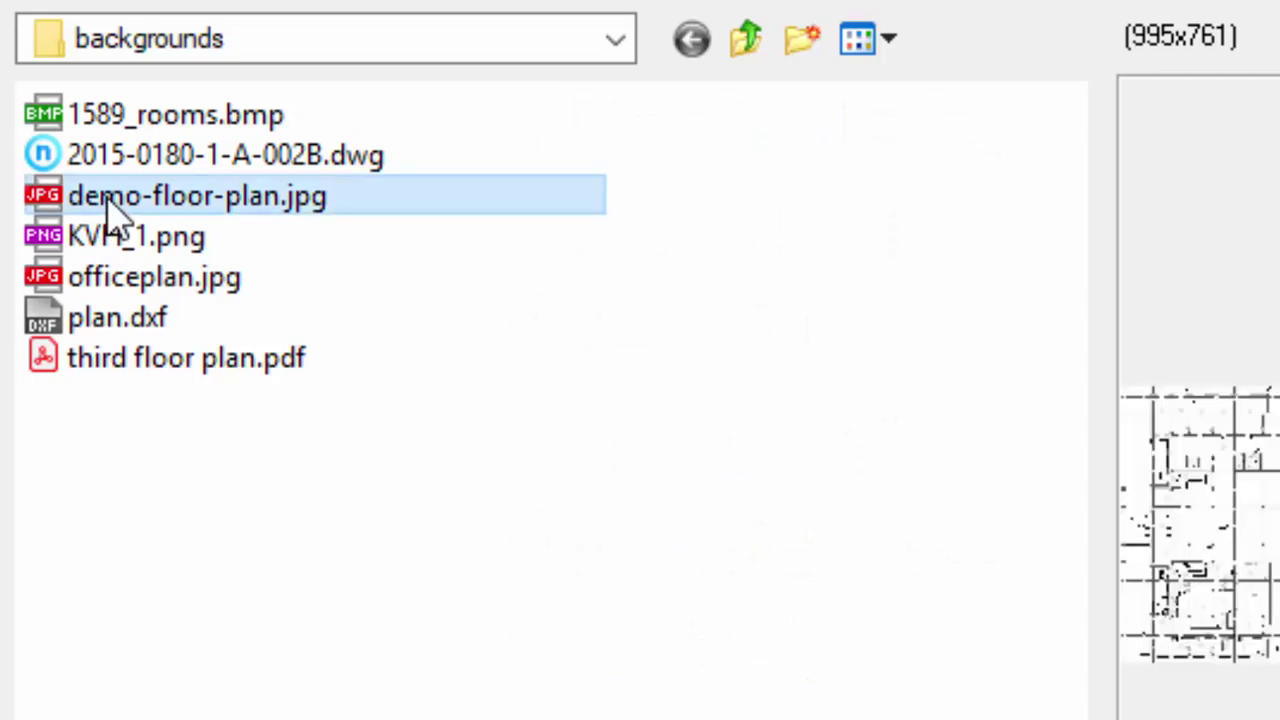
{"action": "key", "text": "Return"}
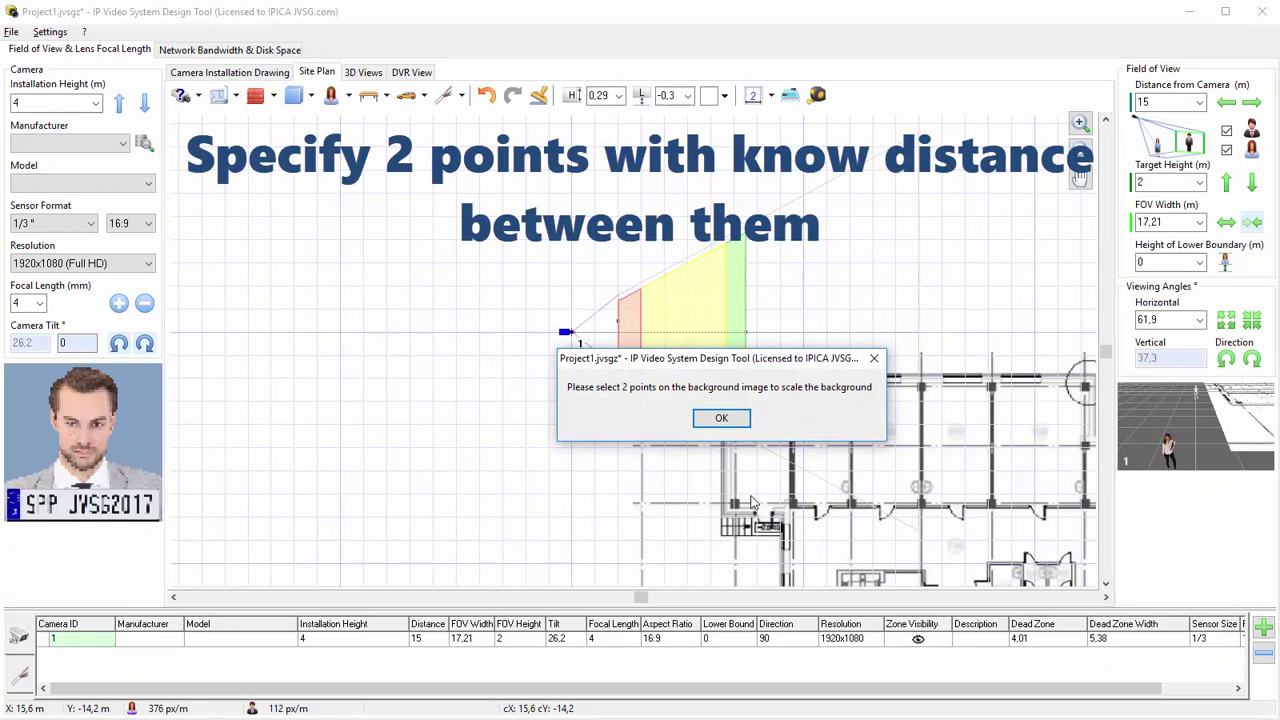
Scale the background by marking two points along a wall as 6 m apart
{"action": "left_click", "coordinate": [721, 420]}
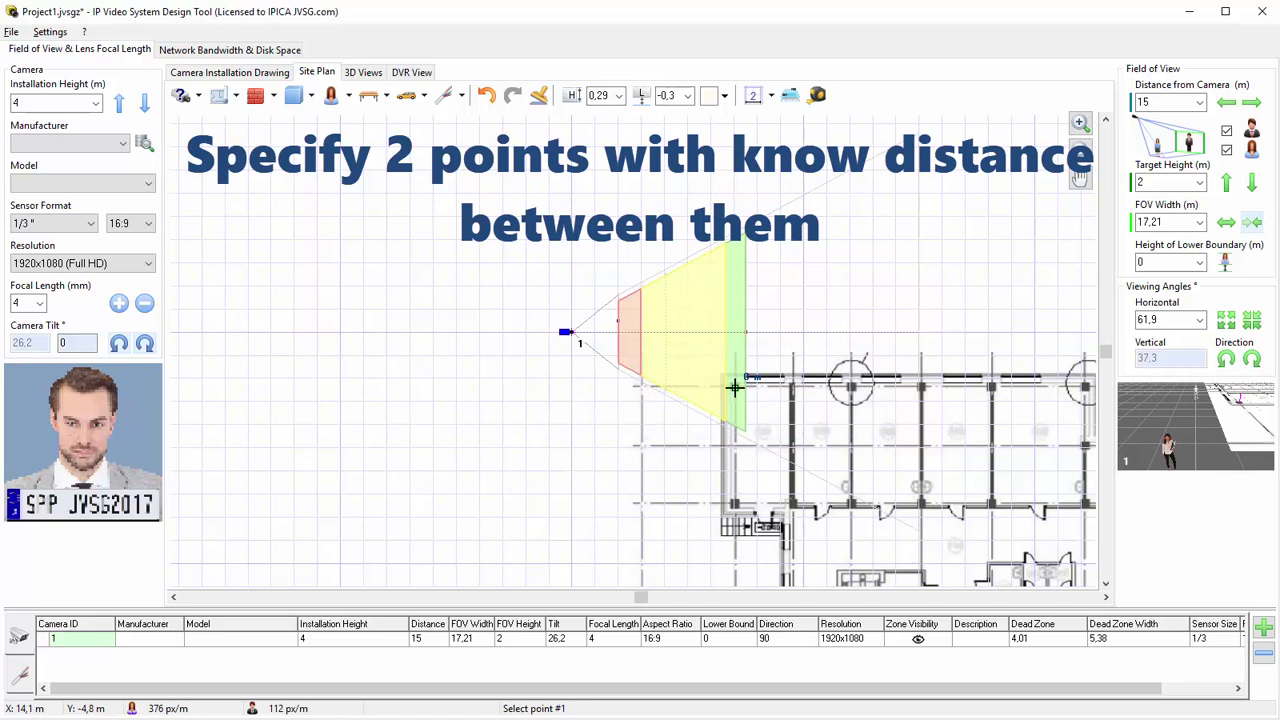
{"action": "left_click", "coordinate": [733, 385]}
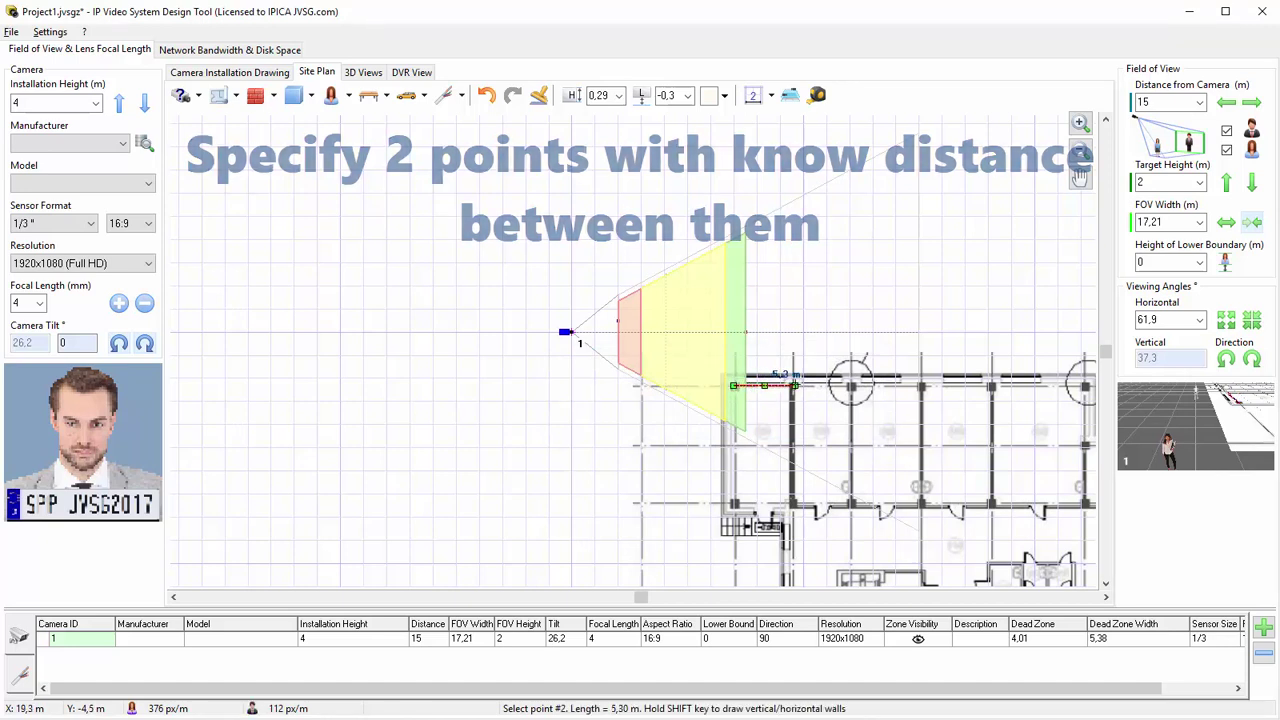
{"action": "left_click", "coordinate": [795, 385]}
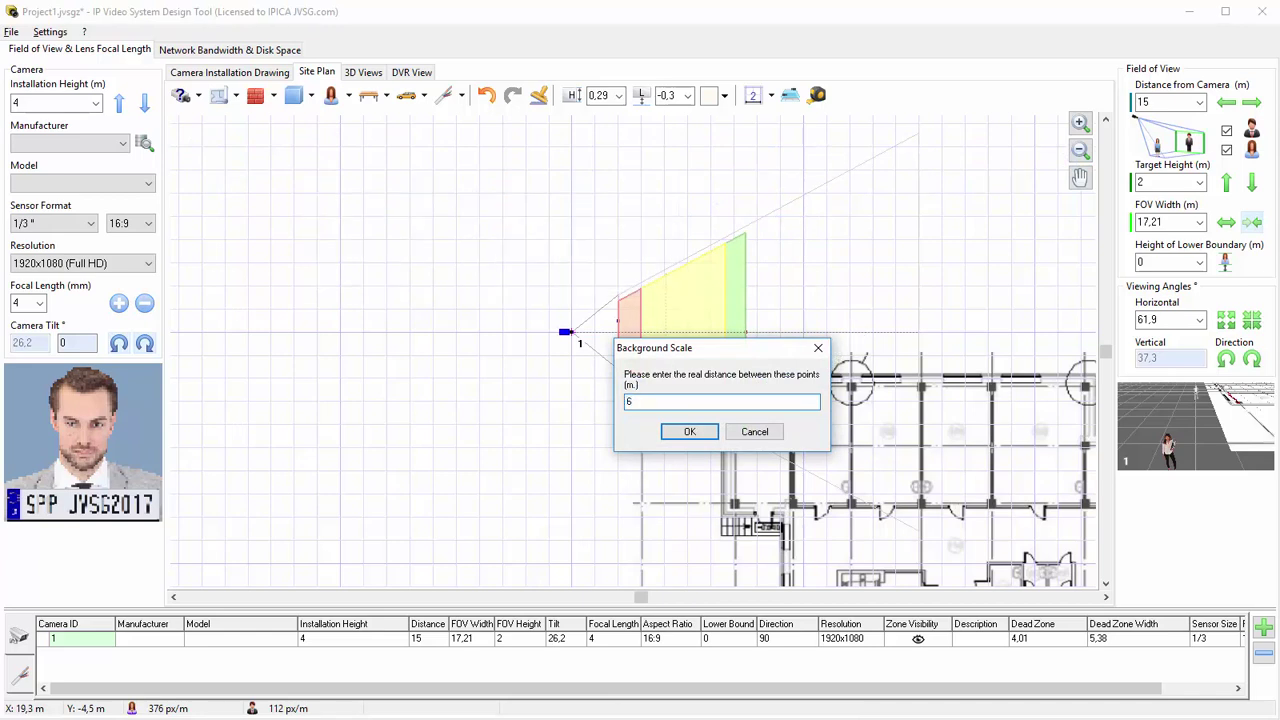
{"action": "key", "text": "Return"}
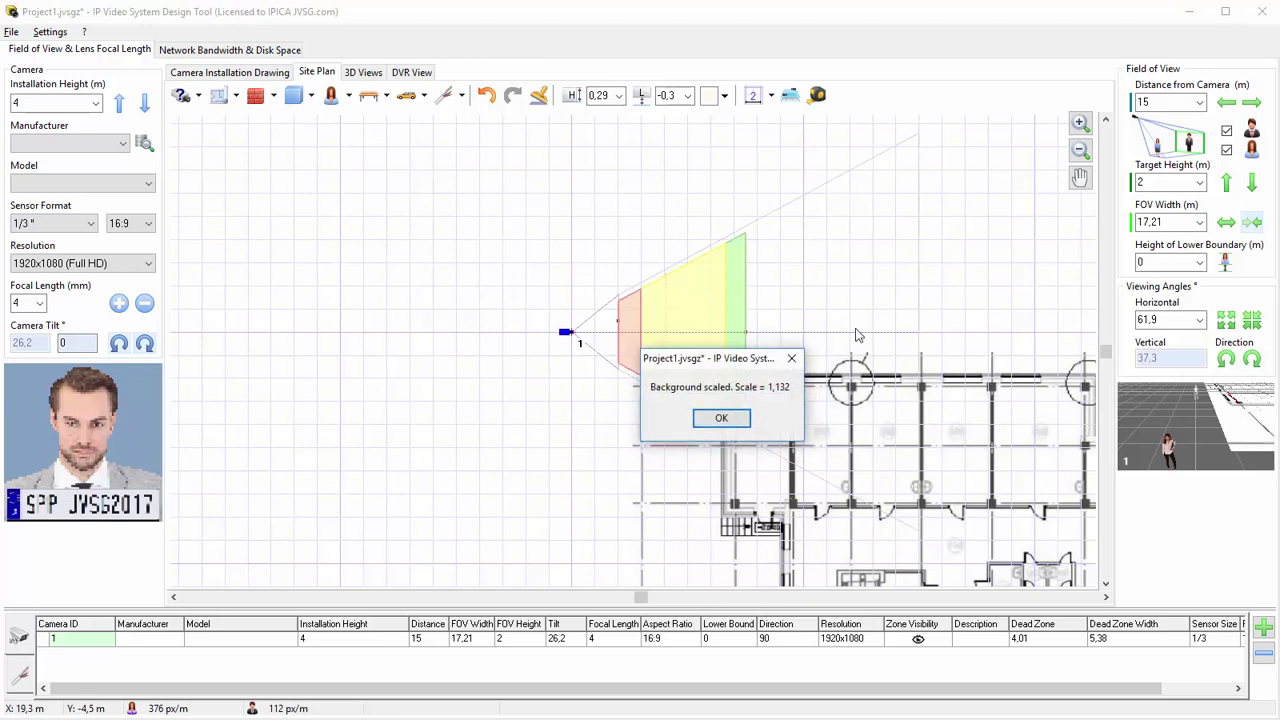
{"action": "left_click", "coordinate": [733, 418]}
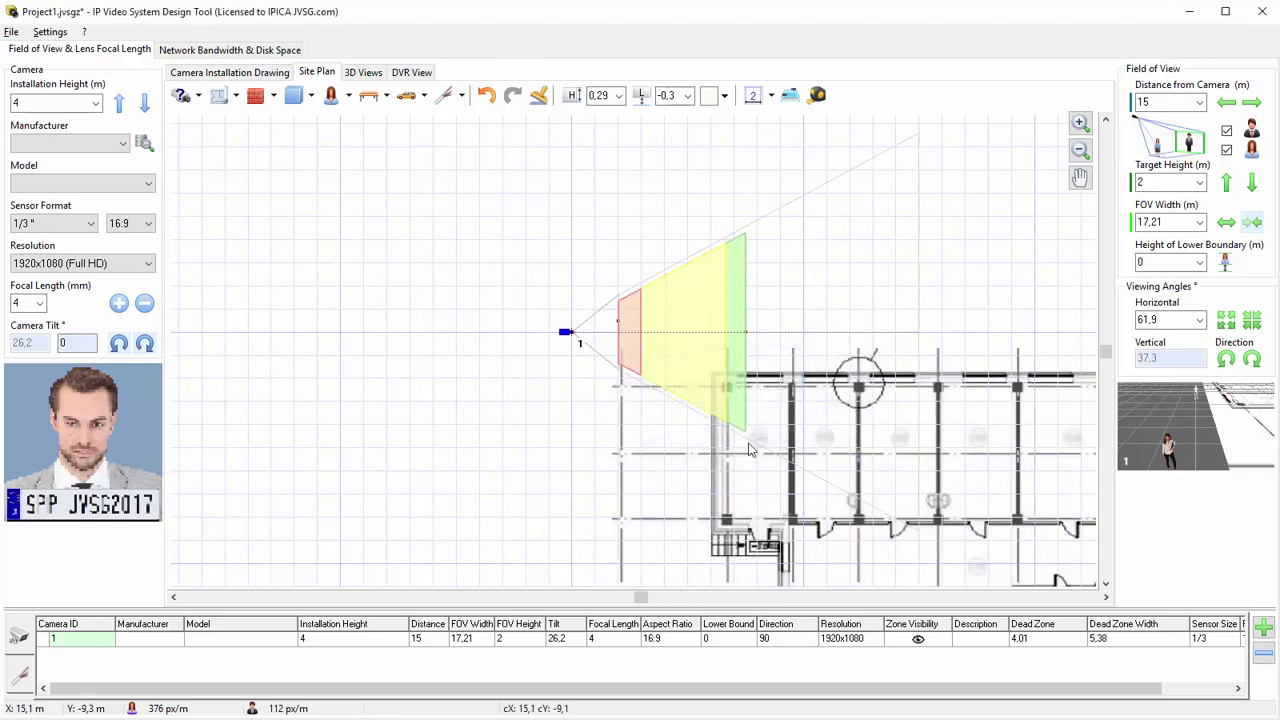
Lock the floor-plan background image in place while panning and zooming around the plan
{"action": "middle_click_drag", "start_coordinate": [736, 450], "coordinate": [403, 255]}
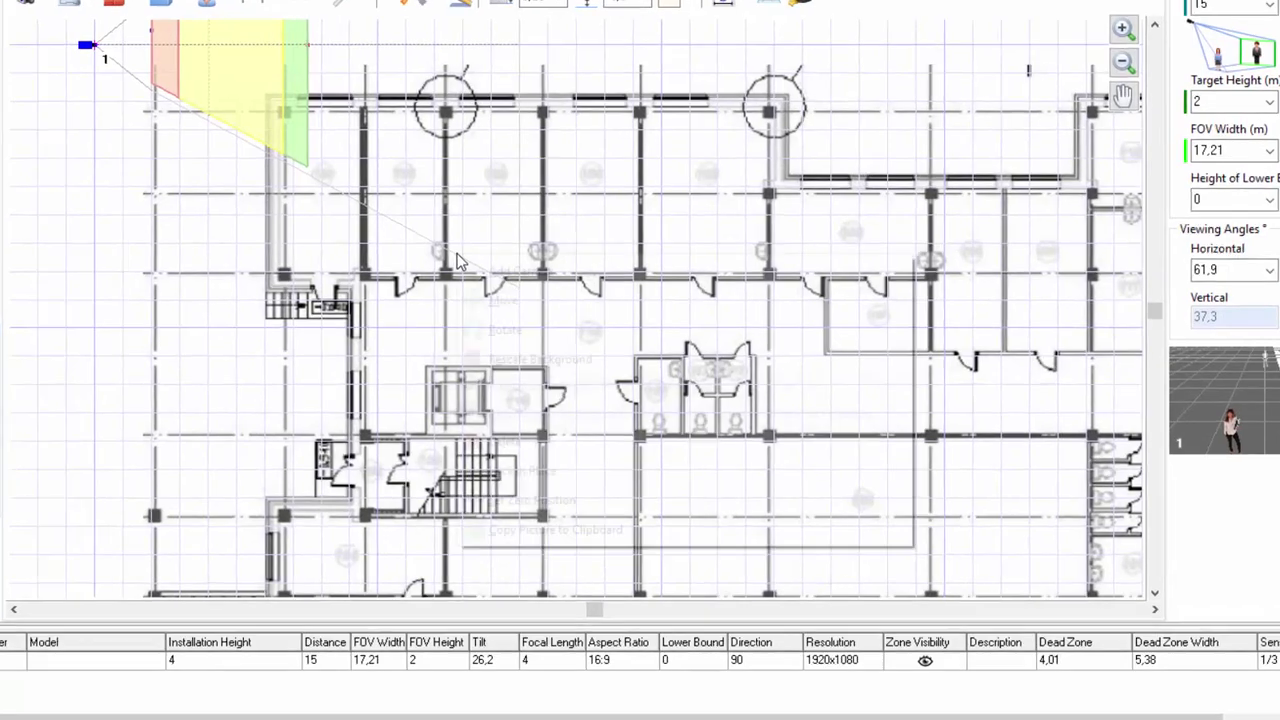
{"action": "right_click", "coordinate": [500, 287]}
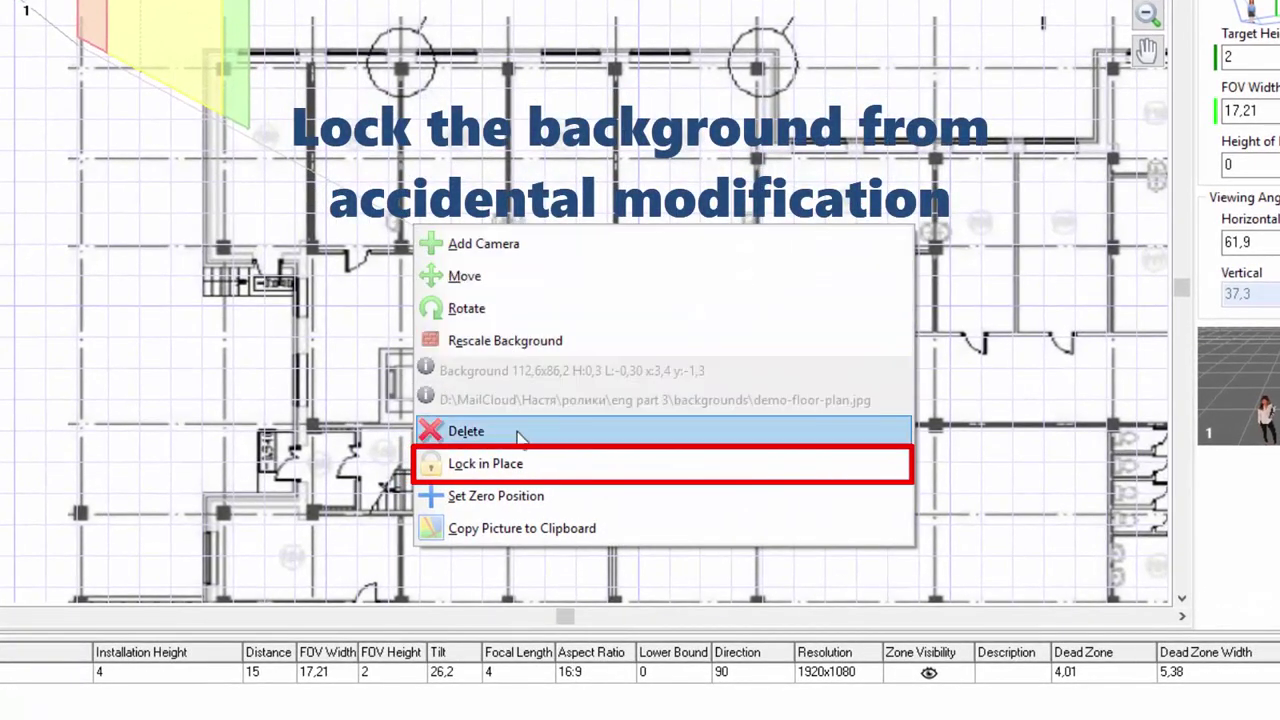
{"action": "left_click", "coordinate": [519, 466]}
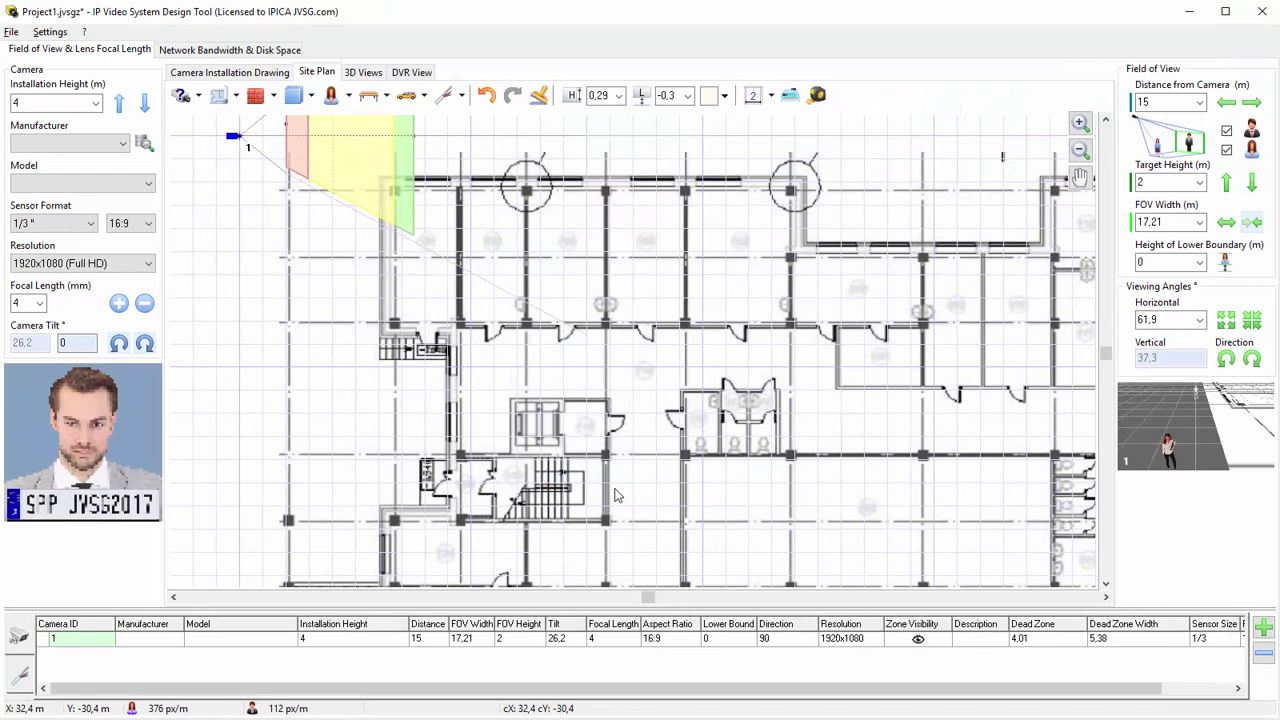
{"action": "middle_click_drag", "start_coordinate": [617, 497], "coordinate": [617, 271]}
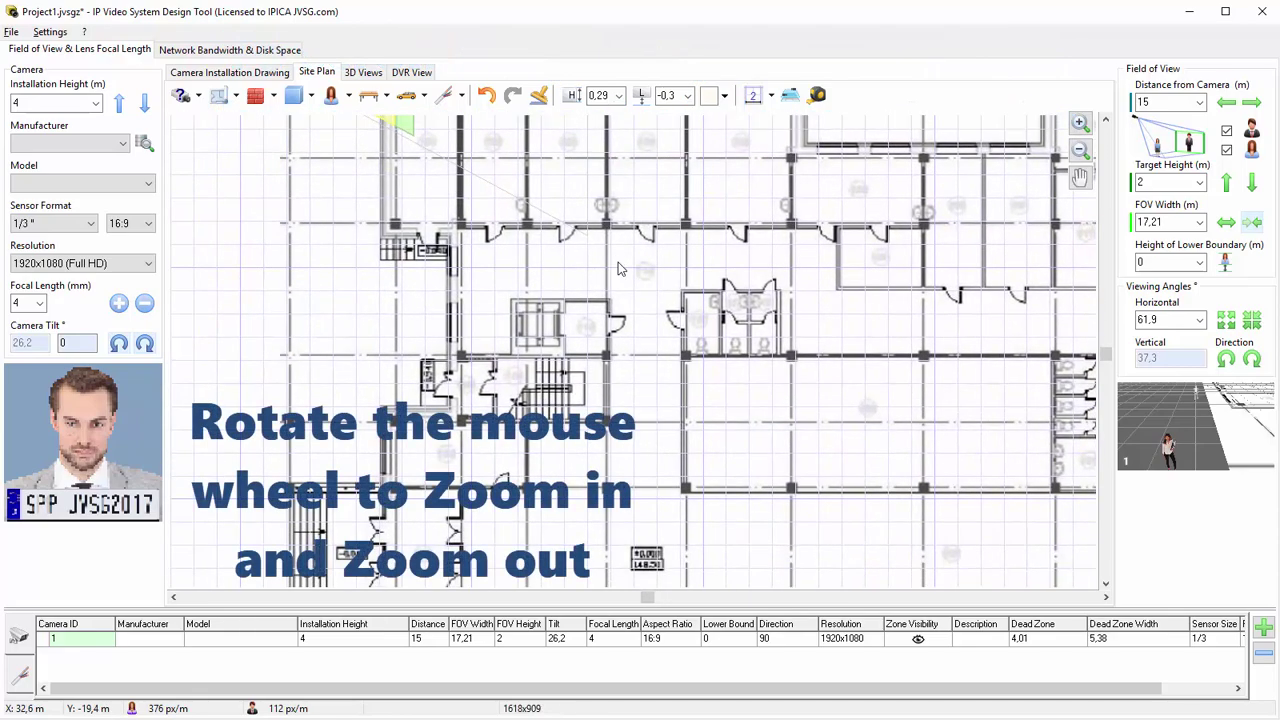
{"action": "scroll", "coordinate": [617, 271], "scroll_direction": "down", "scroll_amount": 3}
{"action": "scroll", "coordinate": [617, 272], "scroll_direction": "up", "scroll_amount": 4}
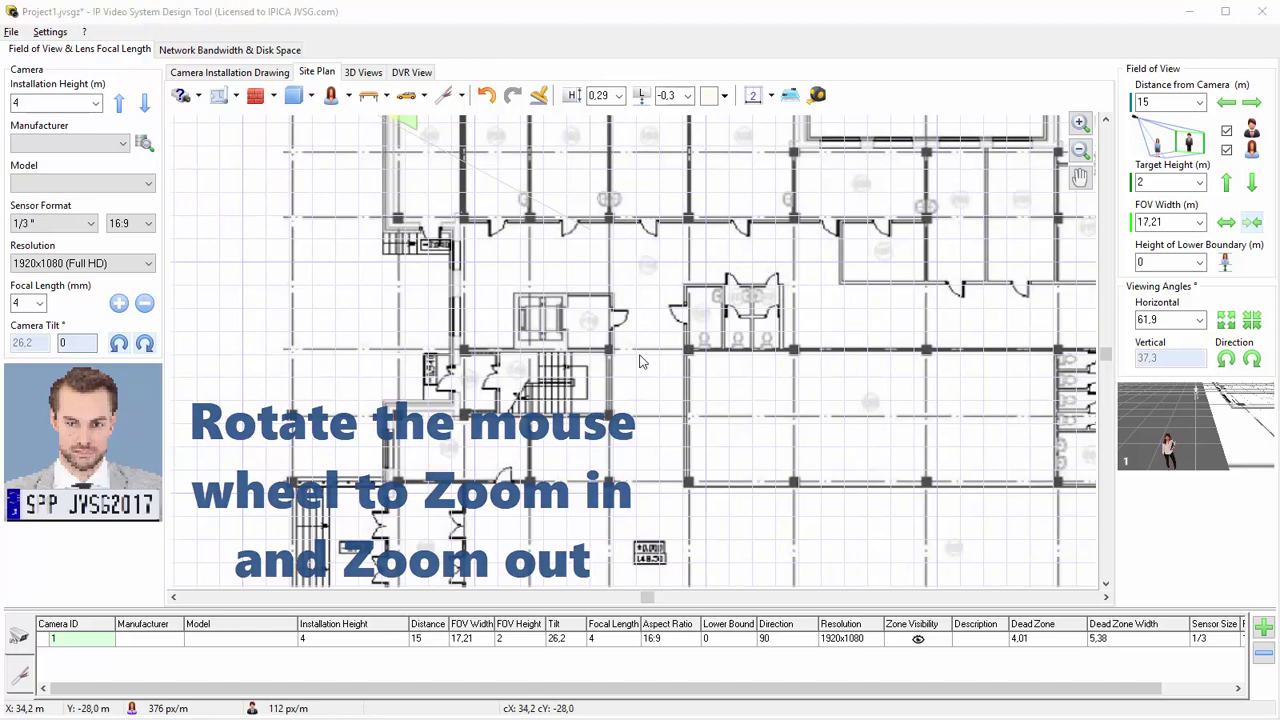
{"action": "middle_click_drag", "start_coordinate": [617, 272], "coordinate": [559, 506]}
Add camera 2 from the site plan context menu, then place camera 3 aimed across the room
{"action": "right_click", "coordinate": [576, 205]}
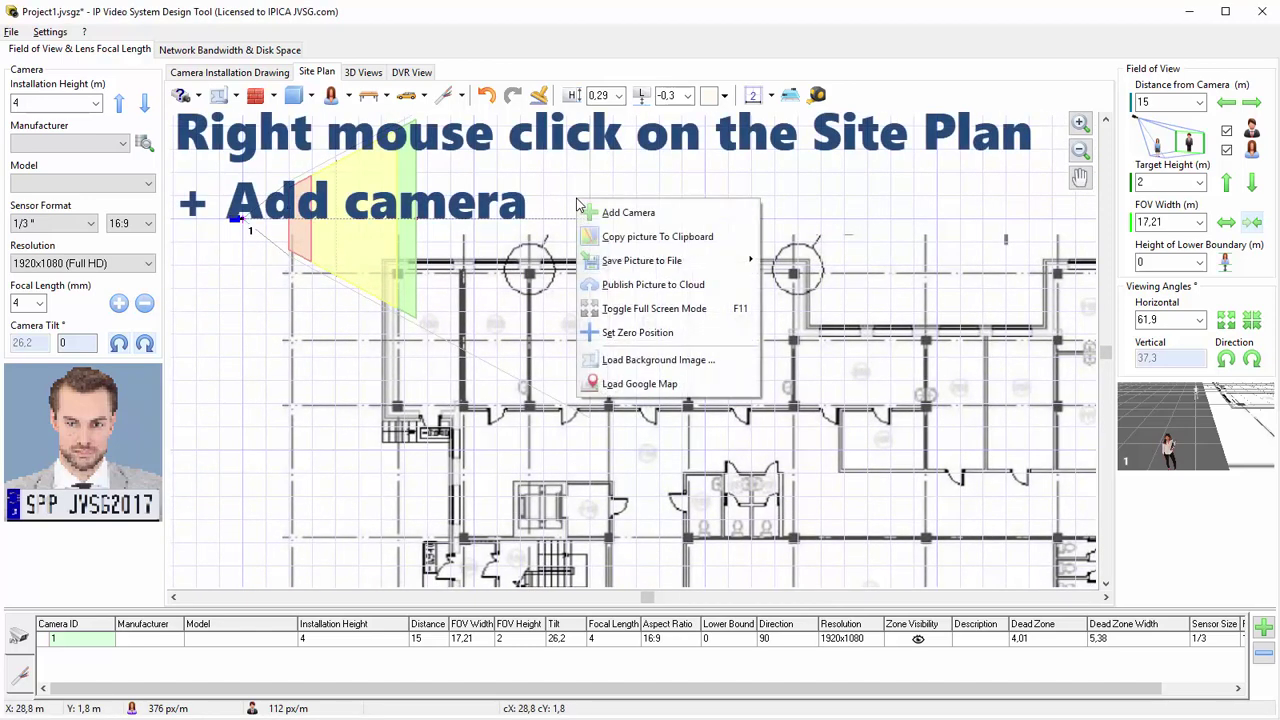
{"action": "left_click", "coordinate": [609, 215]}
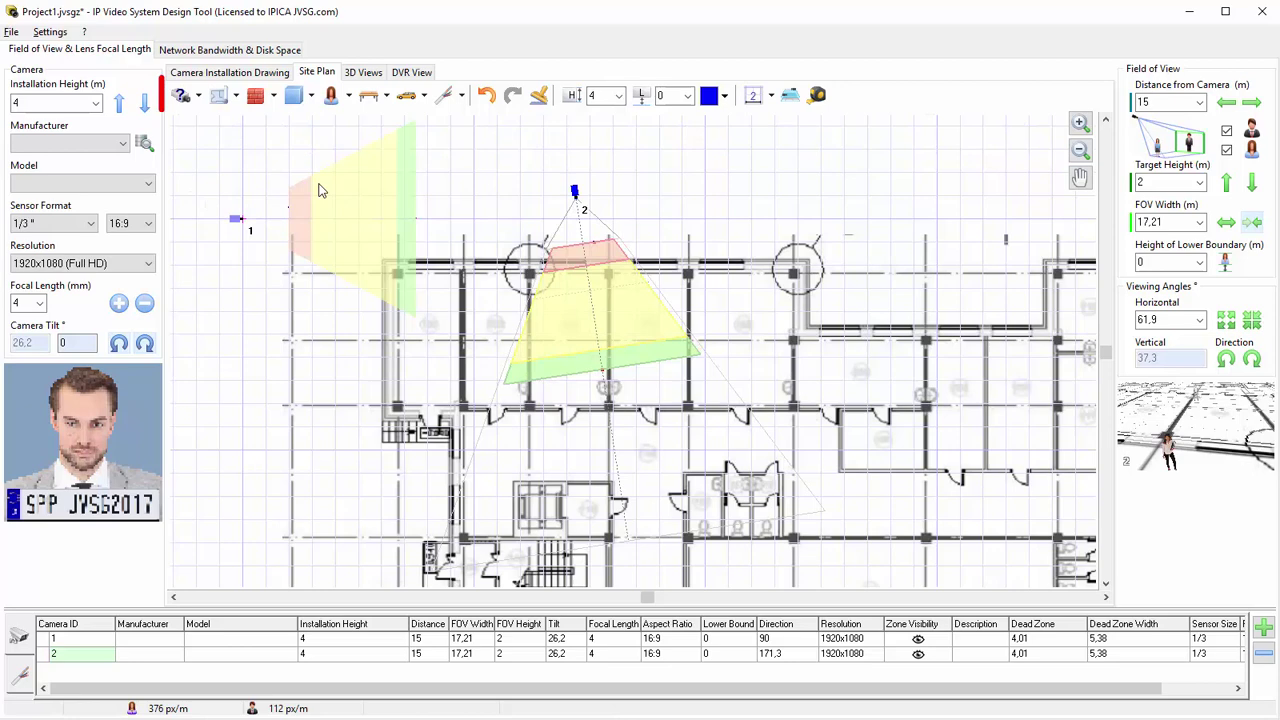
{"action": "left_click", "coordinate": [185, 97]}
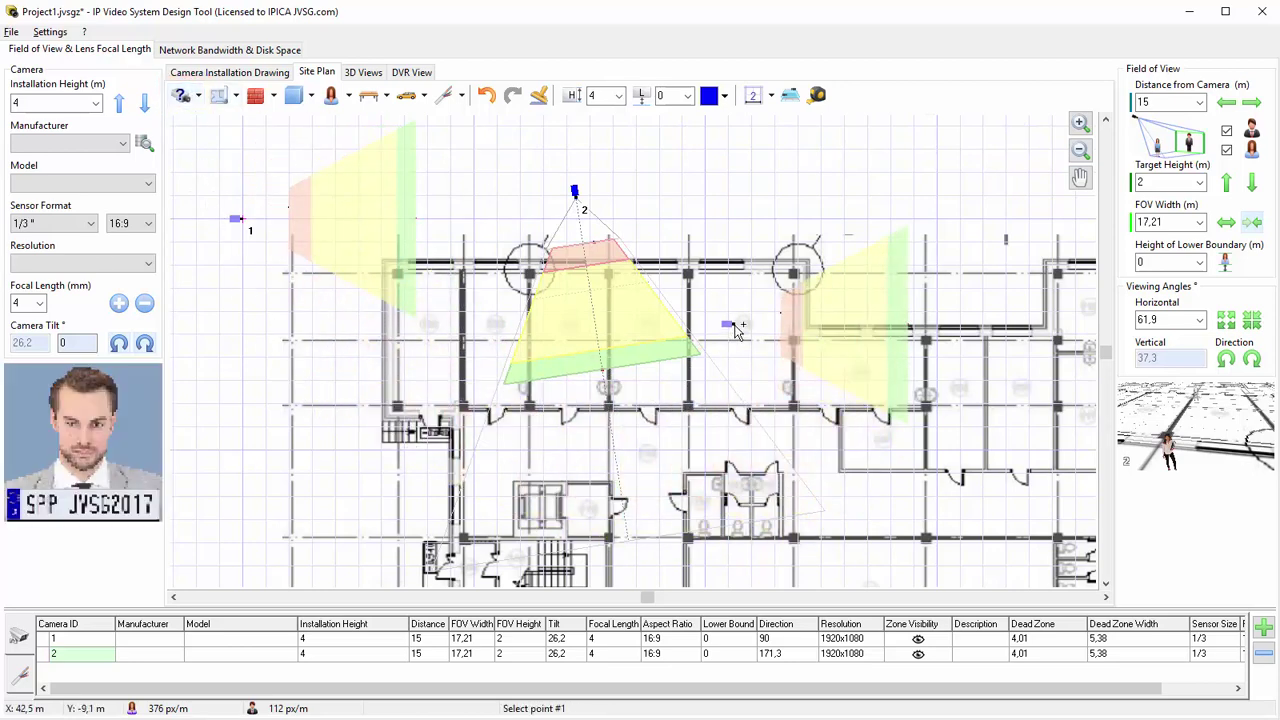
{"action": "left_click_drag", "start_coordinate": [737, 322], "coordinate": [857, 497]}
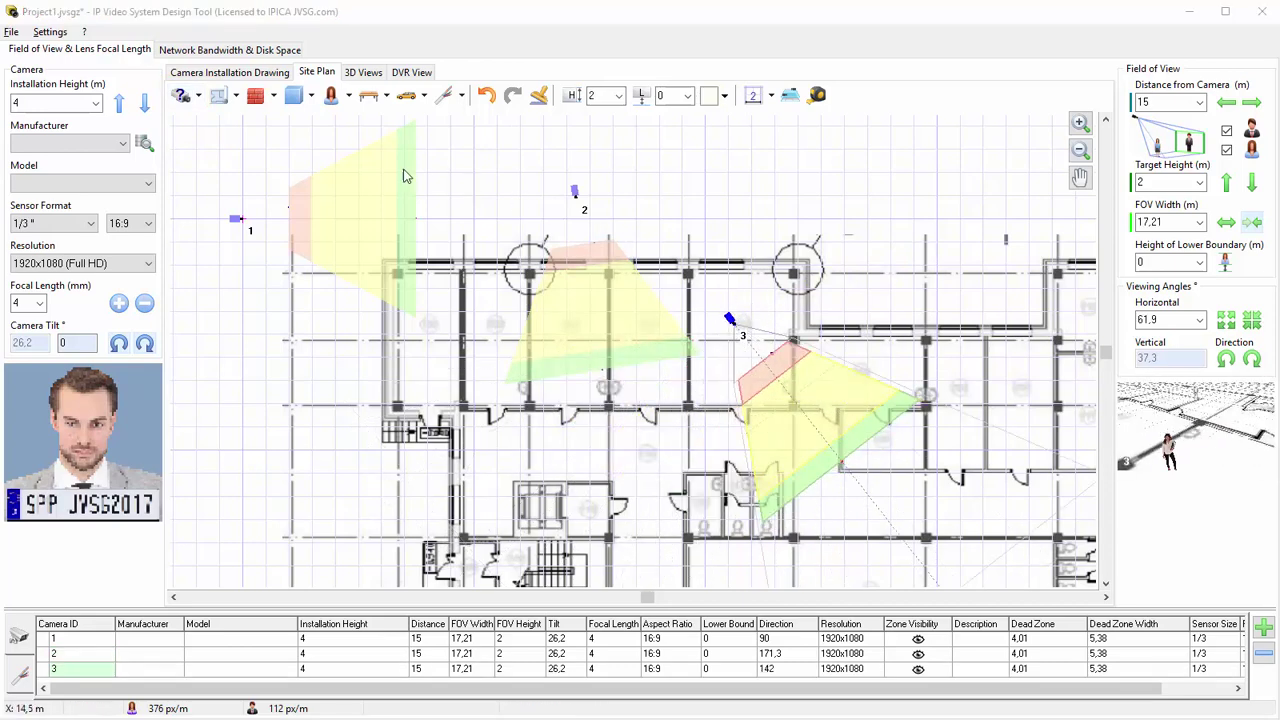
{"action": "left_click", "coordinate": [266, 99]}
{"action": "left_click", "coordinate": [273, 96]}
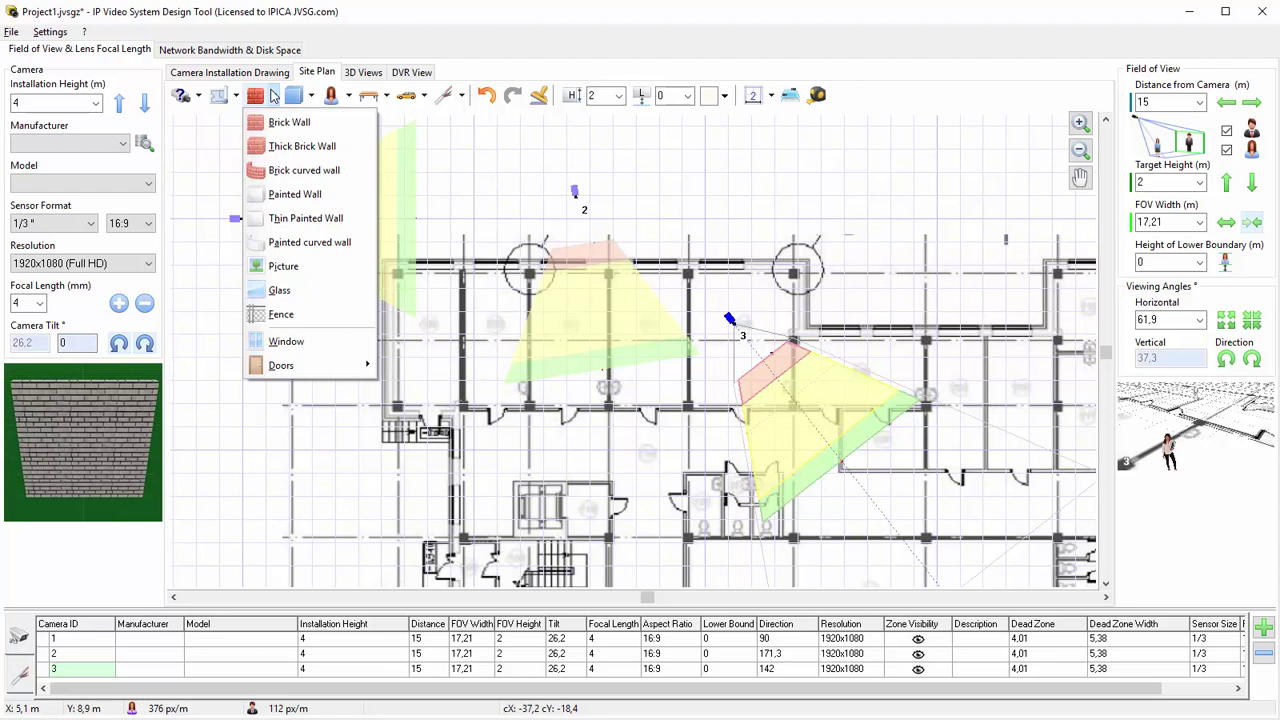
Draw a 20,6 m Brick Wall along the floor plan's wall line below camera 3
{"action": "left_click", "coordinate": [273, 95]}
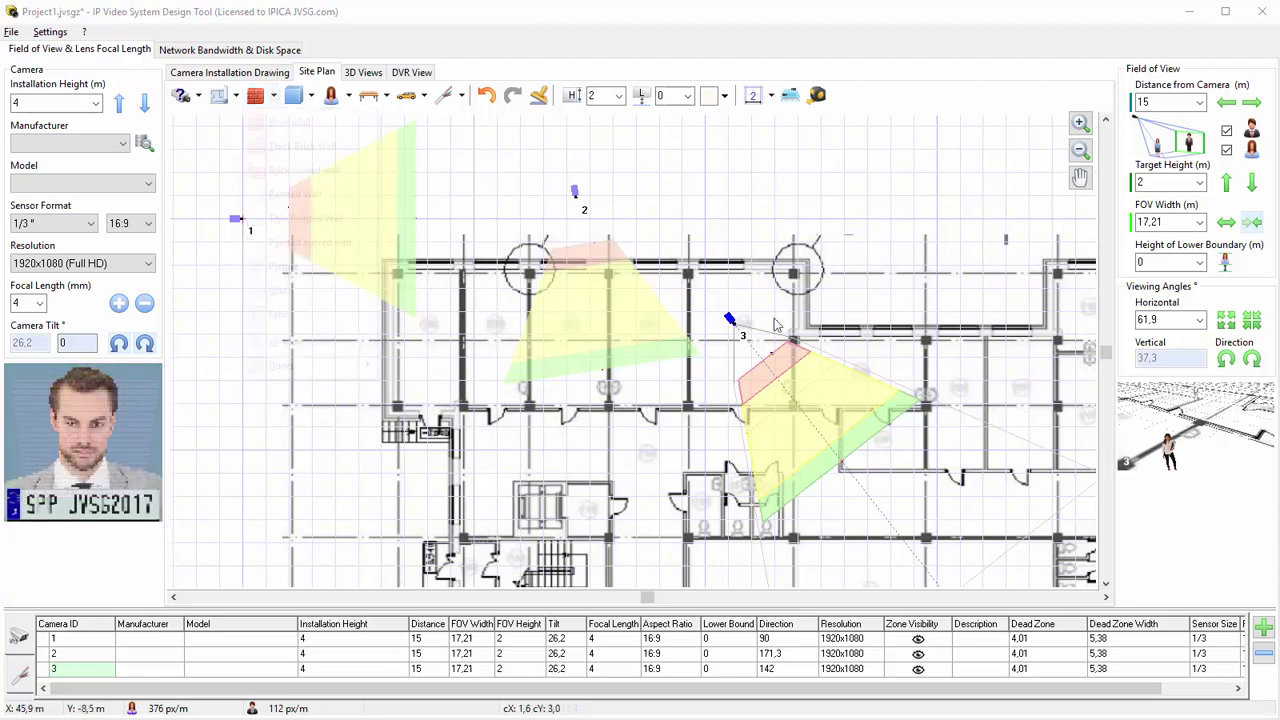
{"action": "left_click", "coordinate": [273, 95]}
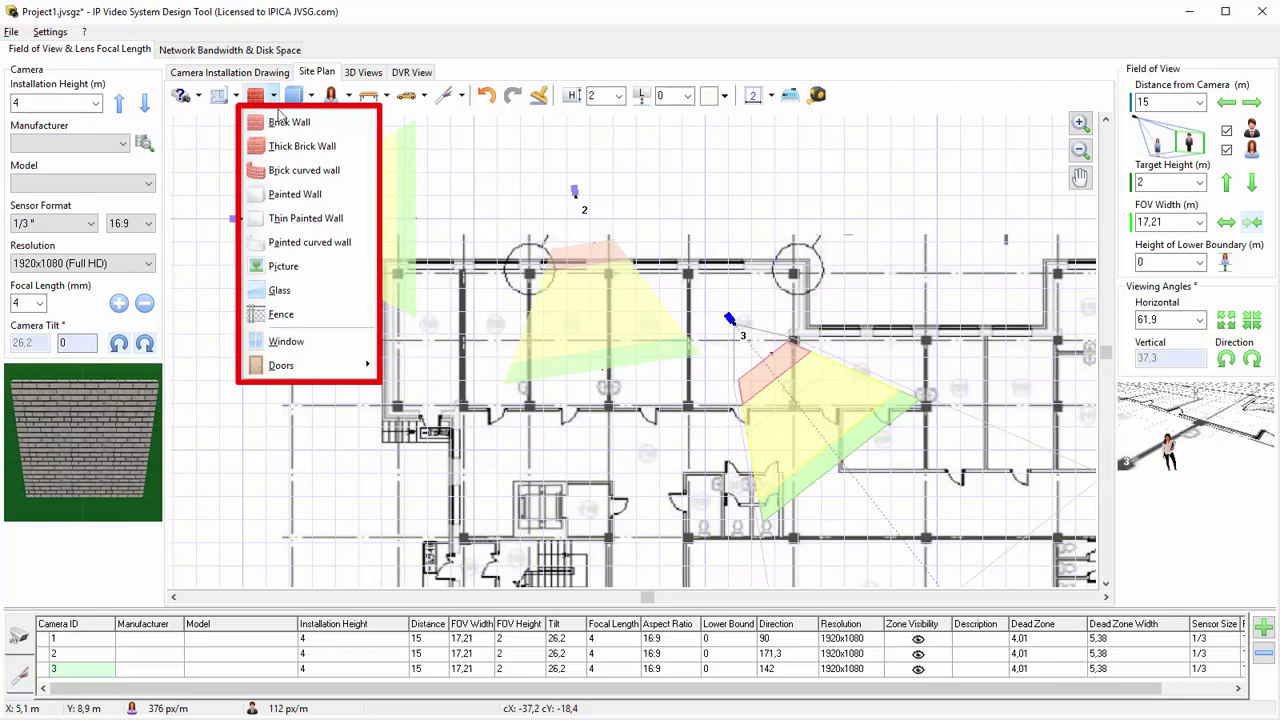
{"action": "left_click", "coordinate": [286, 122]}
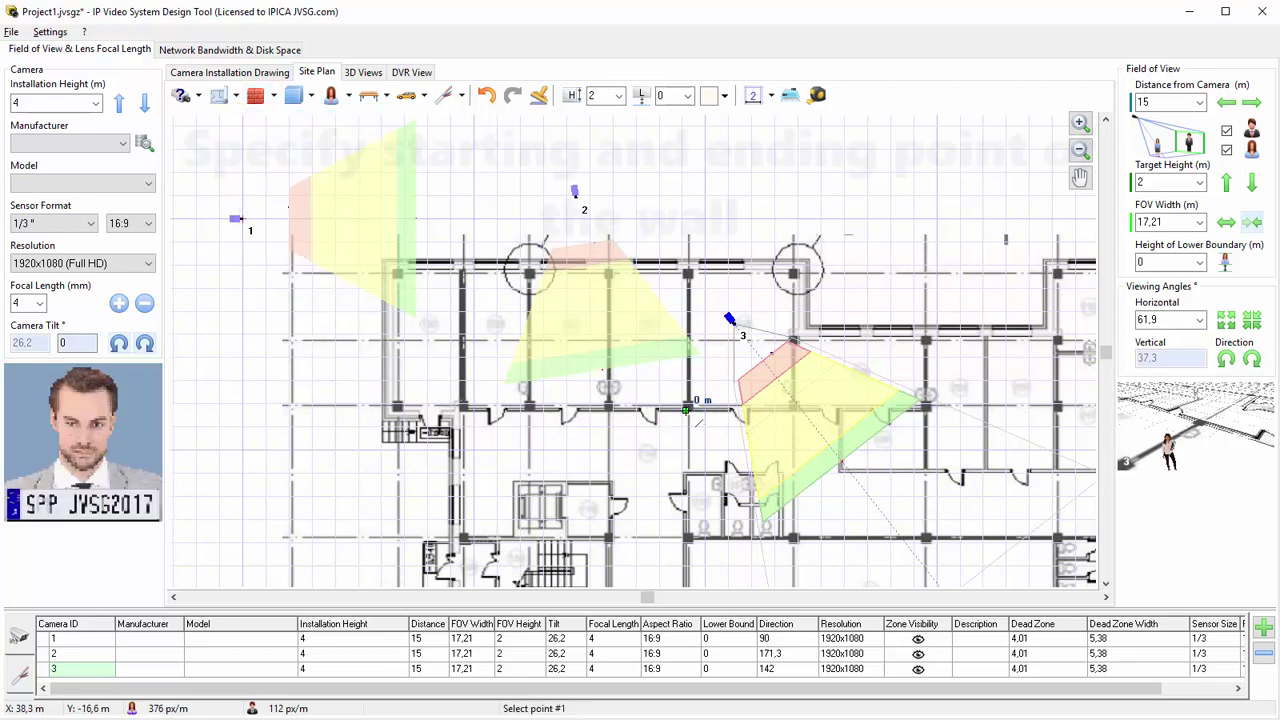
{"action": "left_click", "coordinate": [688, 408]}
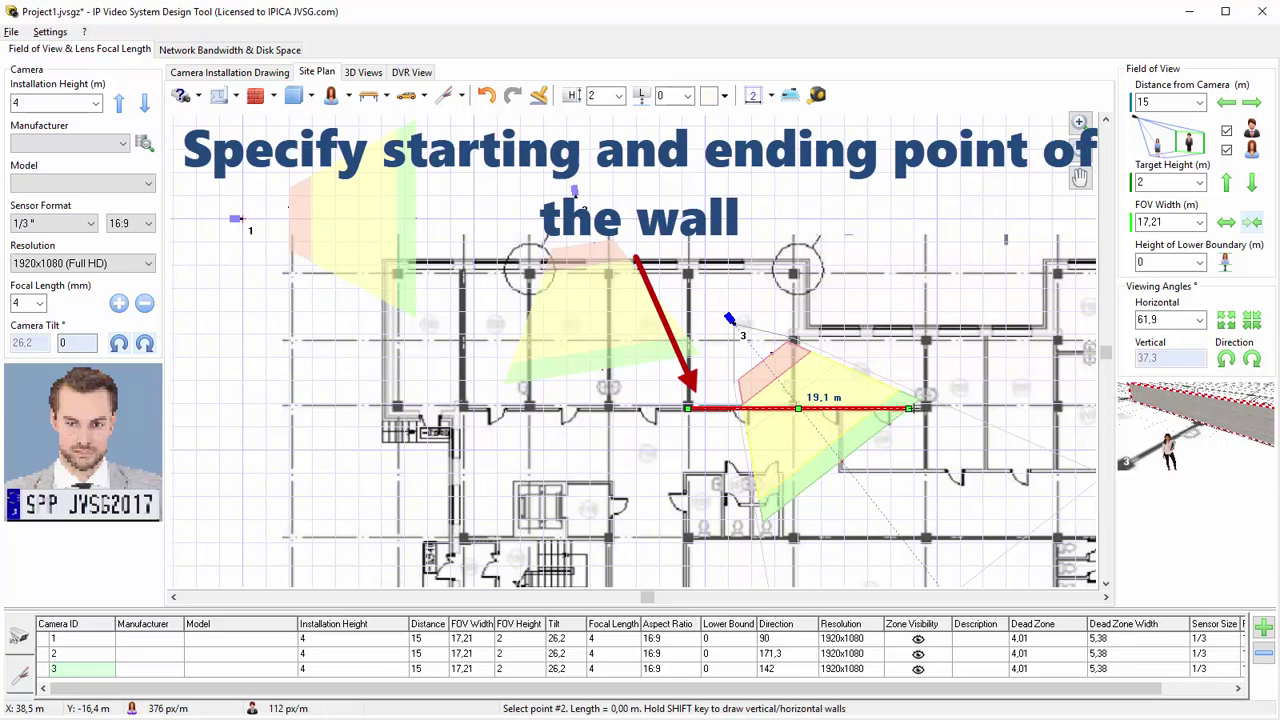
{"action": "left_click", "coordinate": [926, 408]}
Set the wall height to 3 m, try elevation 0,5 m, then reset it to 0
{"action": "left_click", "coordinate": [619, 95]}
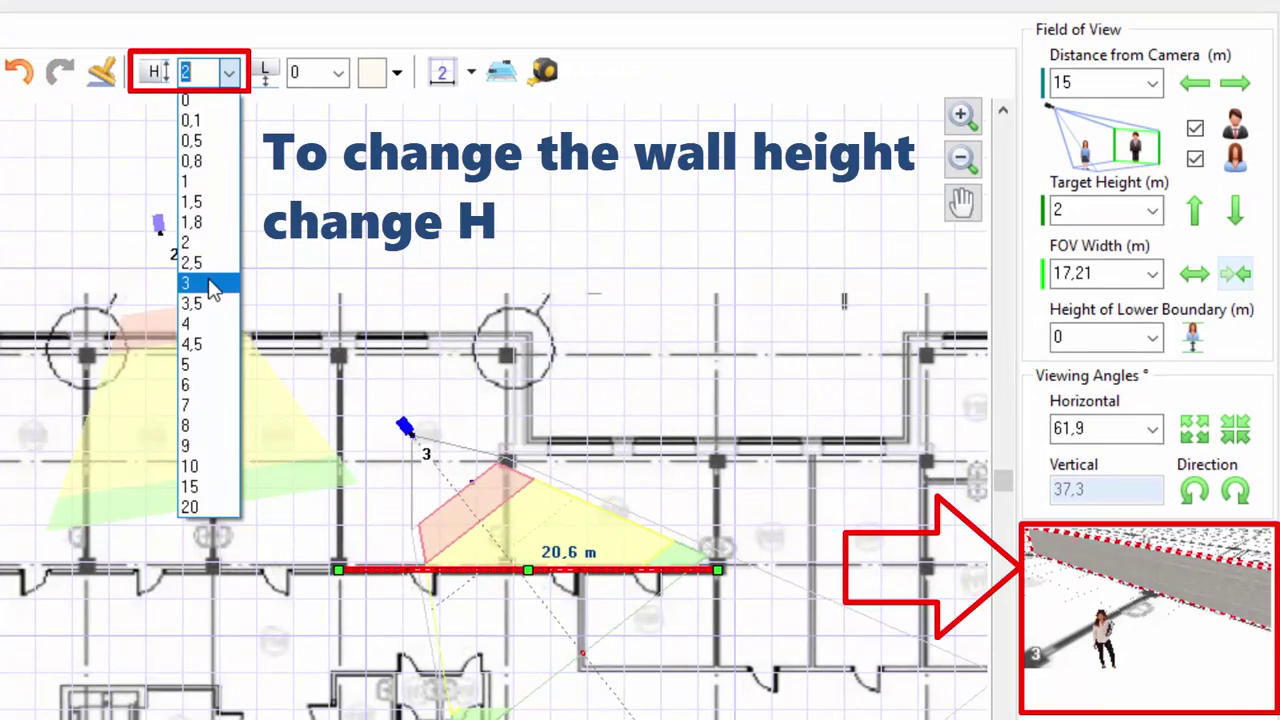
{"action": "left_click", "coordinate": [210, 284]}
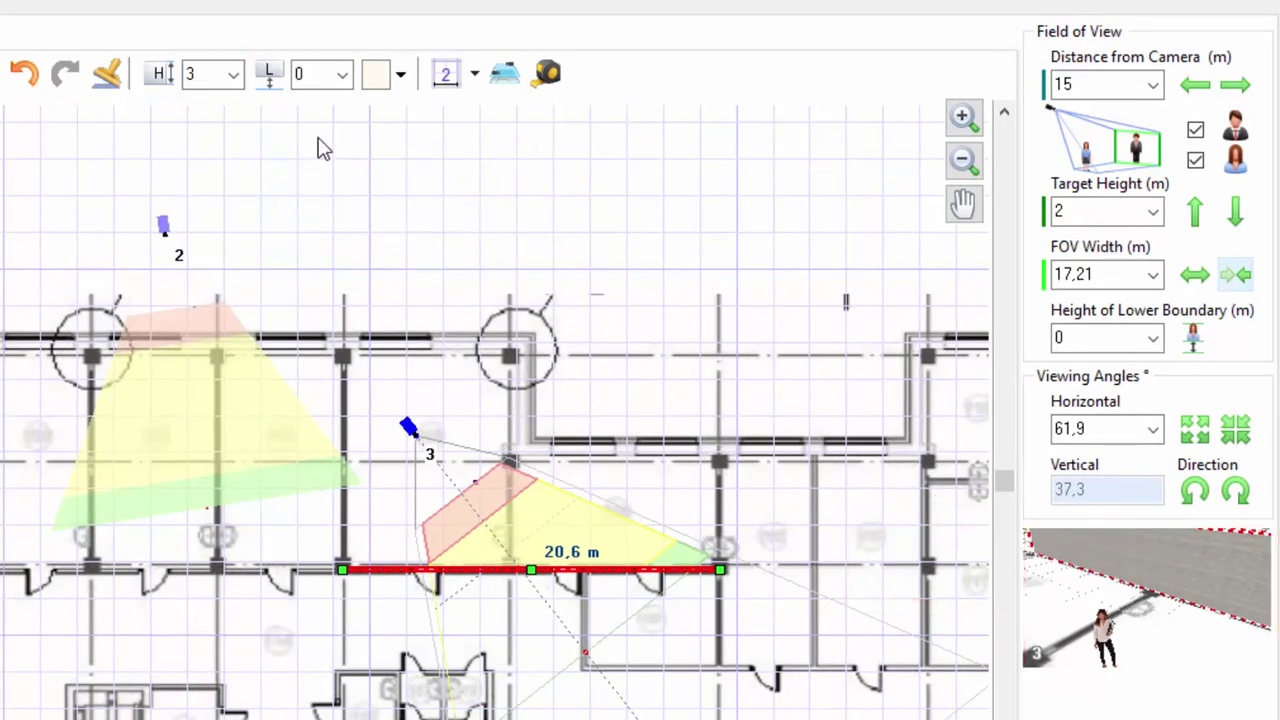
{"action": "left_click", "coordinate": [343, 76]}
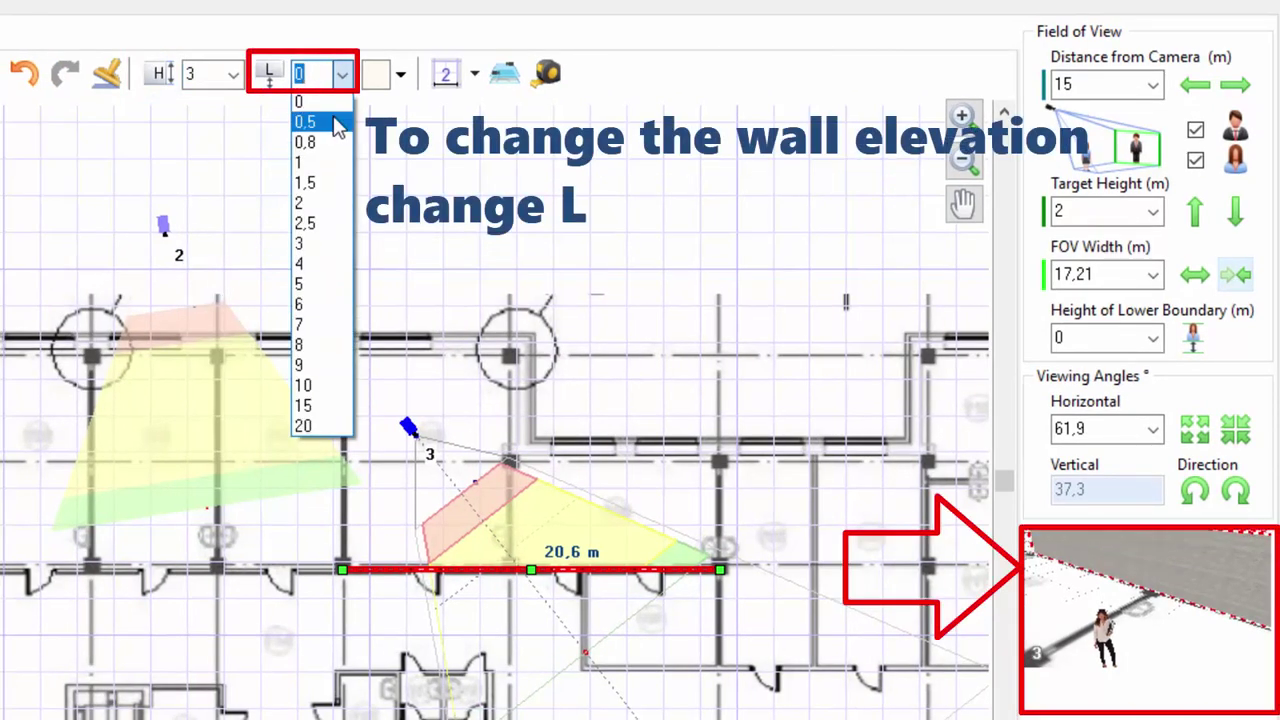
{"action": "left_click", "coordinate": [337, 122]}
{"action": "left_click", "coordinate": [343, 74]}
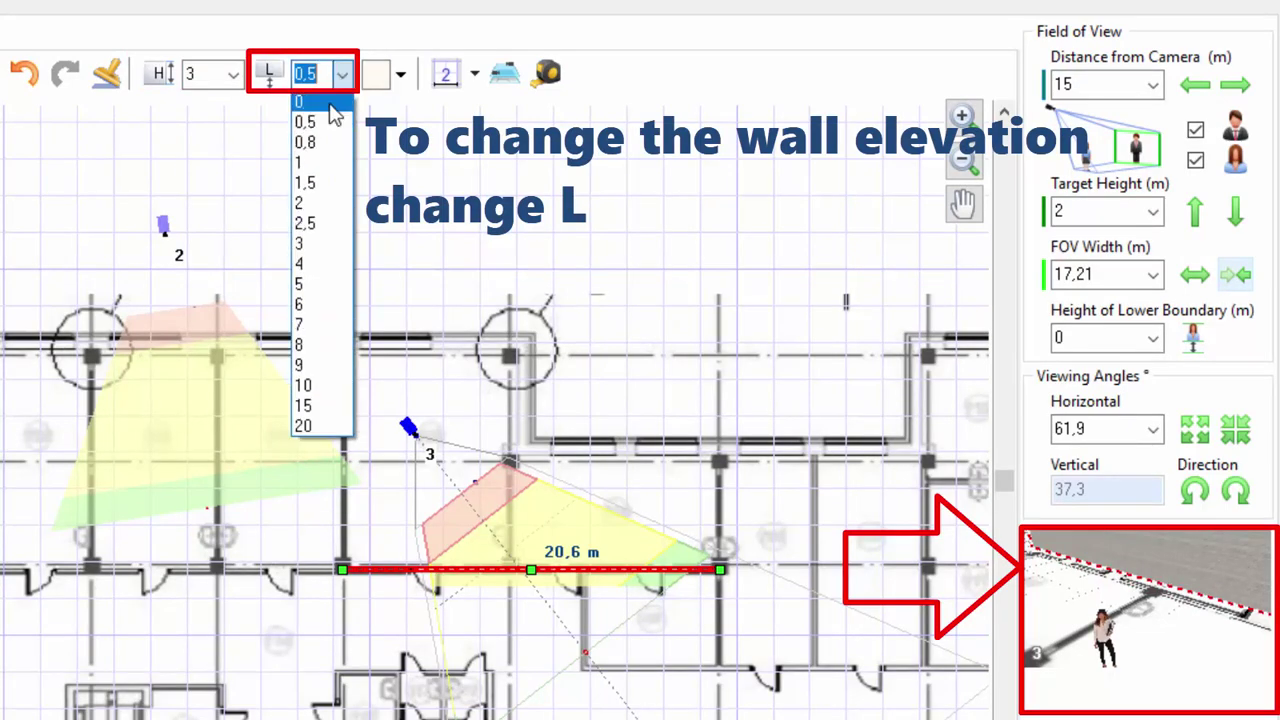
{"action": "left_click", "coordinate": [331, 104]}
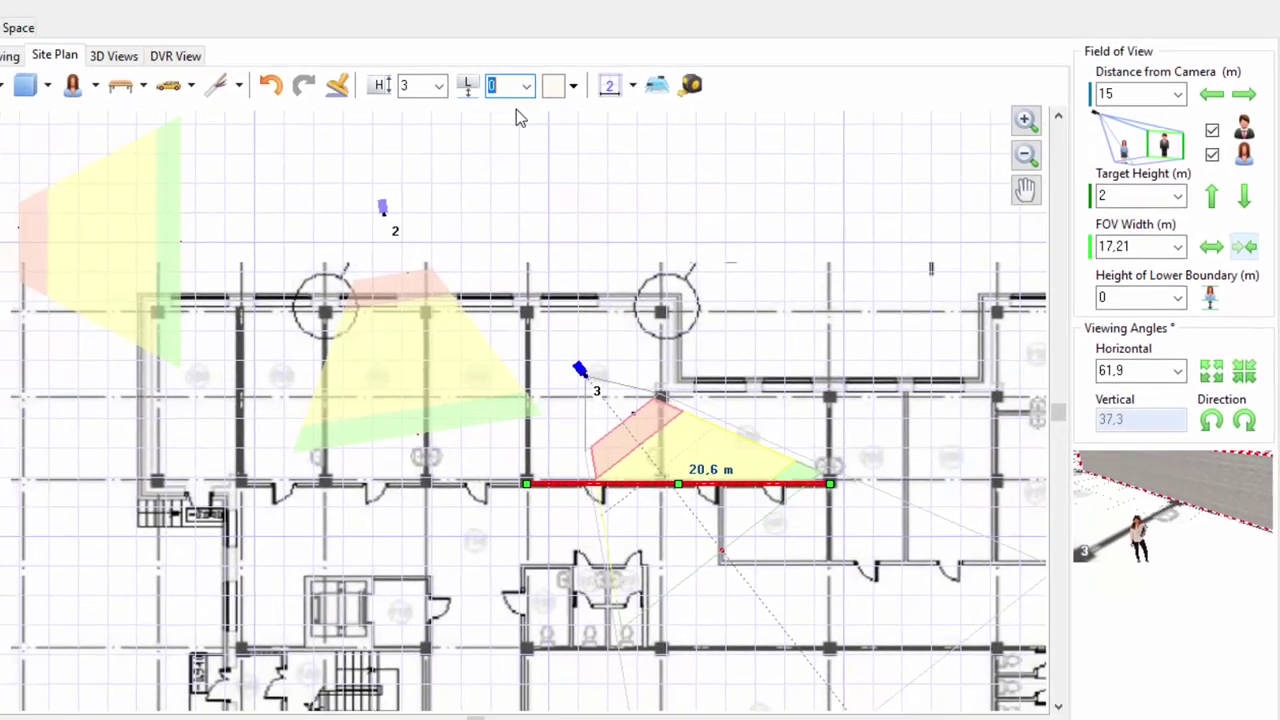
Draw a vertical brick wall up from the existing wall's right end
{"action": "left_click", "coordinate": [0, 84]}
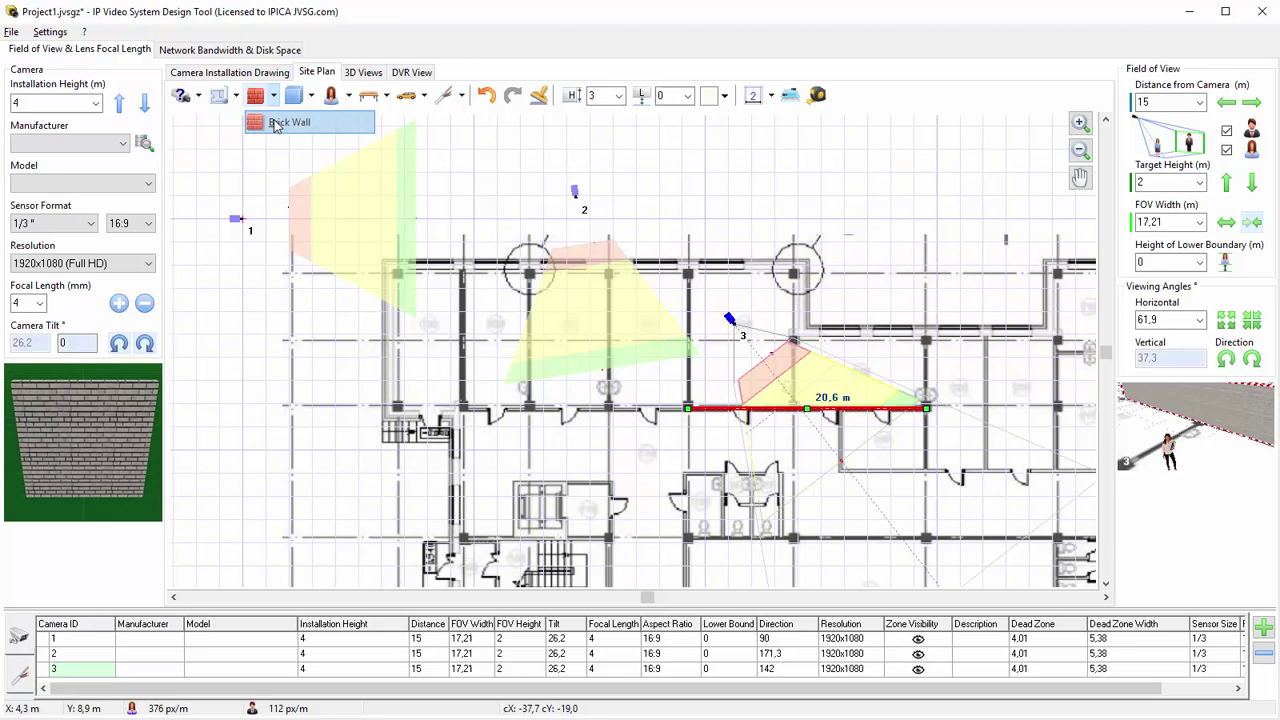
{"action": "left_click", "coordinate": [289, 122]}
{"action": "left_click", "coordinate": [926, 408]}
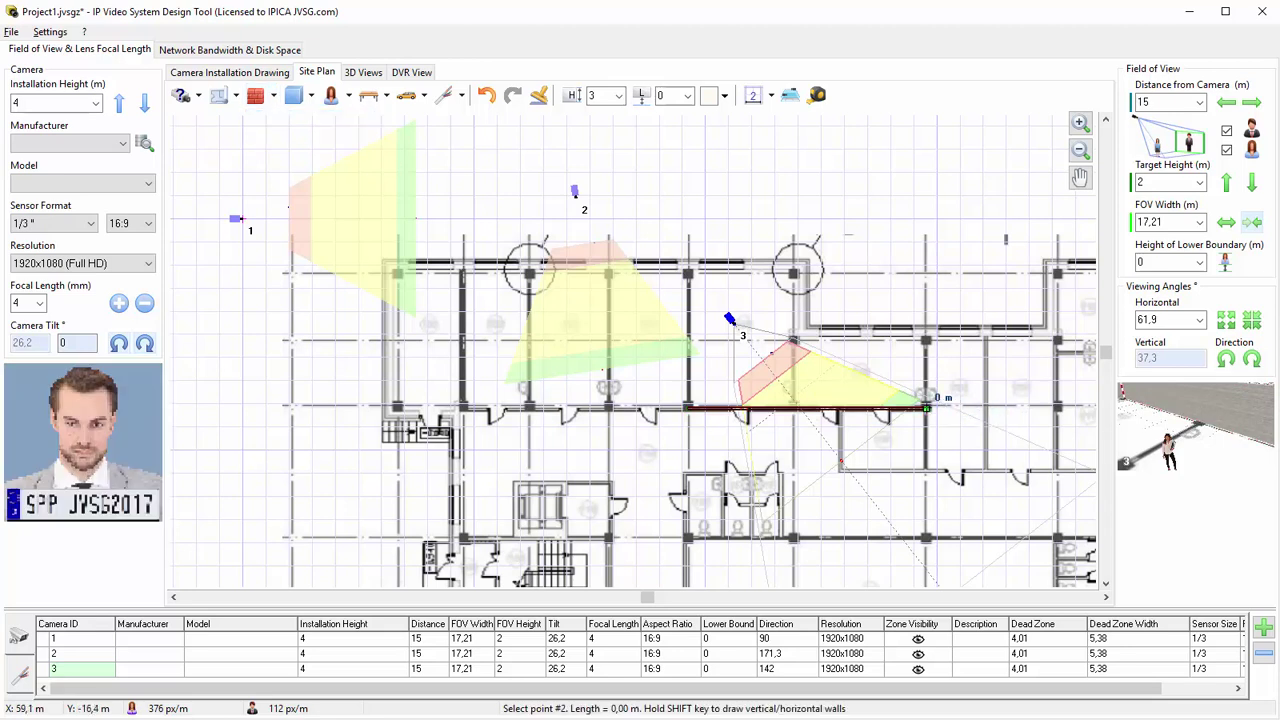
{"action": "left_click", "coordinate": [926, 332]}
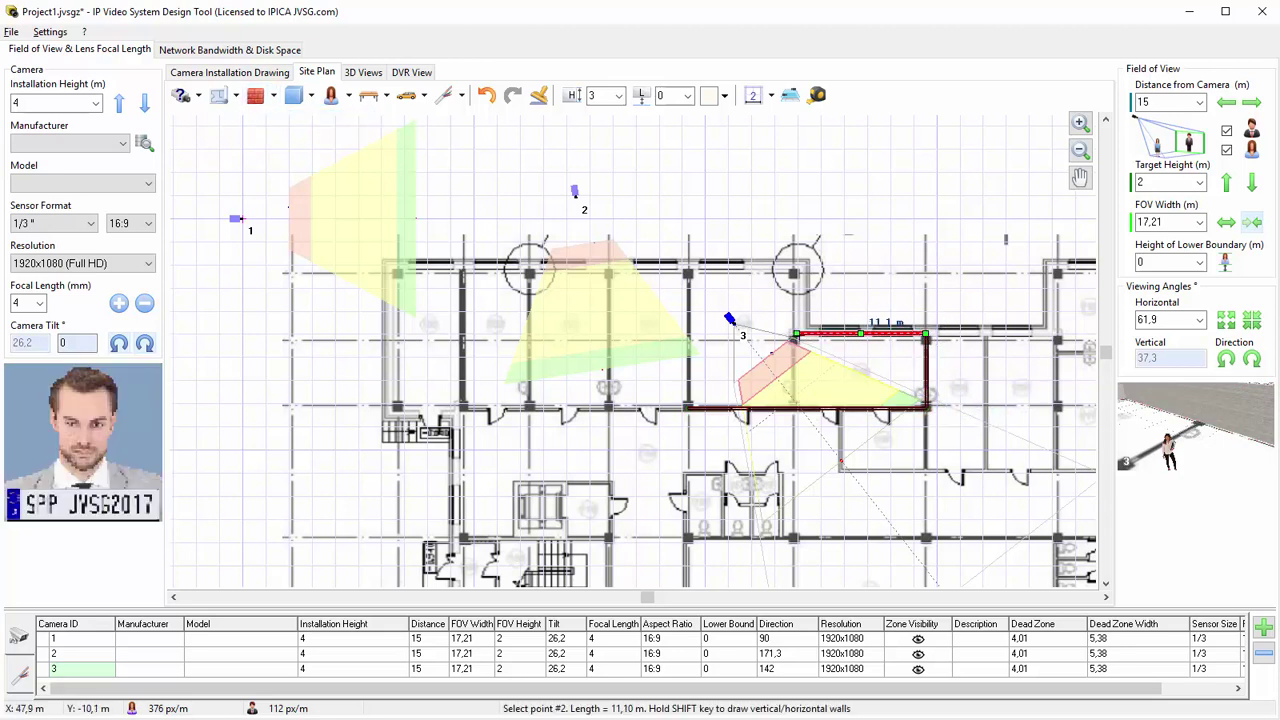
Insert a window into the top wall
{"action": "left_click", "coordinate": [273, 95]}
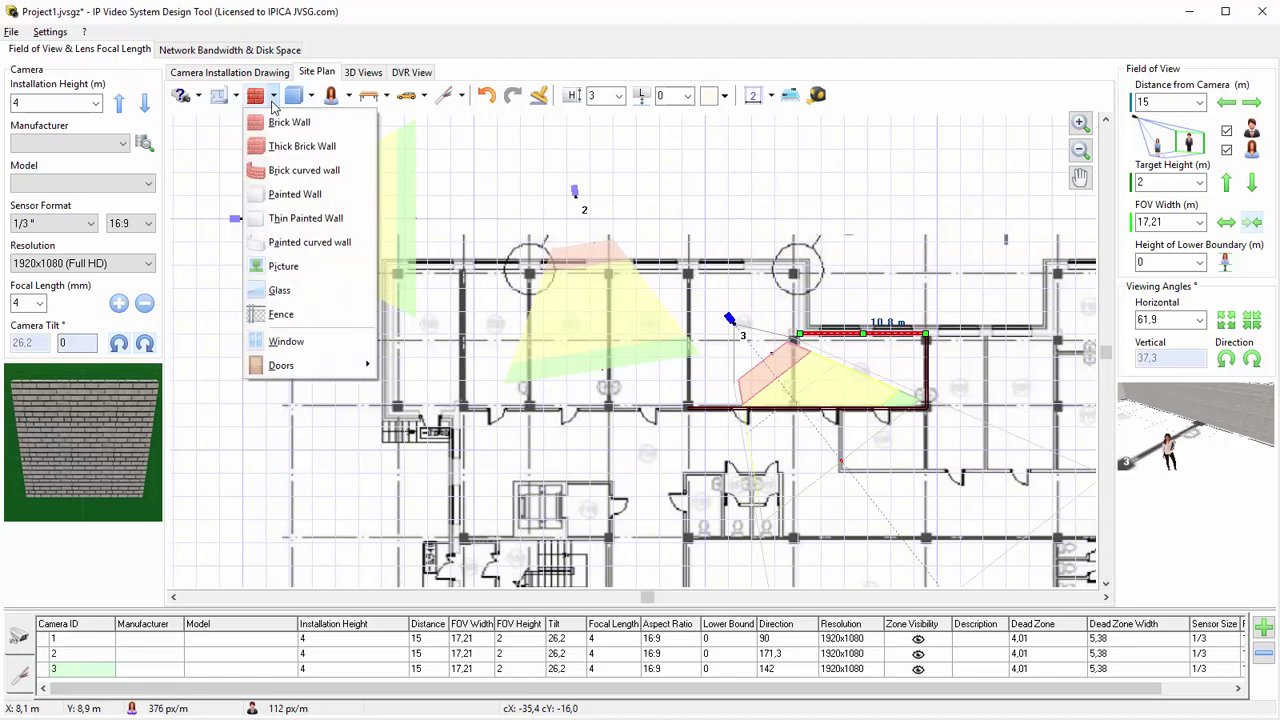
{"action": "left_click", "coordinate": [305, 344]}
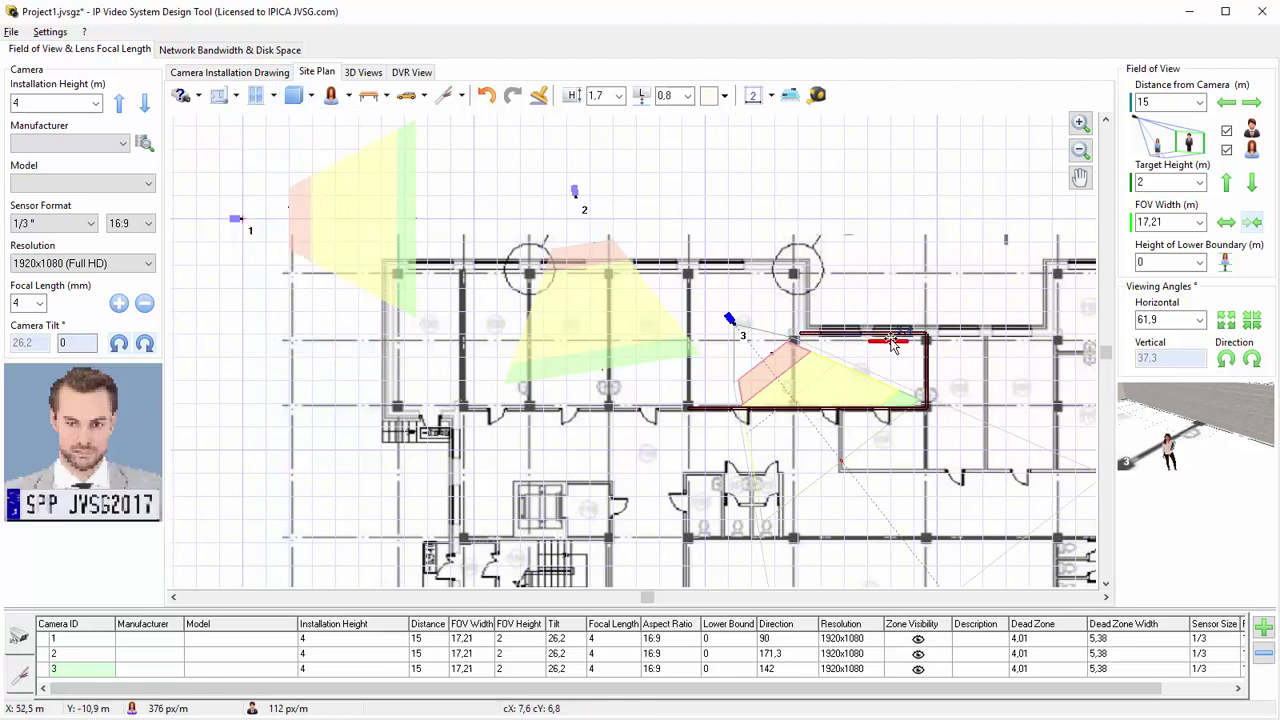
{"action": "left_click", "coordinate": [893, 340]}
Insert two single doors into the bottom wall
{"action": "left_click", "coordinate": [273, 95]}
{"action": "mouse_move", "coordinate": [328, 372]}
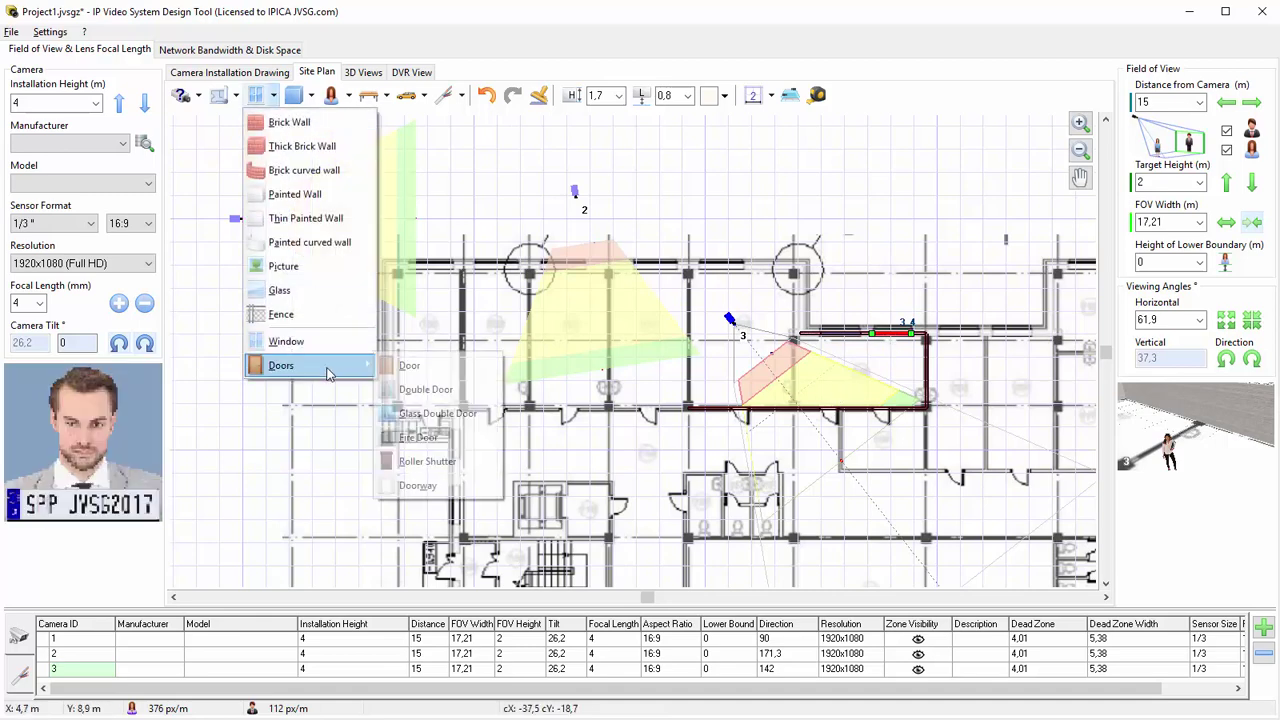
{"action": "left_click", "coordinate": [409, 365]}
{"action": "scroll", "coordinate": [838, 422], "scroll_direction": "up", "scroll_amount": 2}
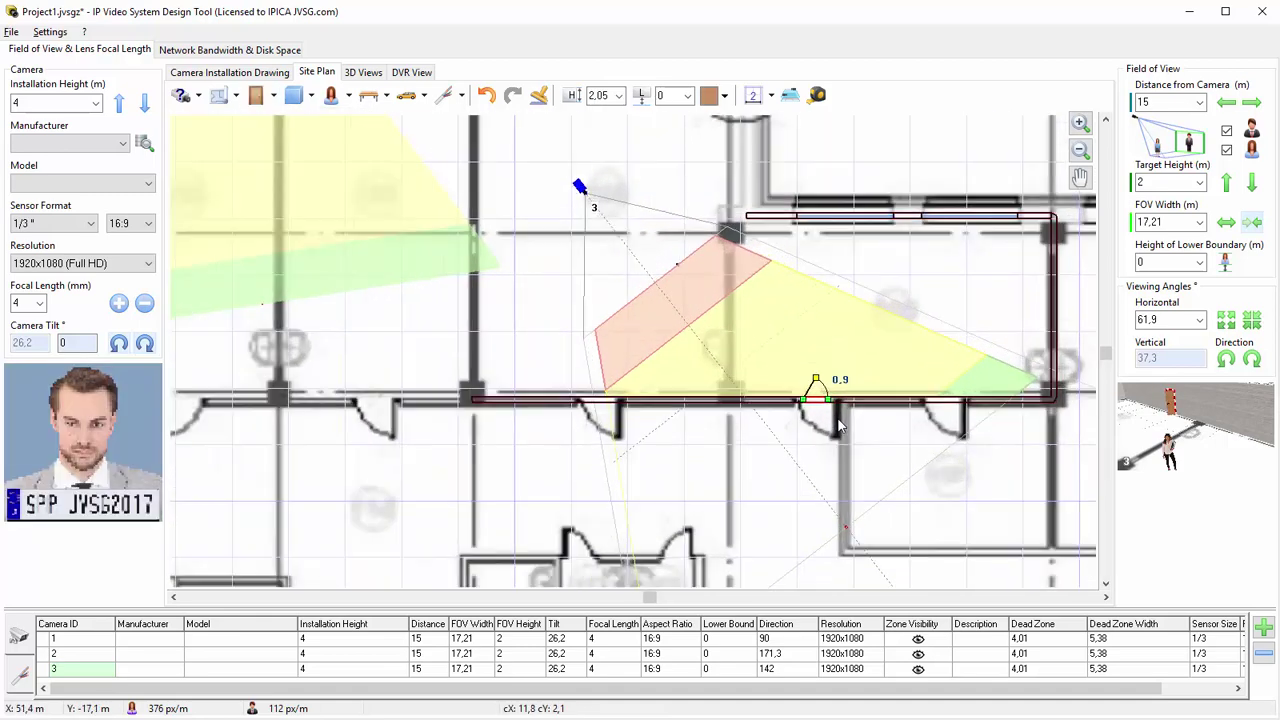
{"action": "left_click", "coordinate": [817, 400]}
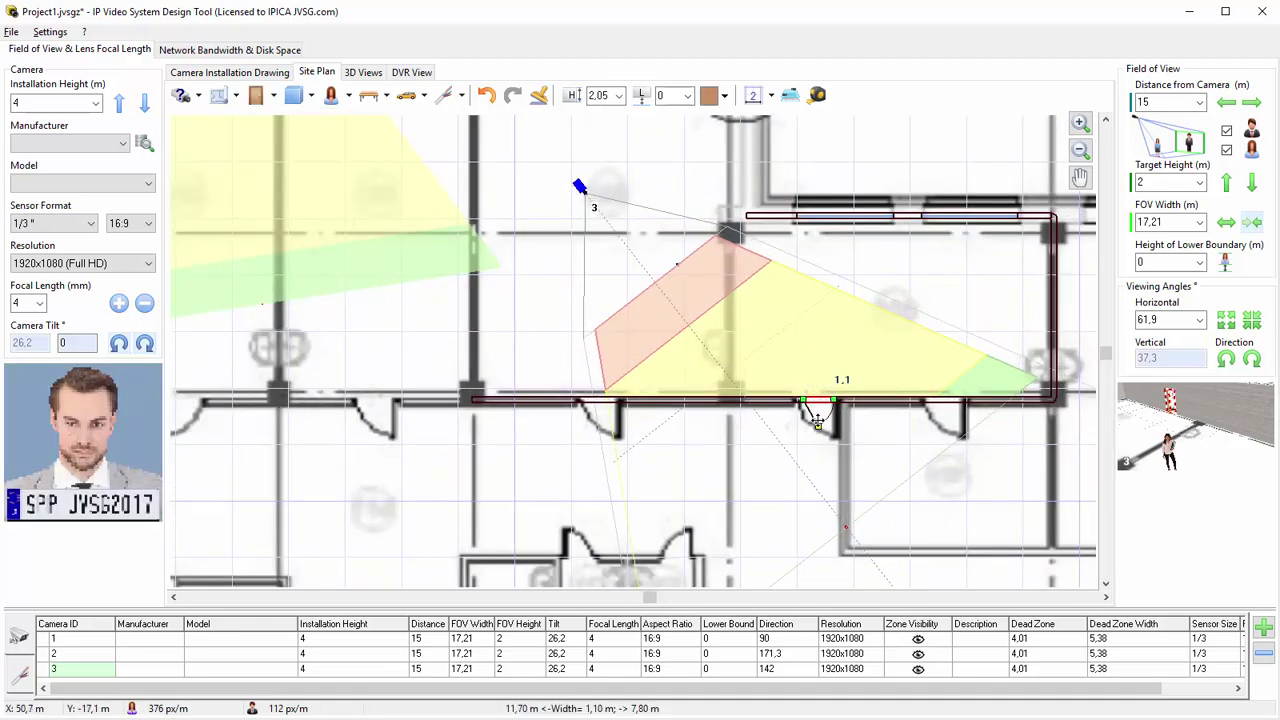
{"action": "left_click", "coordinate": [273, 95]}
{"action": "mouse_move", "coordinate": [300, 362]}
{"action": "left_click", "coordinate": [405, 364]}
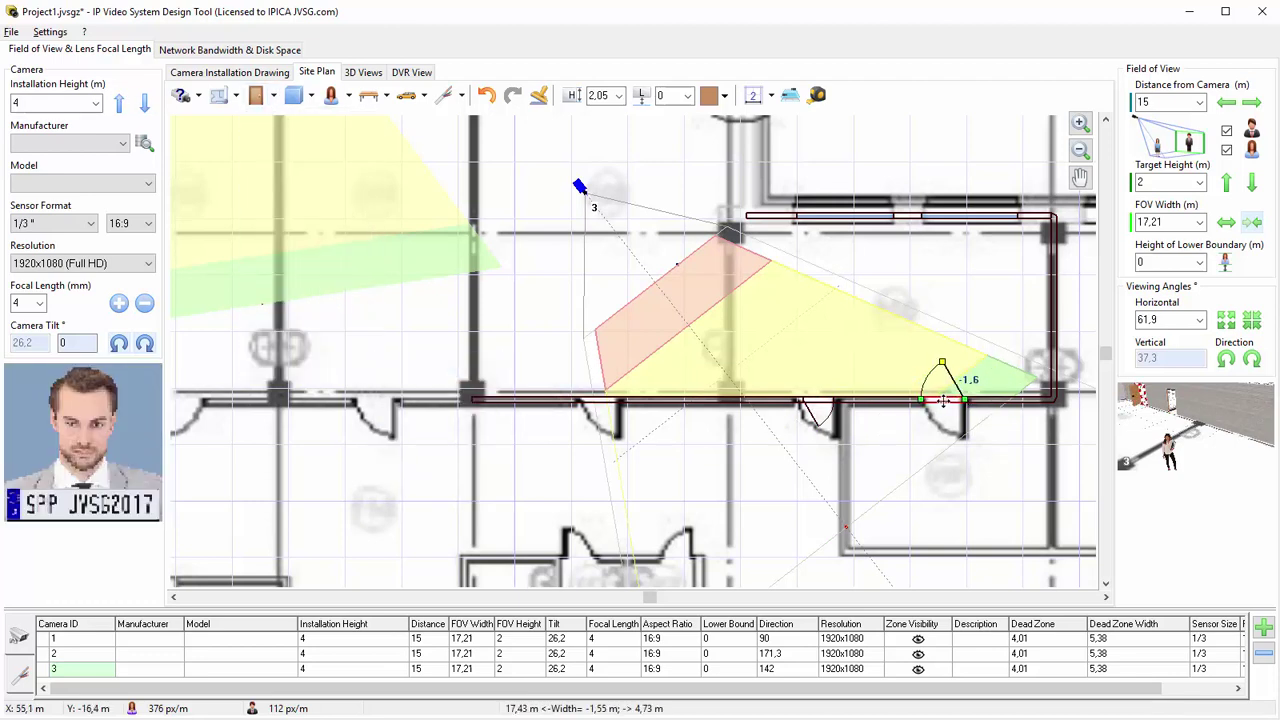
{"action": "left_click", "coordinate": [948, 420]}
Move camera 3 down into the room and rotate it to face right
{"action": "left_click_drag", "start_coordinate": [587, 202], "coordinate": [578, 283]}
{"action": "right_click", "coordinate": [575, 279]}
{"action": "left_click", "coordinate": [615, 337]}
{"action": "left_click", "coordinate": [778, 300]}
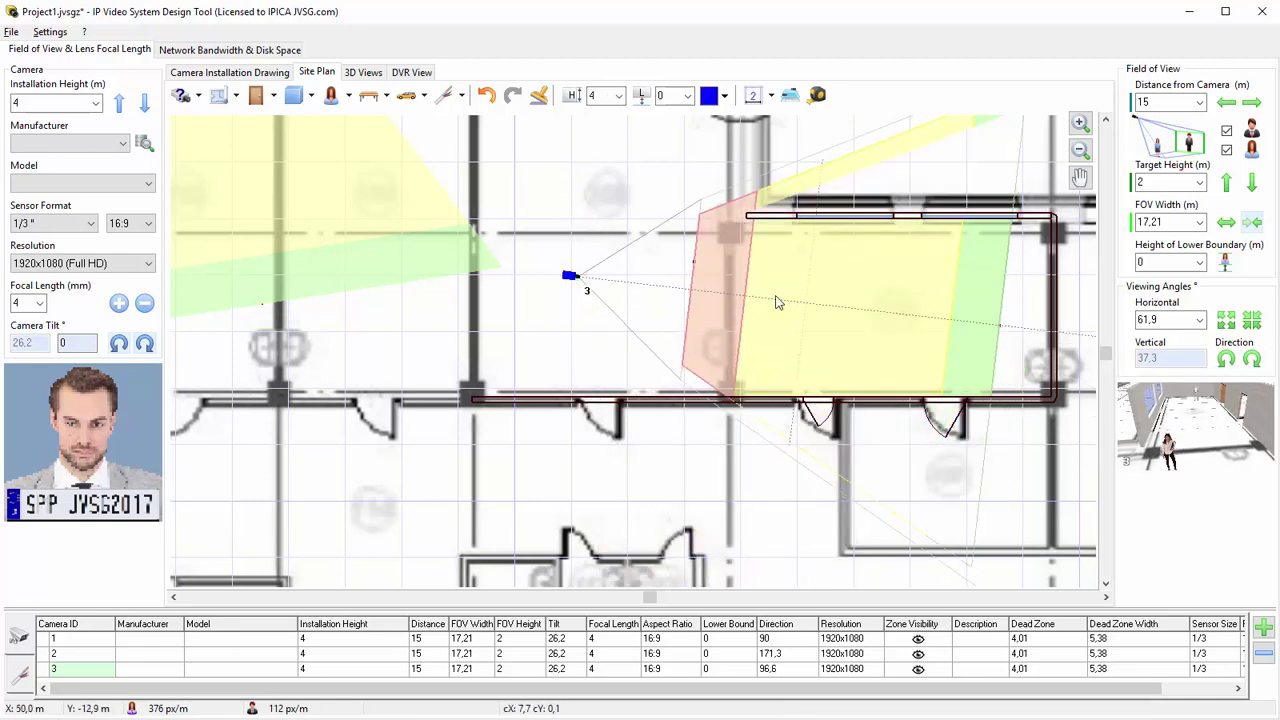
Slide a door right along the bottom wall, then copy it and move the copy left
{"action": "left_click", "coordinate": [815, 402]}
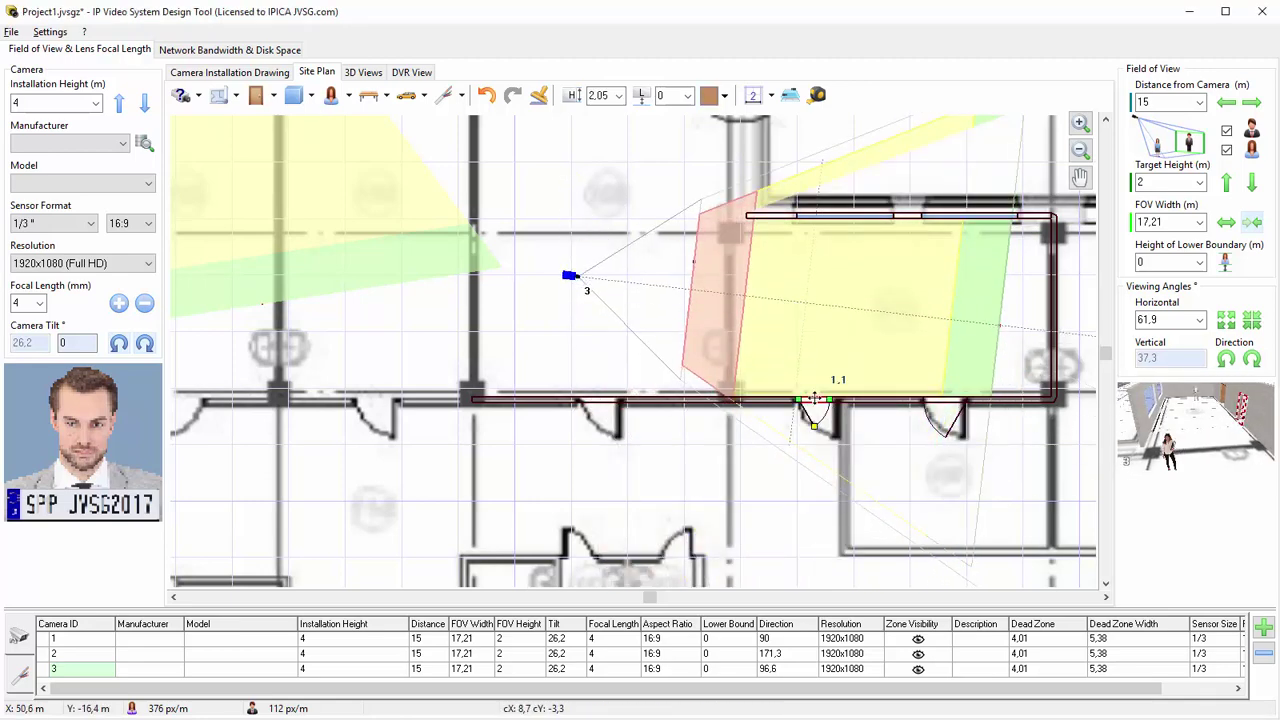
{"action": "left_click_drag", "start_coordinate": [815, 402], "coordinate": [943, 403]}
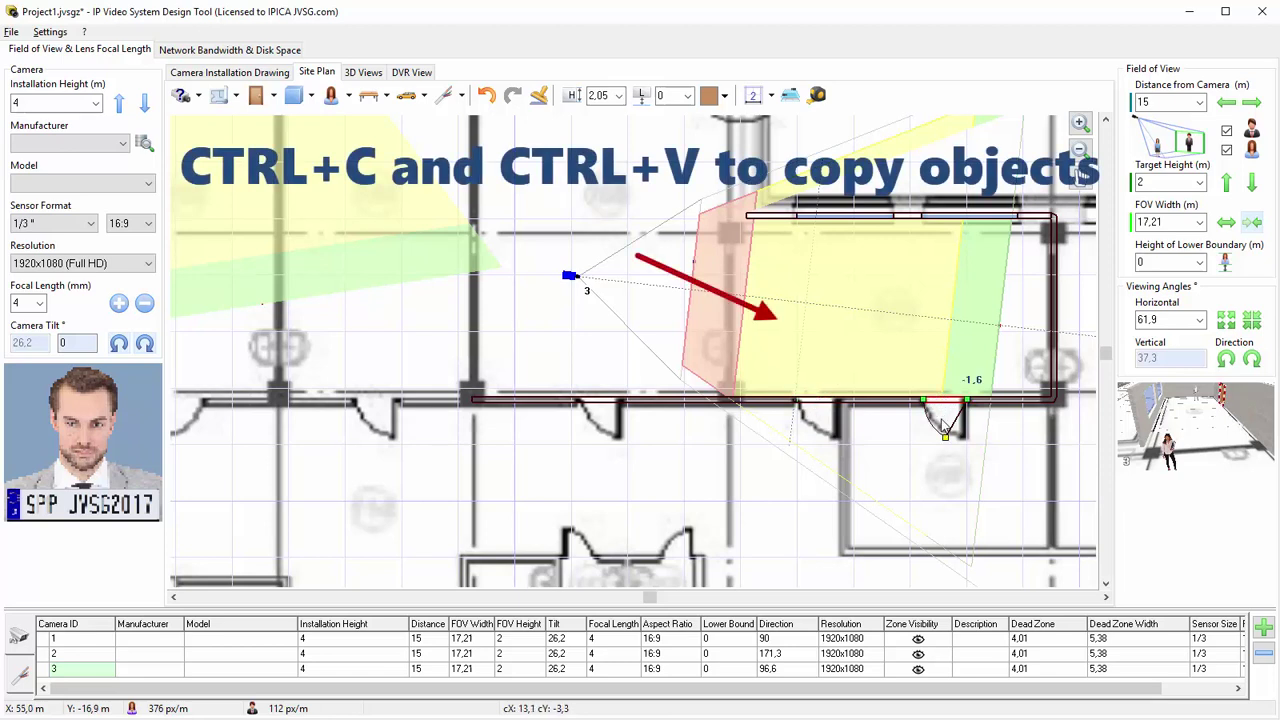
{"action": "key", "text": "ctrl+c"}
{"action": "key", "text": "ctrl+v"}
{"action": "left_click_drag", "start_coordinate": [943, 425], "coordinate": [819, 403]}
{"action": "left_click_drag", "start_coordinate": [818, 461], "coordinate": [600, 405]}
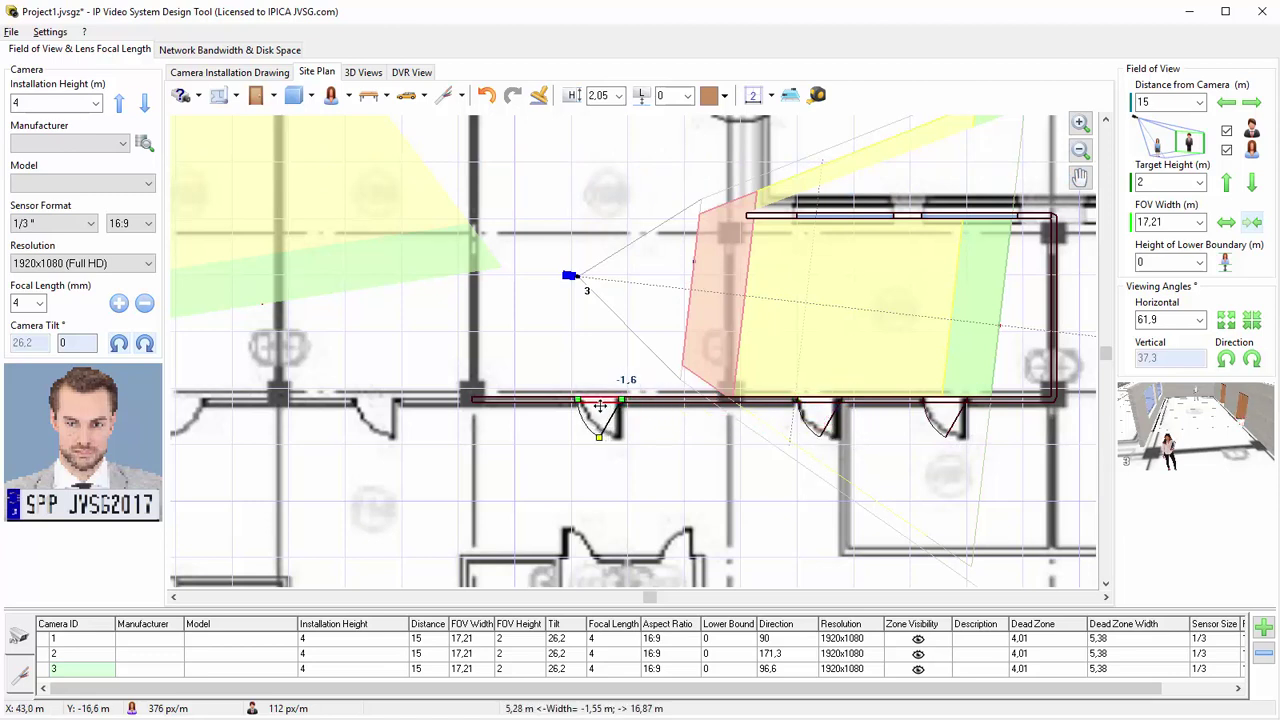
Draw a brick wall up the room's left side to the top wall, entering lengths 6 and 2 m
{"action": "scroll", "coordinate": [467, 255], "scroll_direction": "down", "scroll_amount": 2}
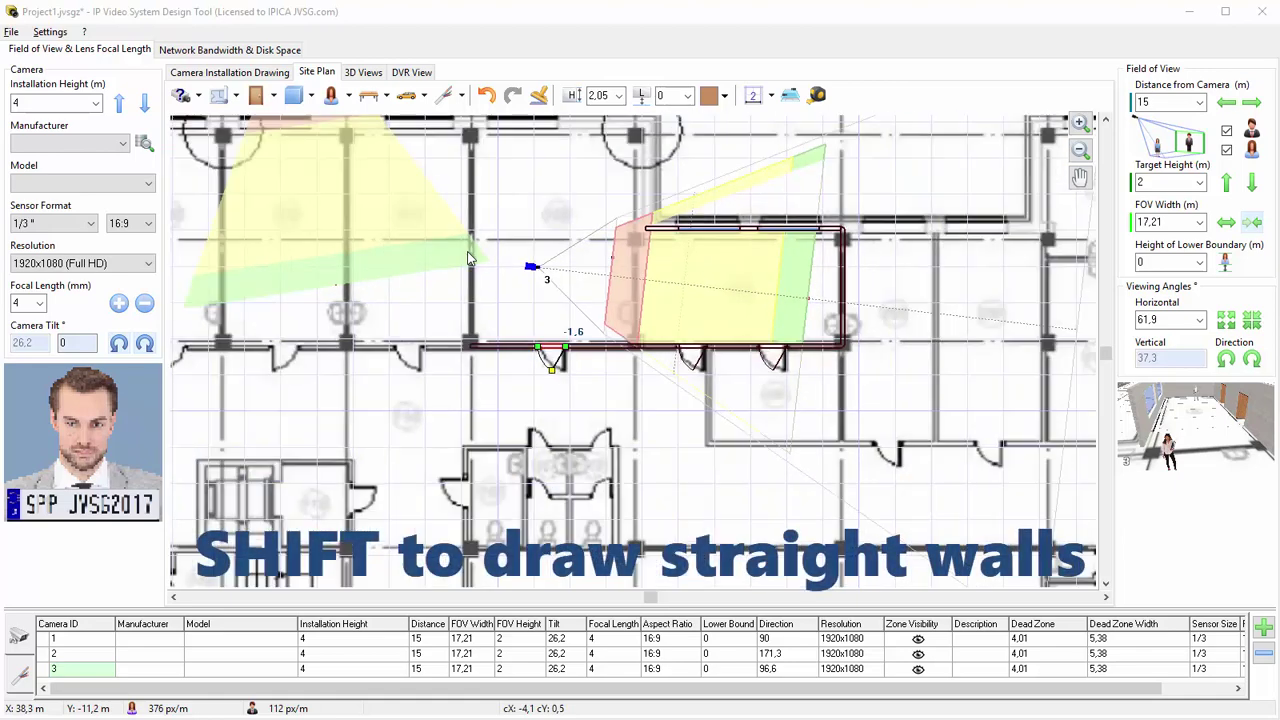
{"action": "left_click", "coordinate": [273, 95]}
{"action": "left_click", "coordinate": [285, 118]}
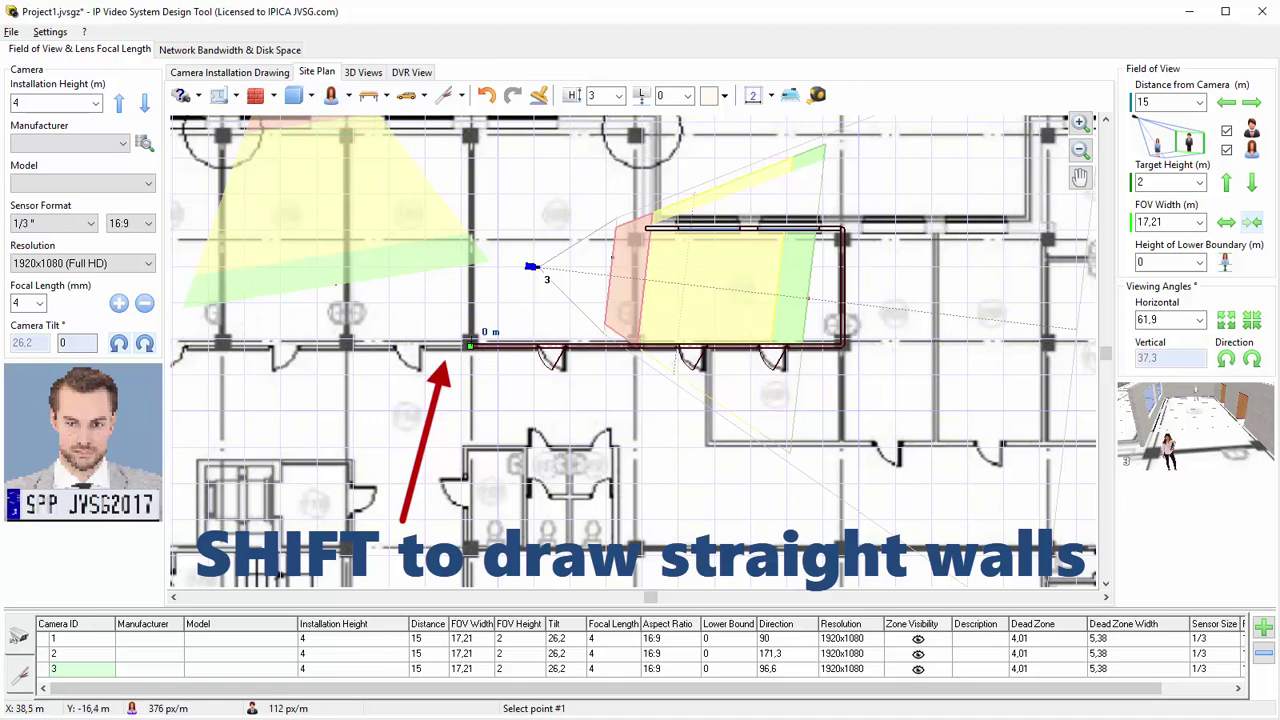
{"action": "left_click", "coordinate": [470, 345]}
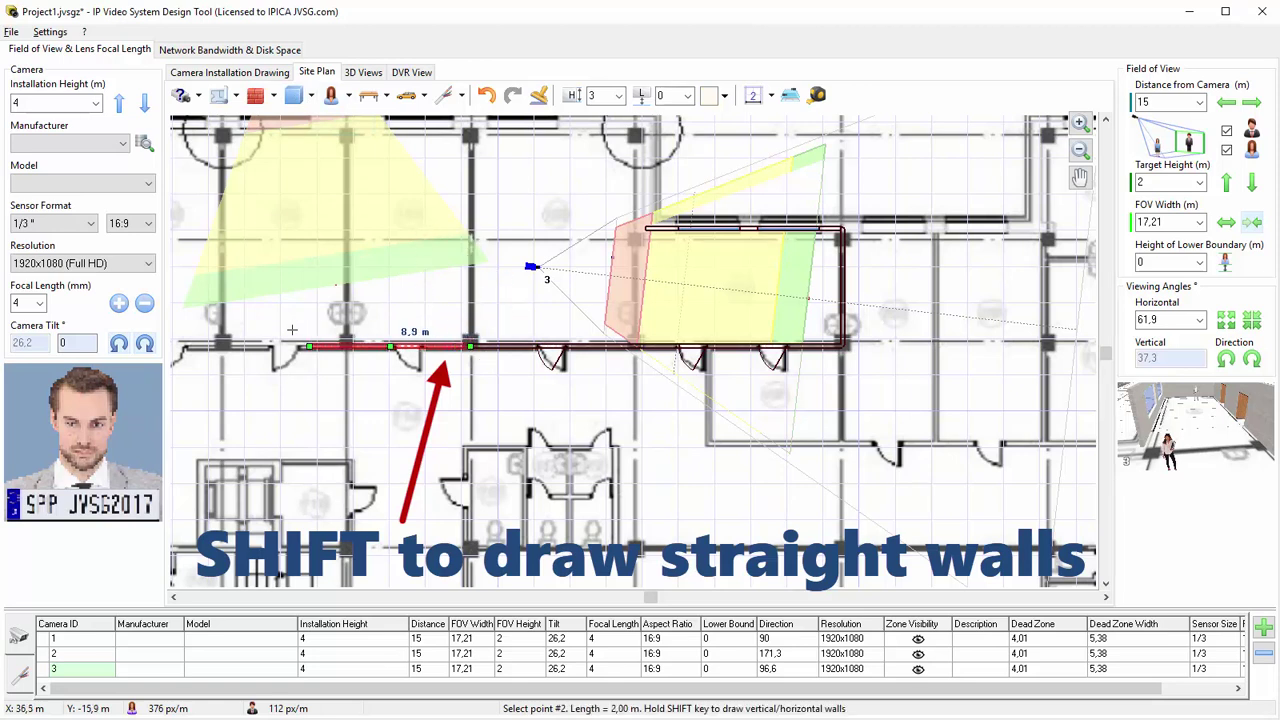
{"action": "left_click", "coordinate": [470, 220]}
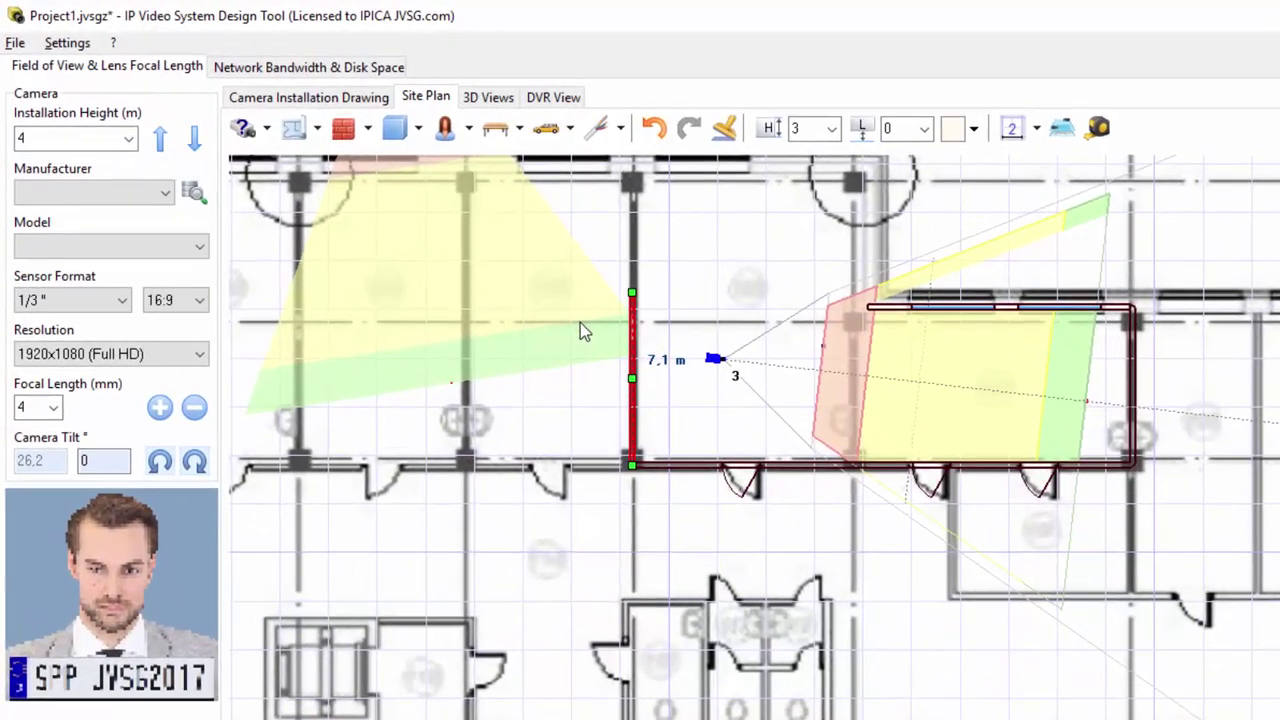
{"action": "type", "text": "6"}
{"action": "key", "text": "Return"}
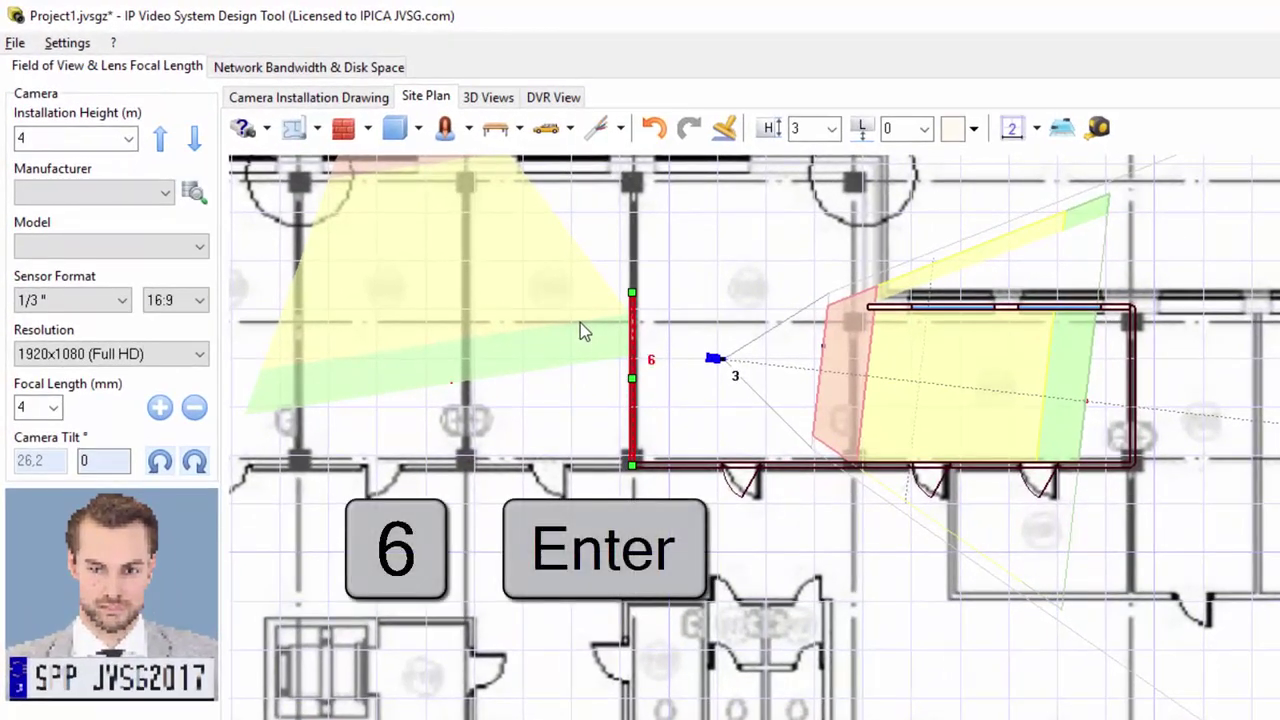
{"action": "type", "text": "2"}
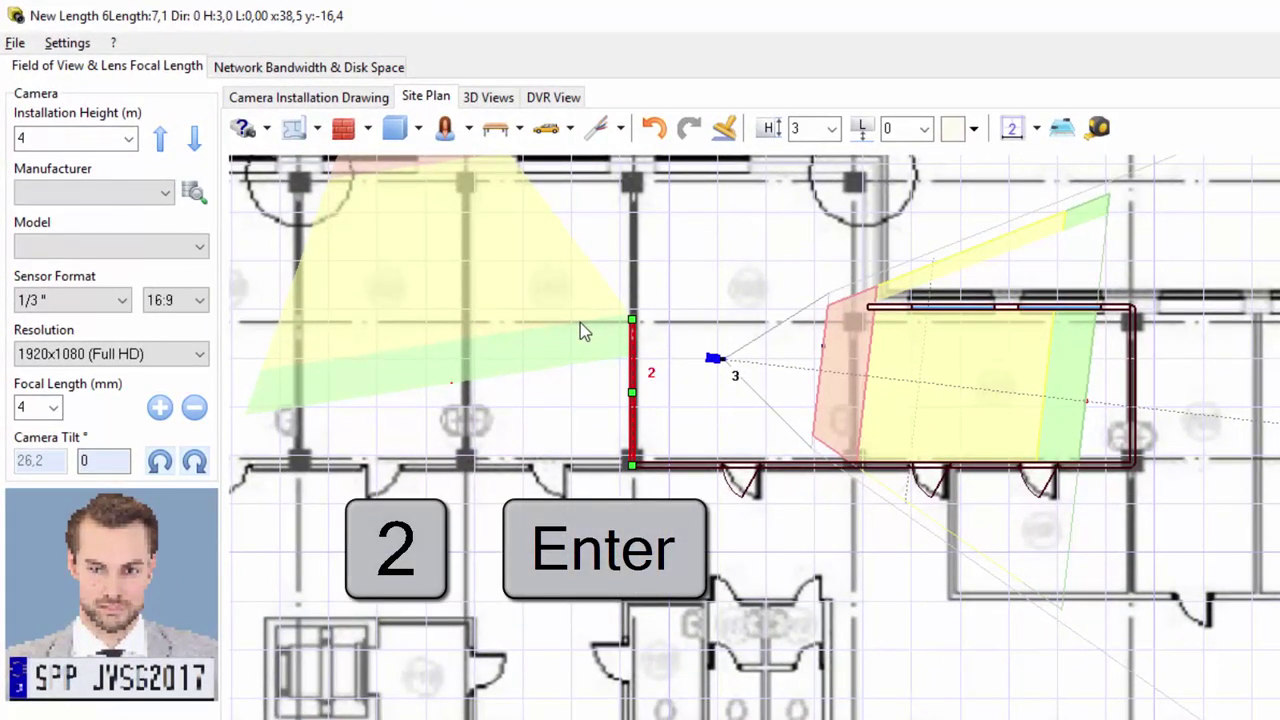
{"action": "key", "text": "Return"}
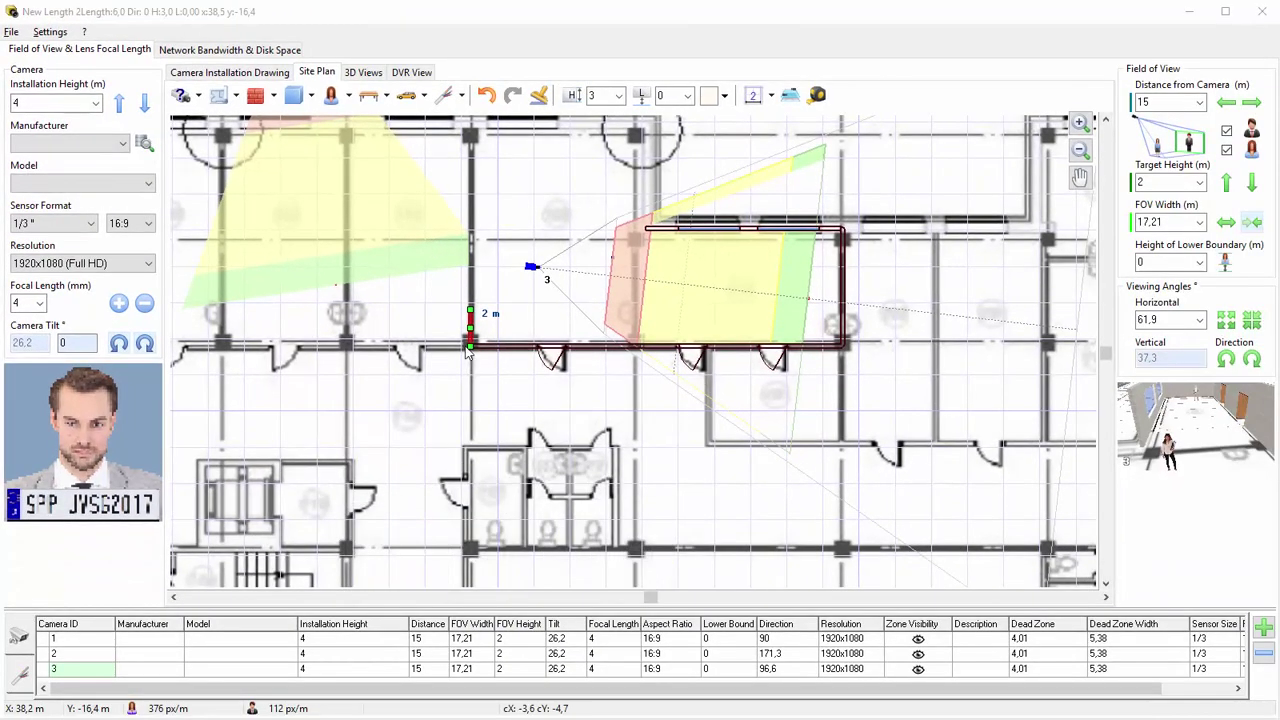
{"action": "left_click", "coordinate": [469, 218]}
Set a single door into the new left wall, swinging outward to the left
{"action": "left_click", "coordinate": [273, 95]}
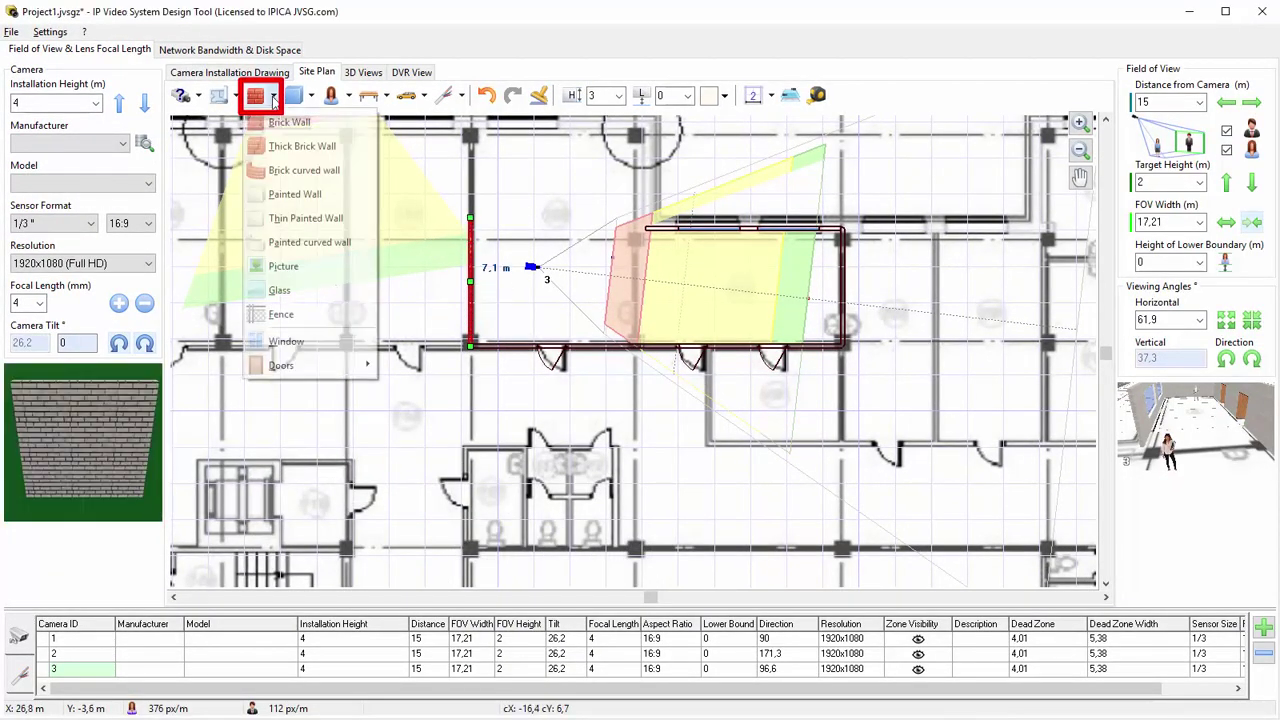
{"action": "mouse_move", "coordinate": [318, 365]}
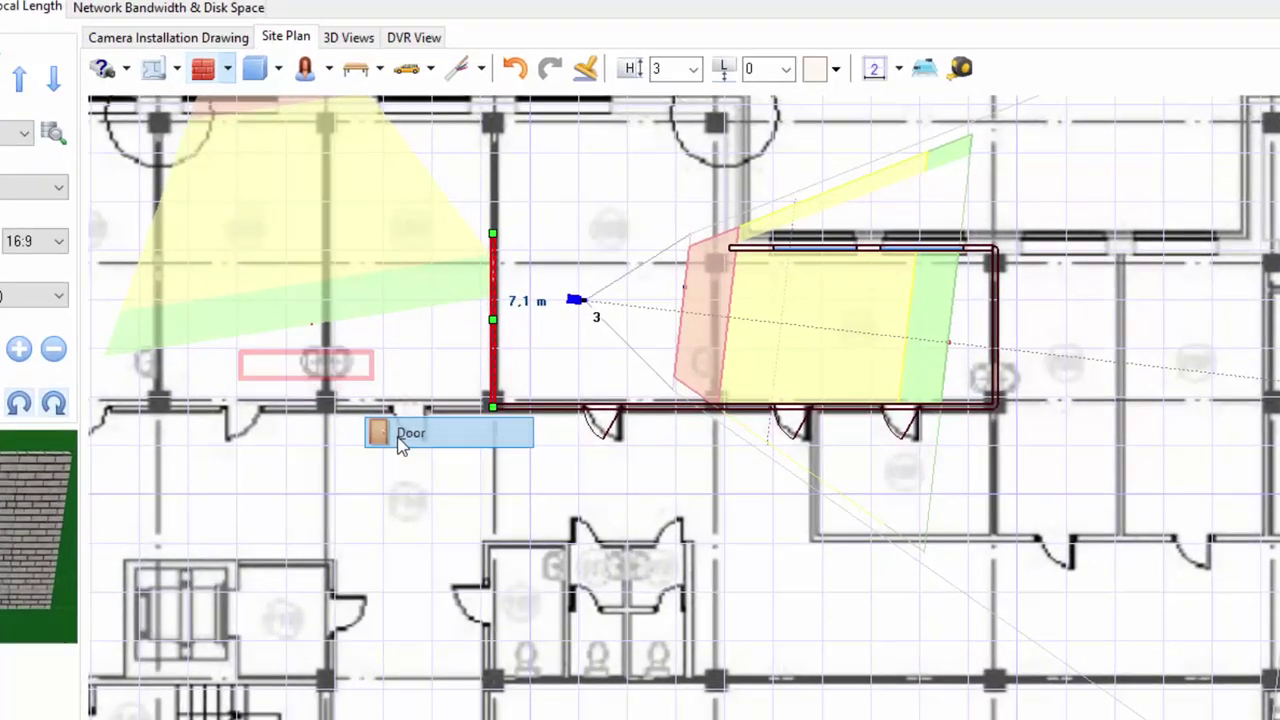
{"action": "left_click", "coordinate": [407, 366]}
{"action": "left_click", "coordinate": [503, 300]}
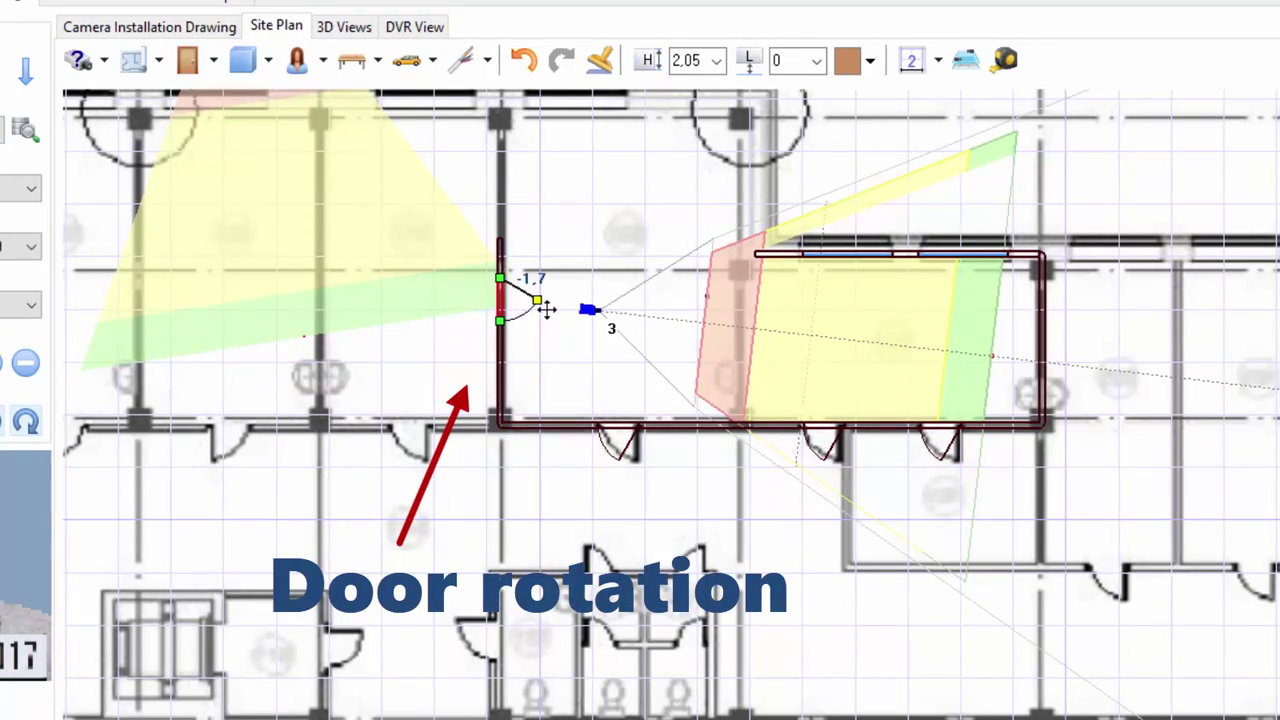
{"action": "left_click", "coordinate": [472, 315]}
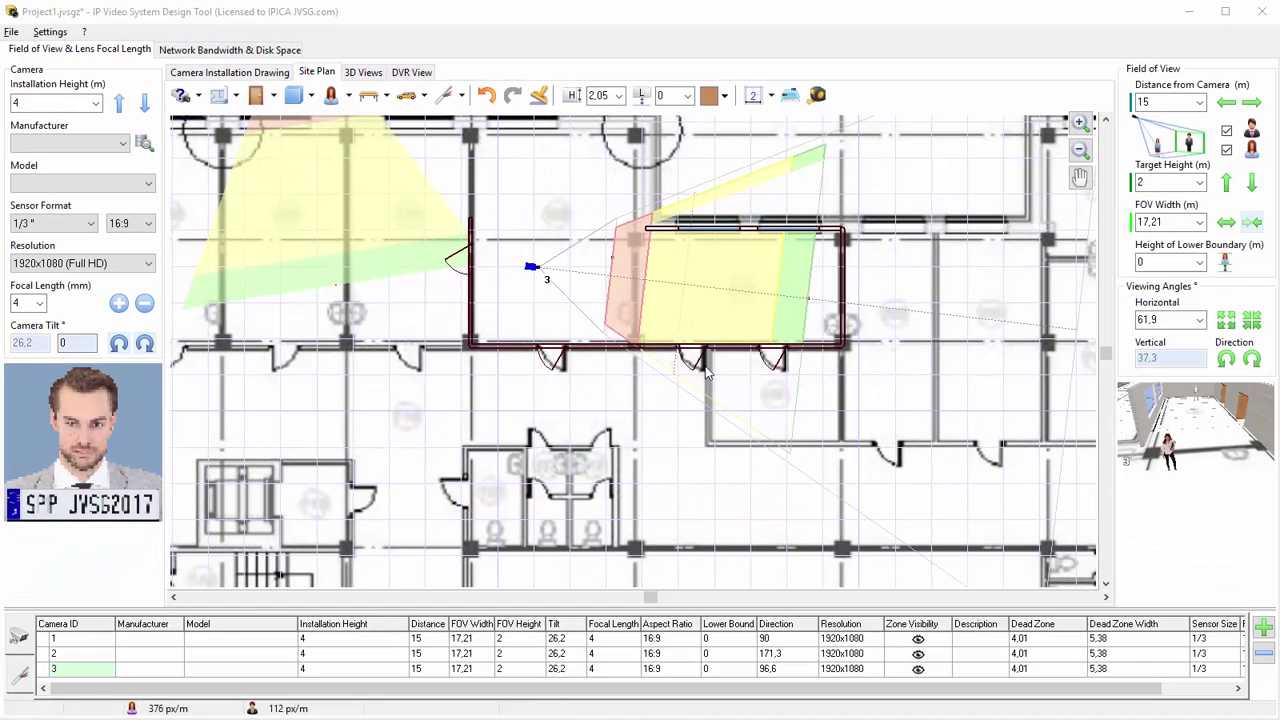
Add a plain table and Chair 01 beside it in the room
{"action": "left_click", "coordinate": [386, 95]}
{"action": "mouse_move", "coordinate": [418, 152]}
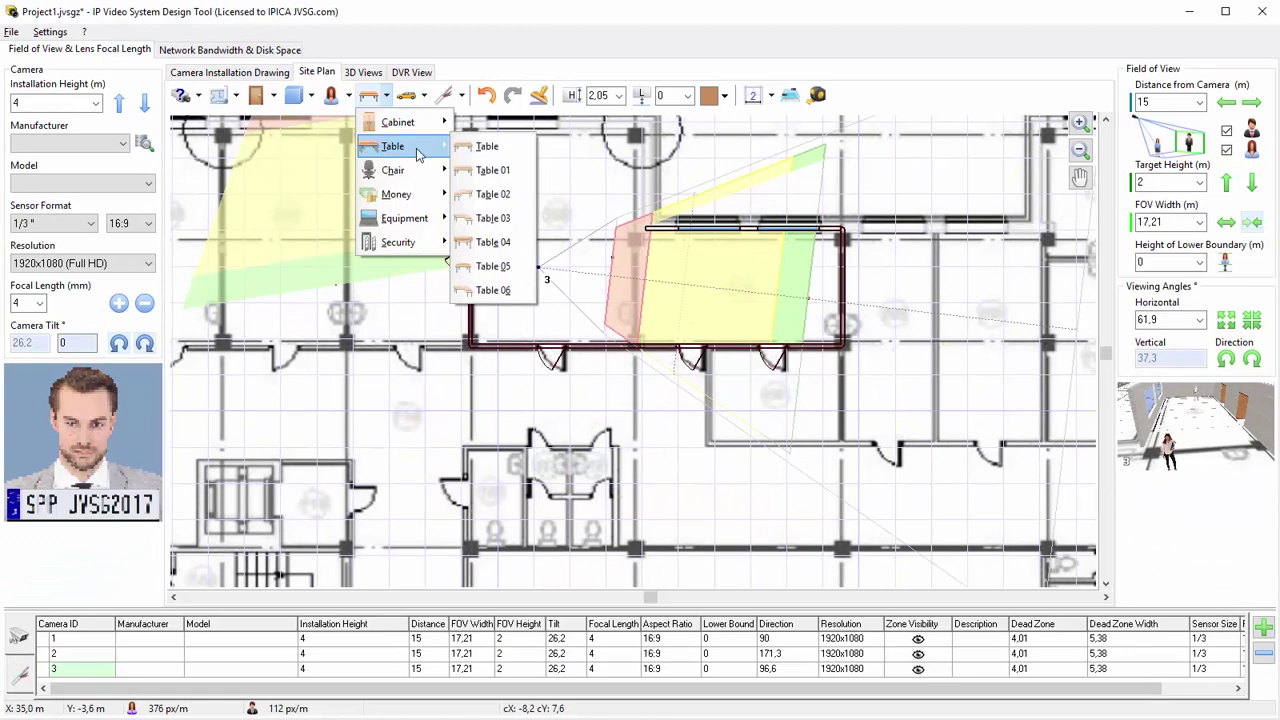
{"action": "left_click", "coordinate": [487, 146]}
{"action": "left_click", "coordinate": [386, 95]}
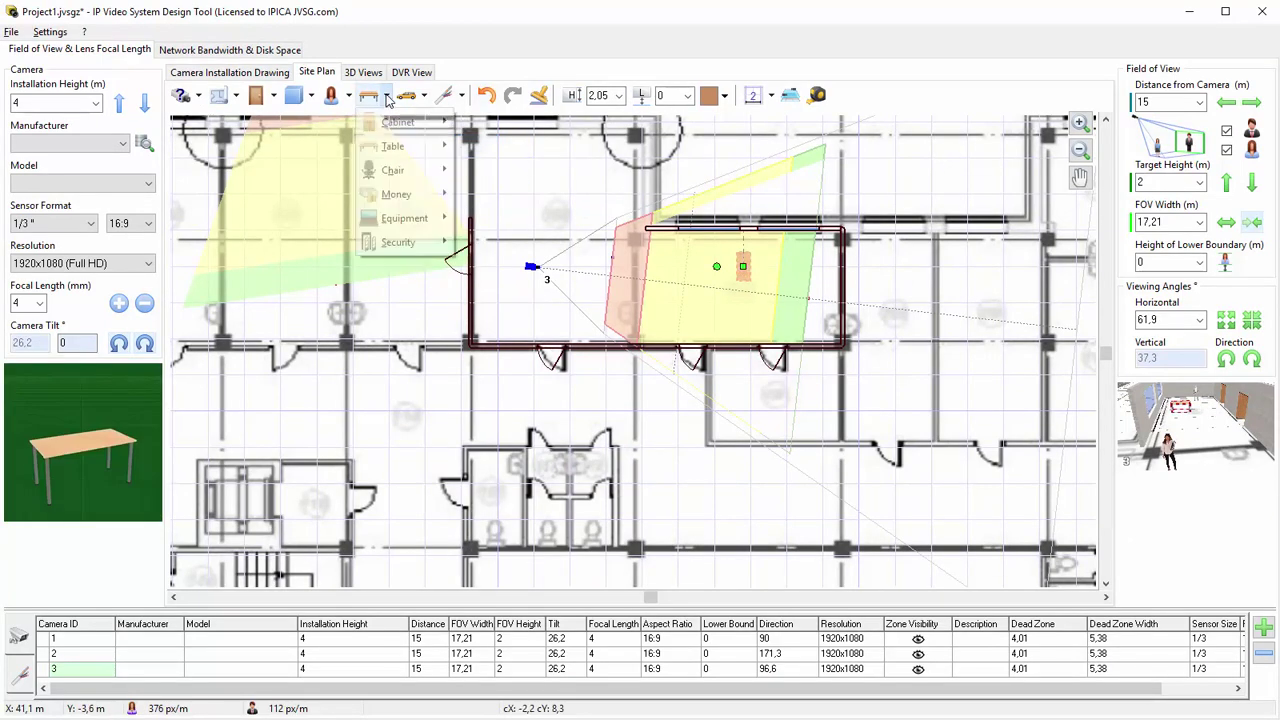
{"action": "mouse_move", "coordinate": [397, 169]}
{"action": "left_click", "coordinate": [487, 169]}
{"action": "left_click", "coordinate": [762, 270]}
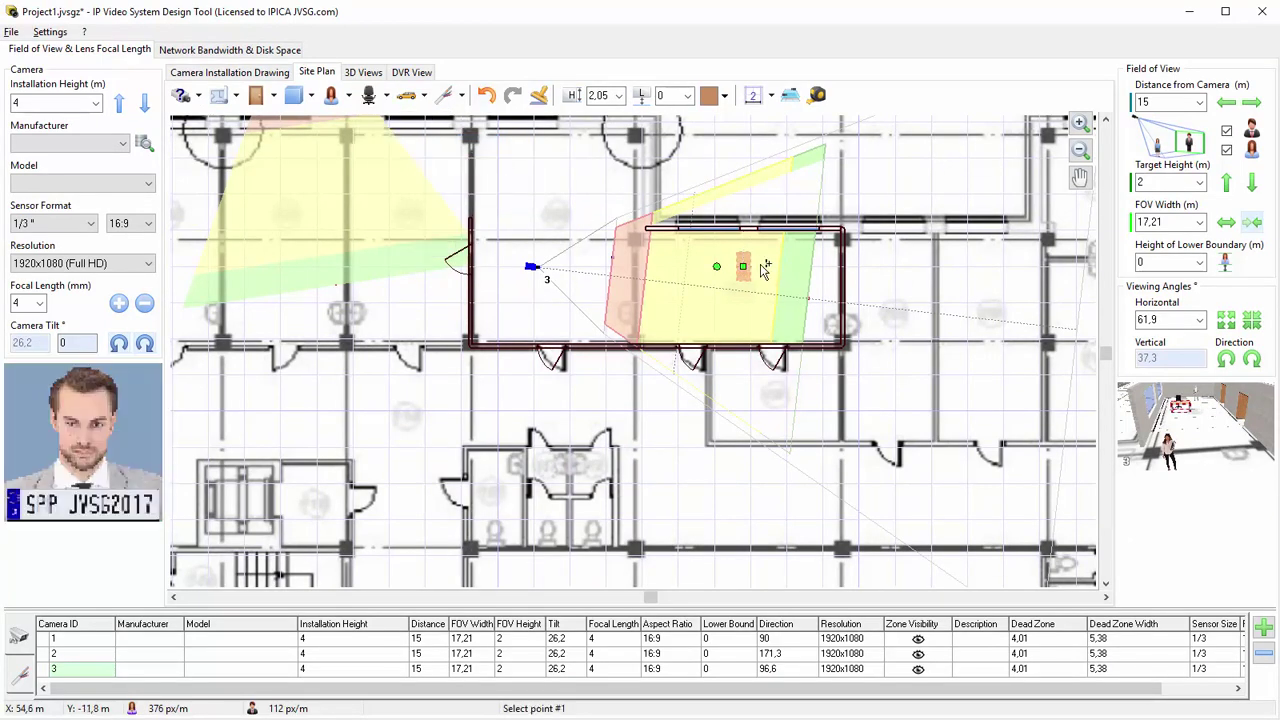
Place a woman figure in a red coat beside the chair and move camera 3 to the room's left end
{"action": "scroll", "coordinate": [757, 266], "scroll_direction": "up", "scroll_amount": 4}
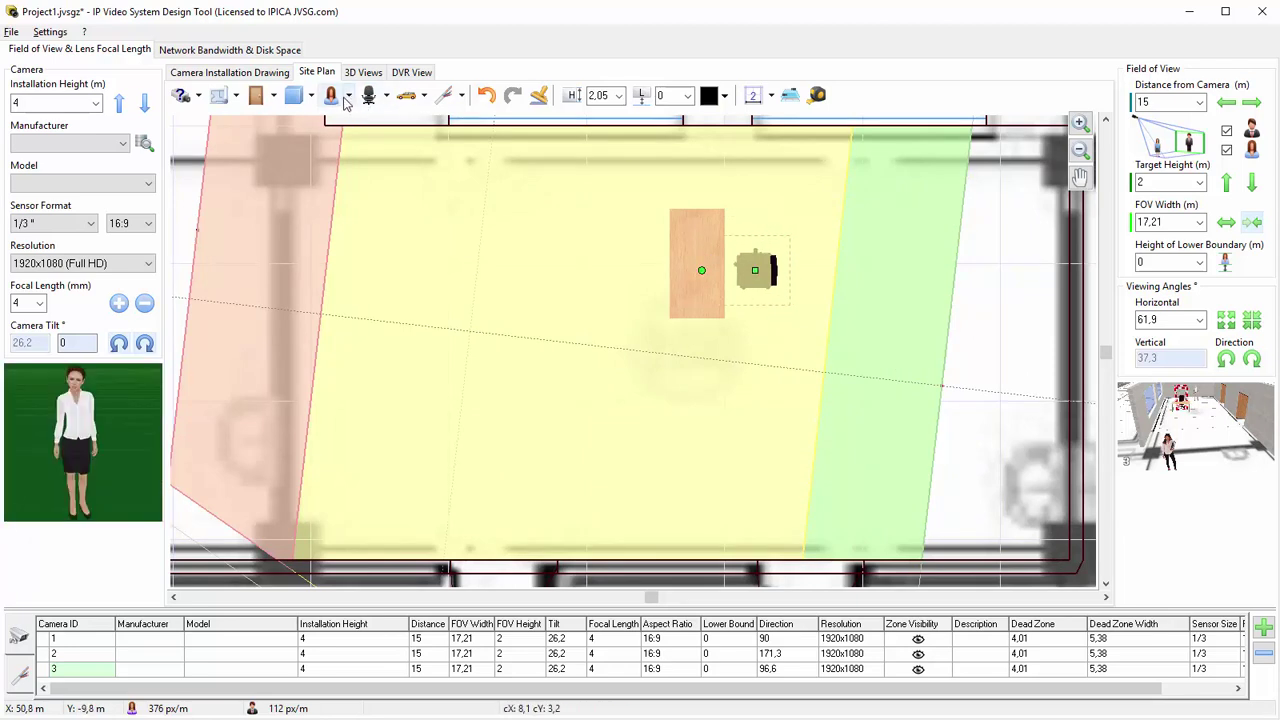
{"action": "left_click", "coordinate": [348, 95]}
{"action": "mouse_move", "coordinate": [360, 147]}
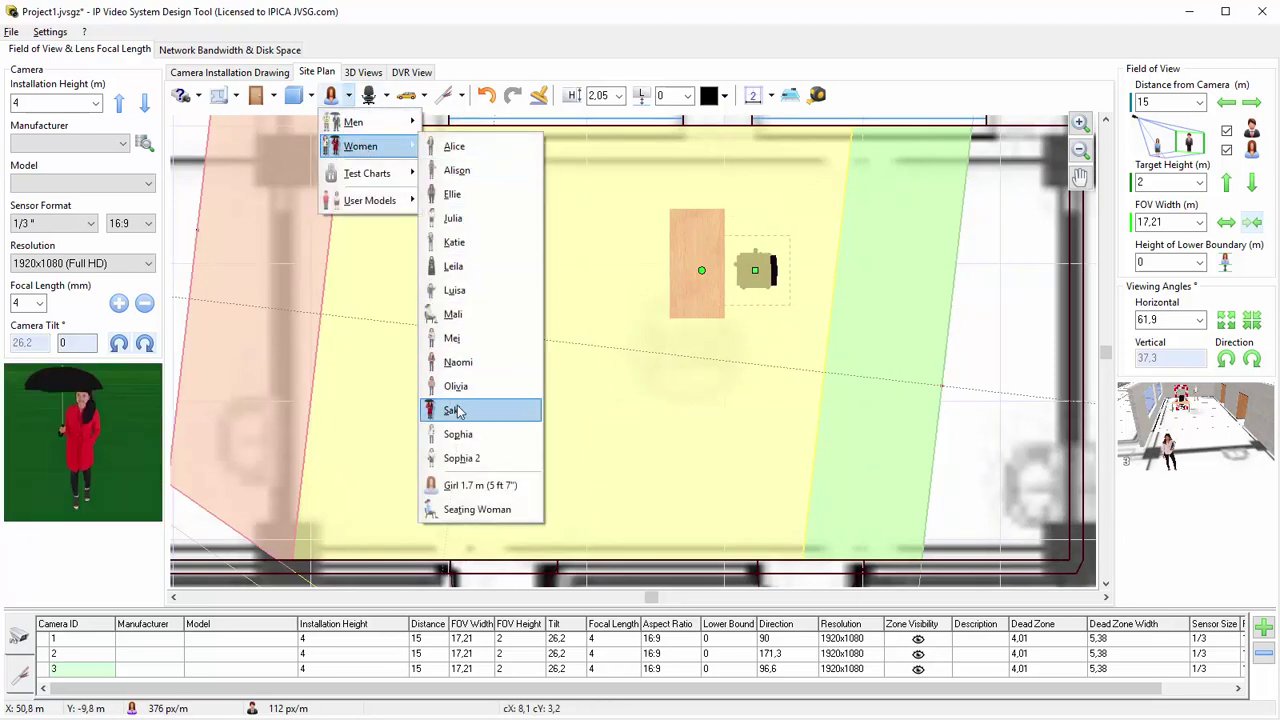
{"action": "left_click", "coordinate": [455, 314]}
{"action": "left_click", "coordinate": [752, 356]}
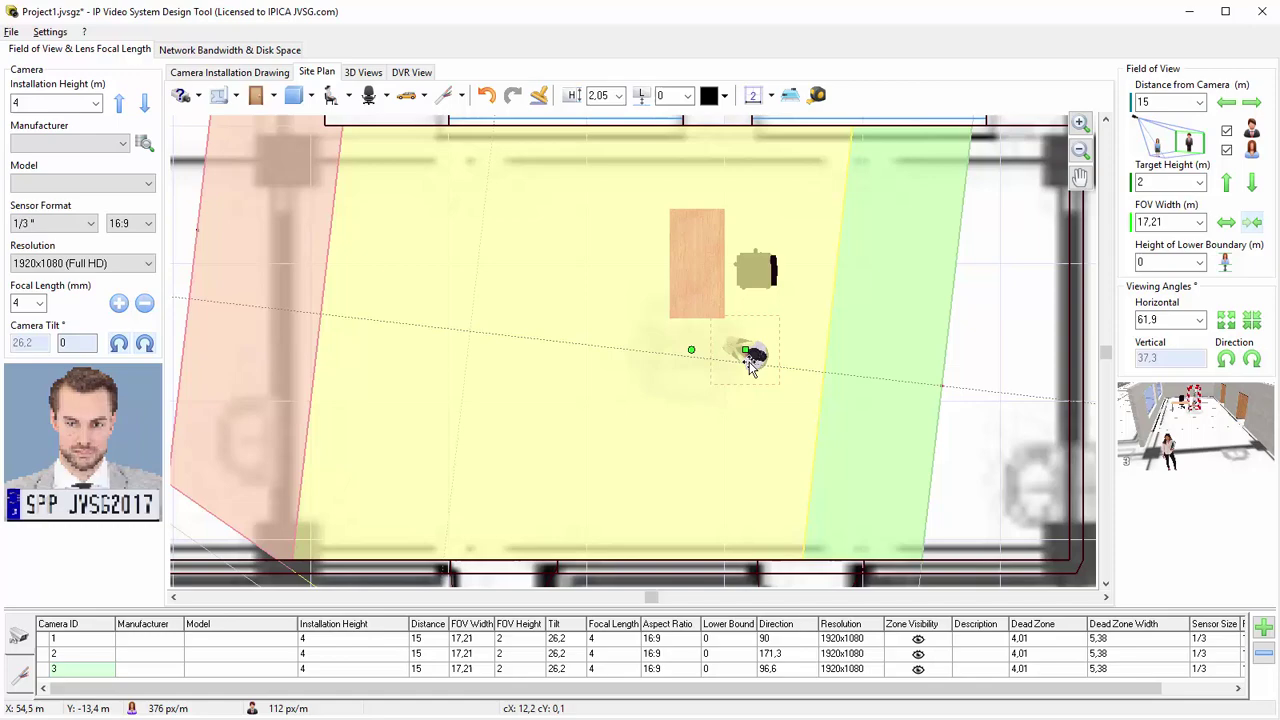
{"action": "left_click_drag", "start_coordinate": [692, 360], "coordinate": [695, 276]}
{"action": "scroll", "coordinate": [591, 363], "scroll_direction": "down", "scroll_amount": 2}
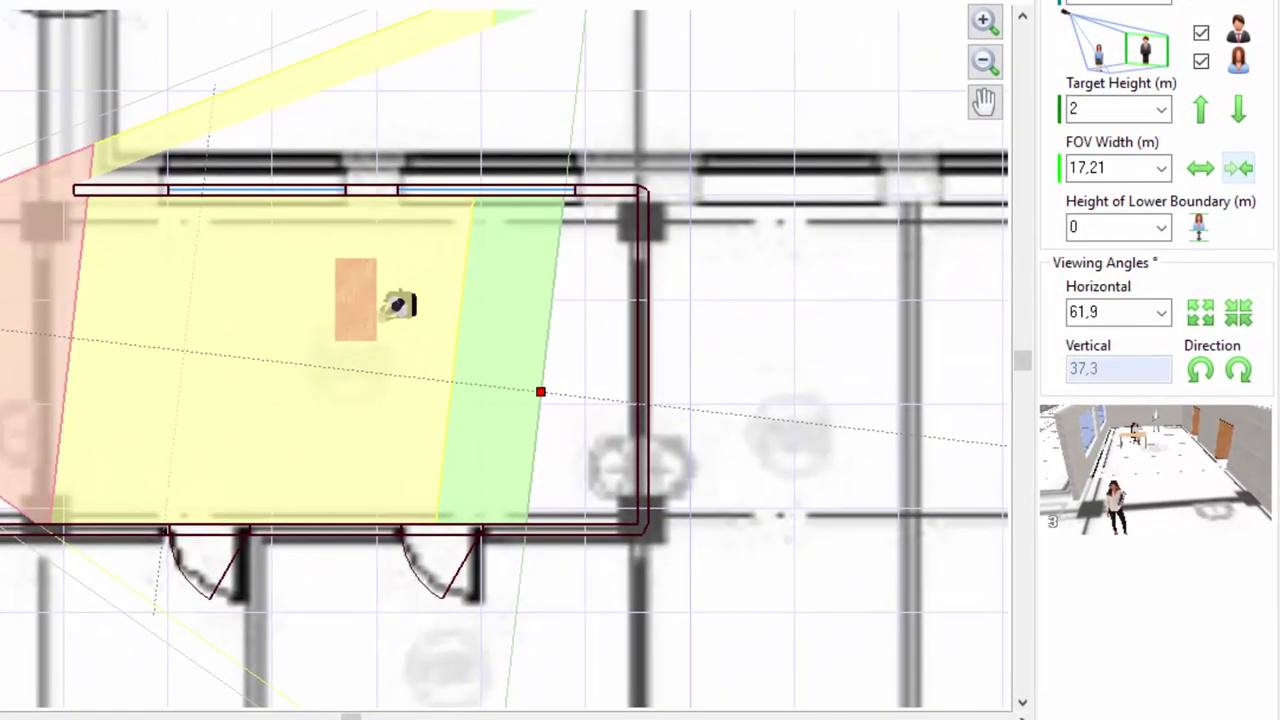
{"action": "left_click_drag", "start_coordinate": [1, 190], "coordinate": [0, 299]}
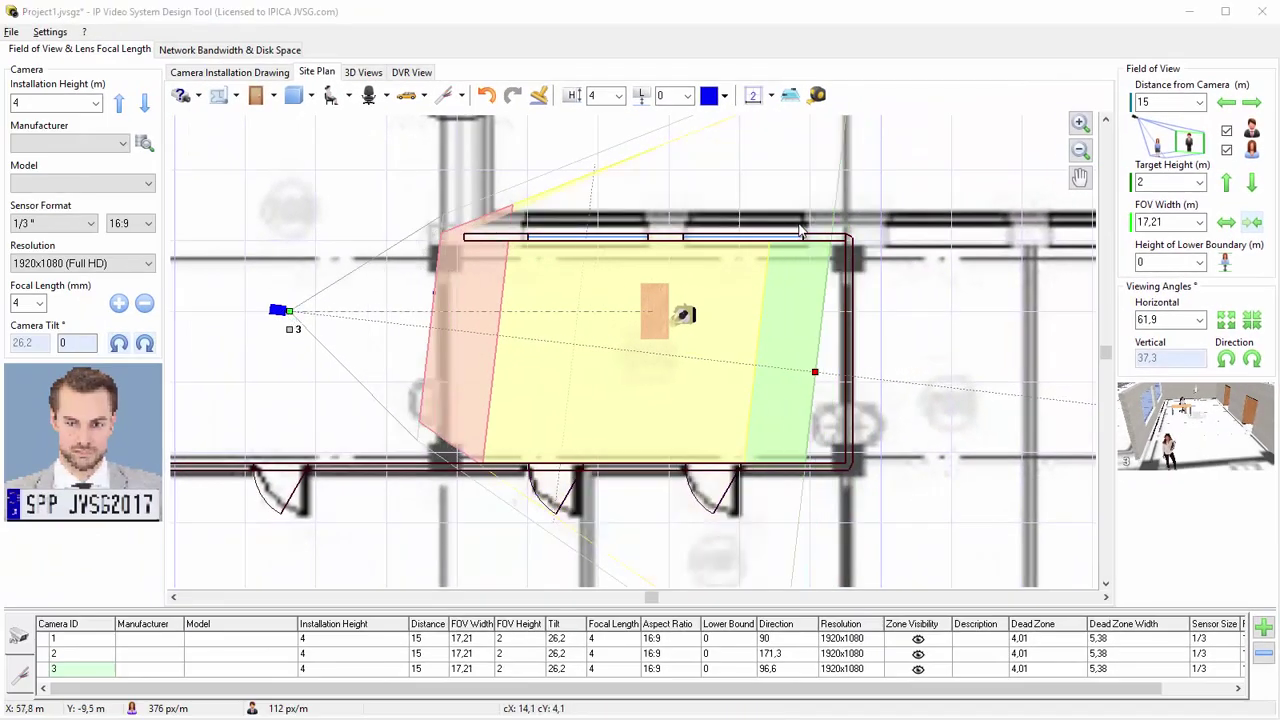
{"action": "left_click", "coordinate": [661, 303]}
{"action": "key", "text": "Delete"}
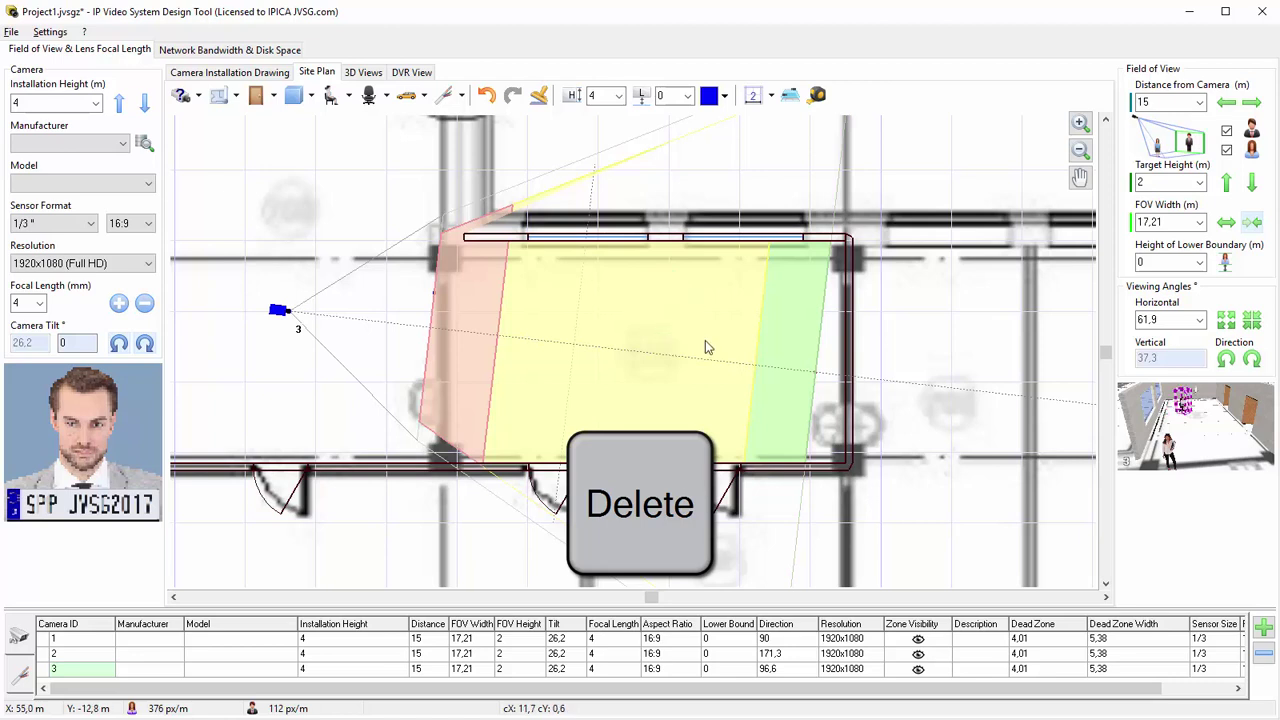
{"action": "left_click", "coordinate": [486, 96]}
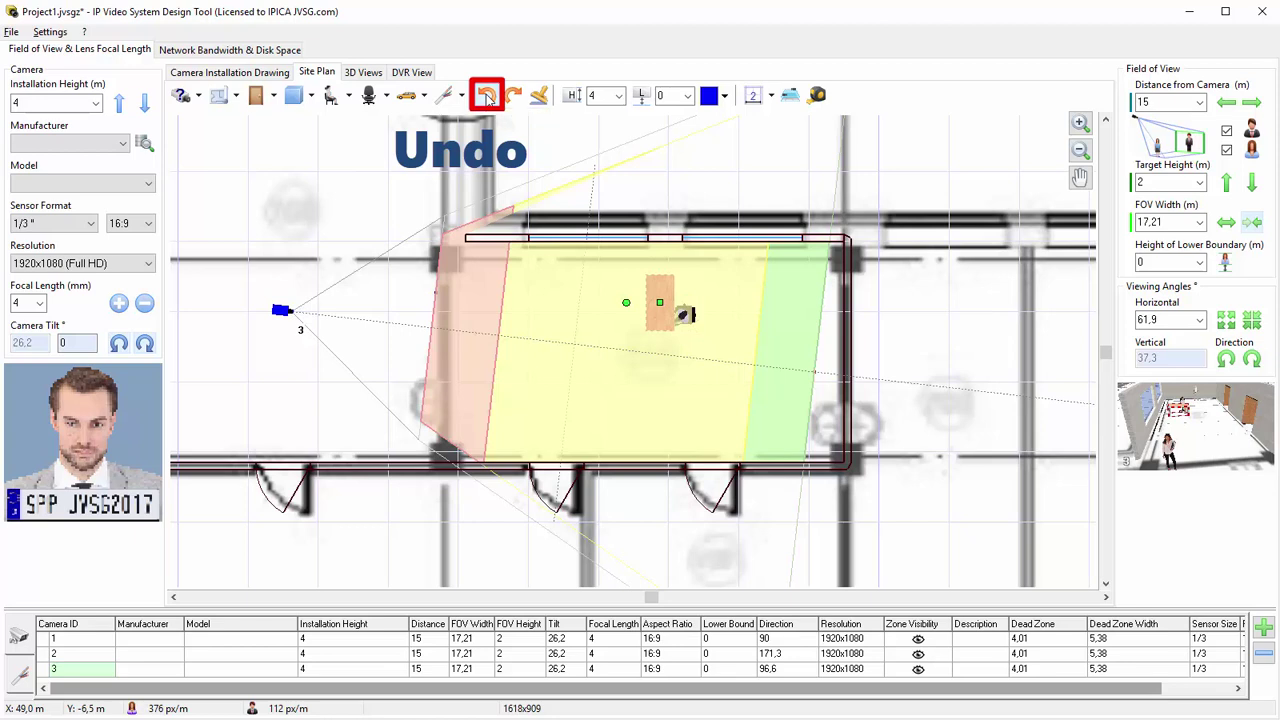
{"action": "left_click", "coordinate": [487, 96]}
{"action": "left_click", "coordinate": [513, 95]}
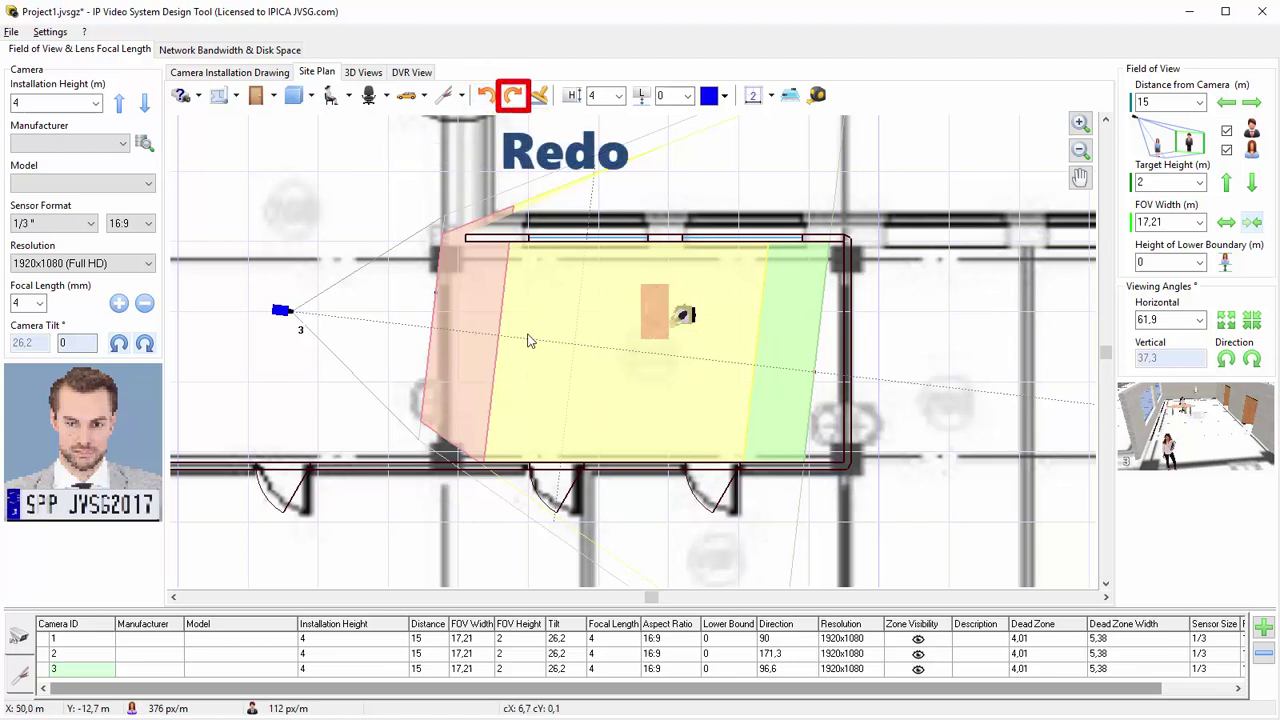
{"action": "key", "text": "ctrl+y"}
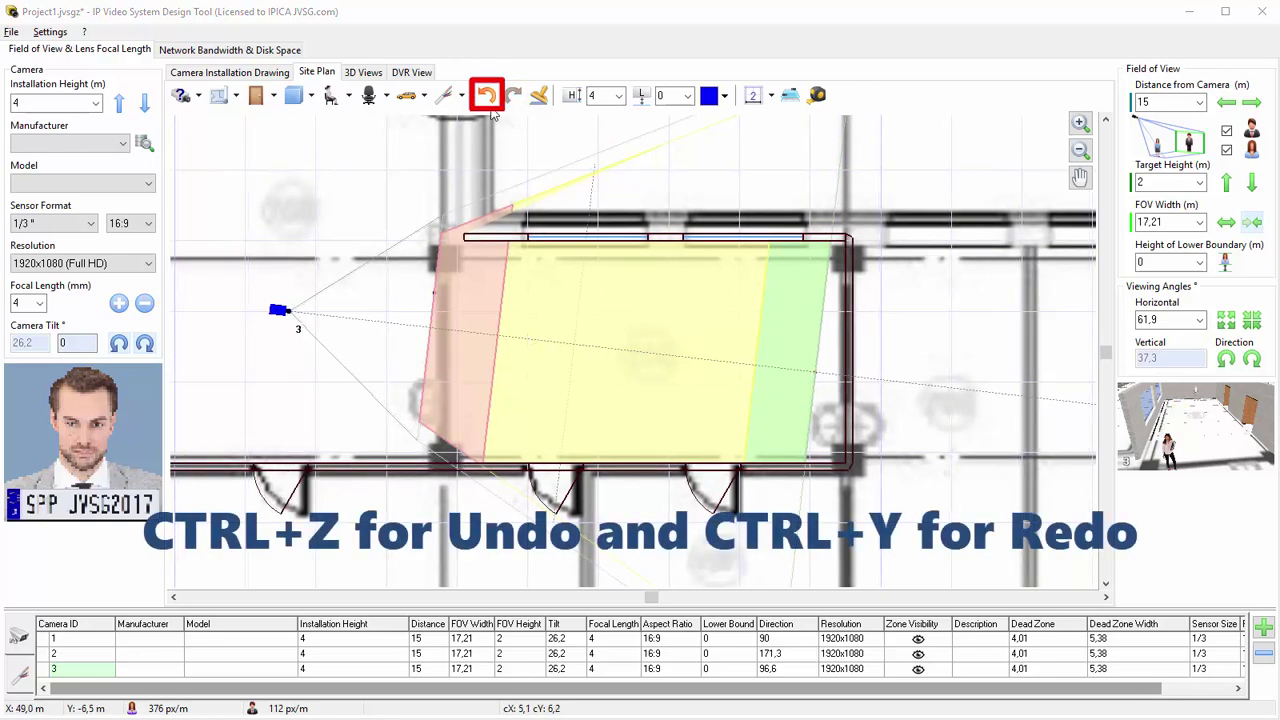
{"action": "left_click", "coordinate": [487, 96]}
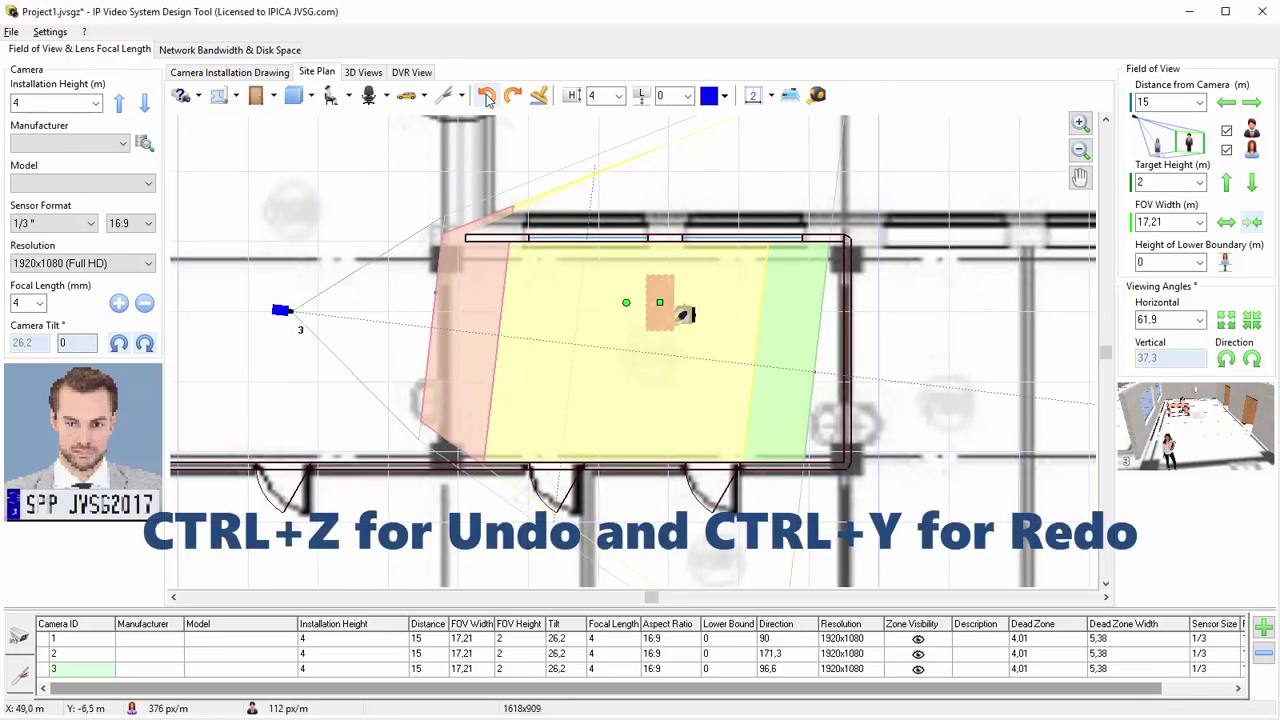
{"action": "left_click", "coordinate": [487, 96]}
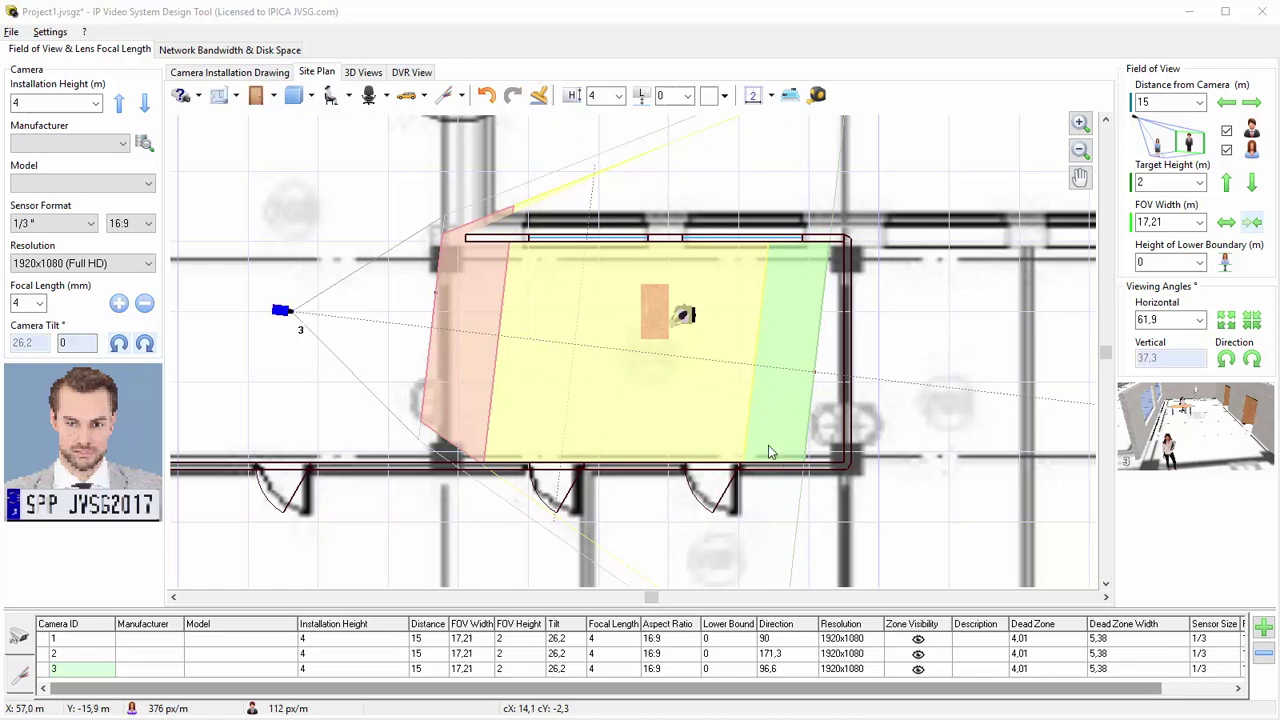
Stamp two copies of the orange desk below the original, side by side
{"action": "left_click", "coordinate": [654, 325]}
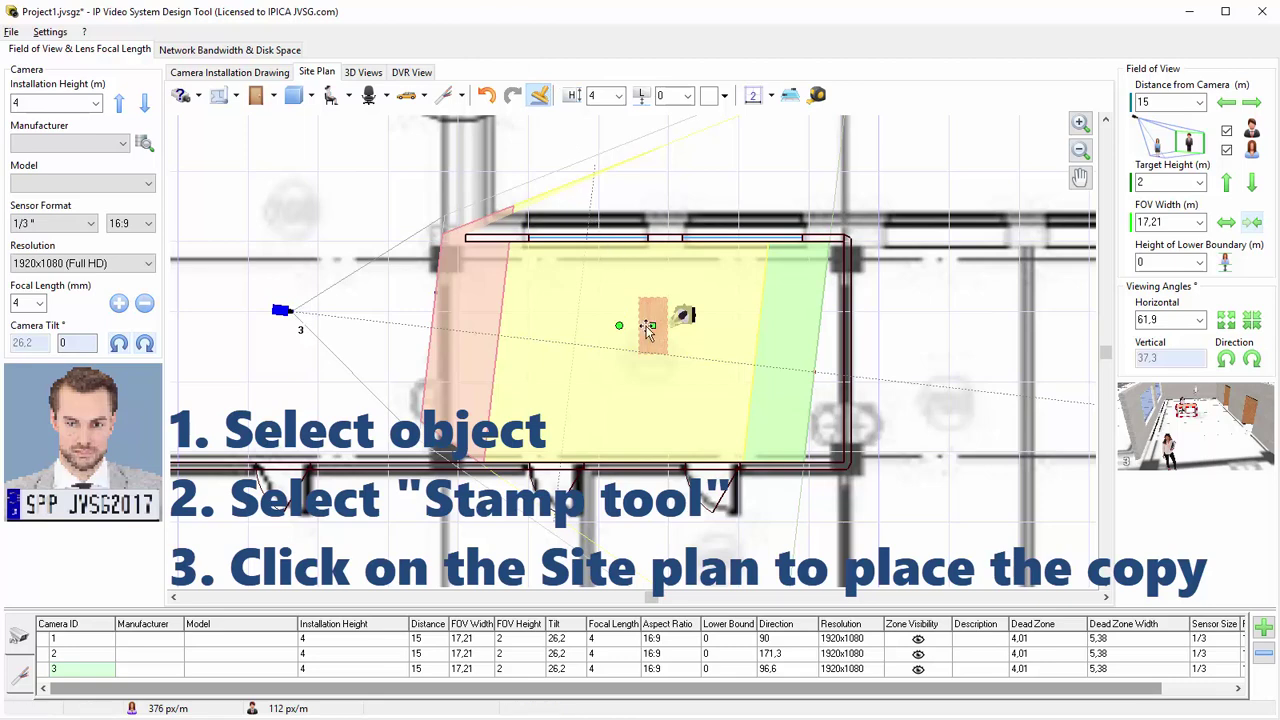
{"action": "left_click", "coordinate": [656, 409]}
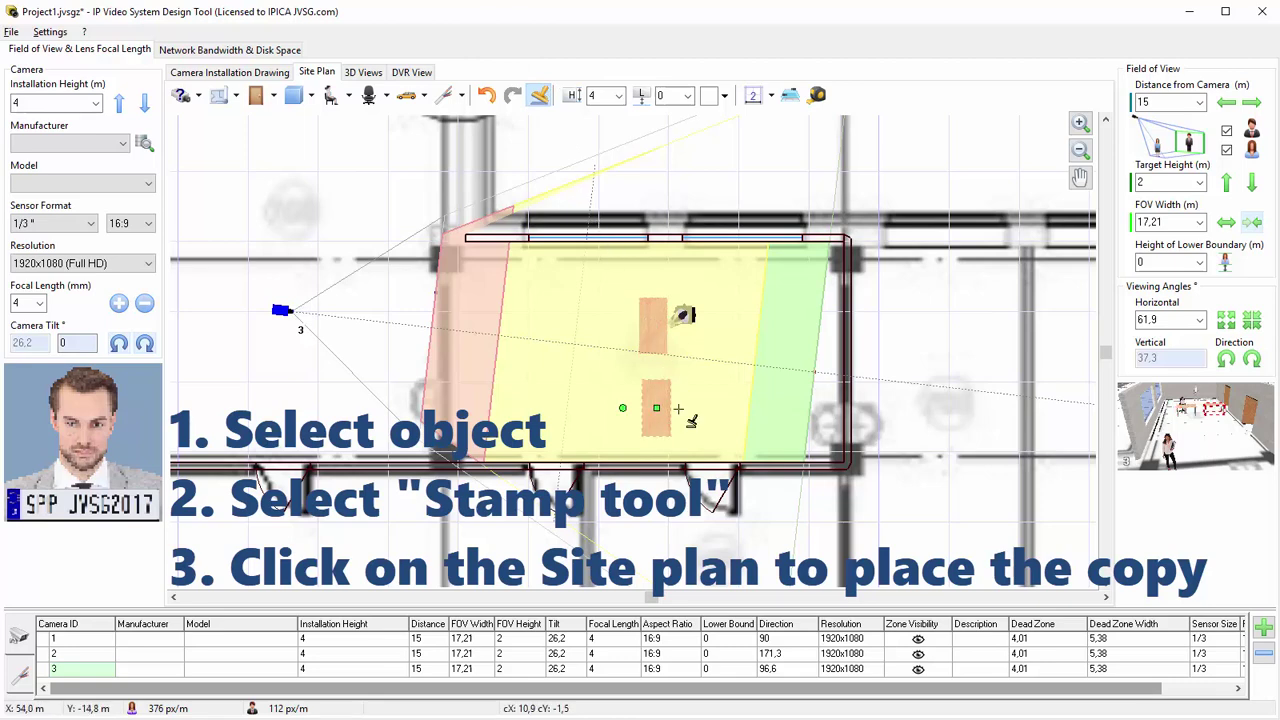
{"action": "left_click", "coordinate": [726, 409]}
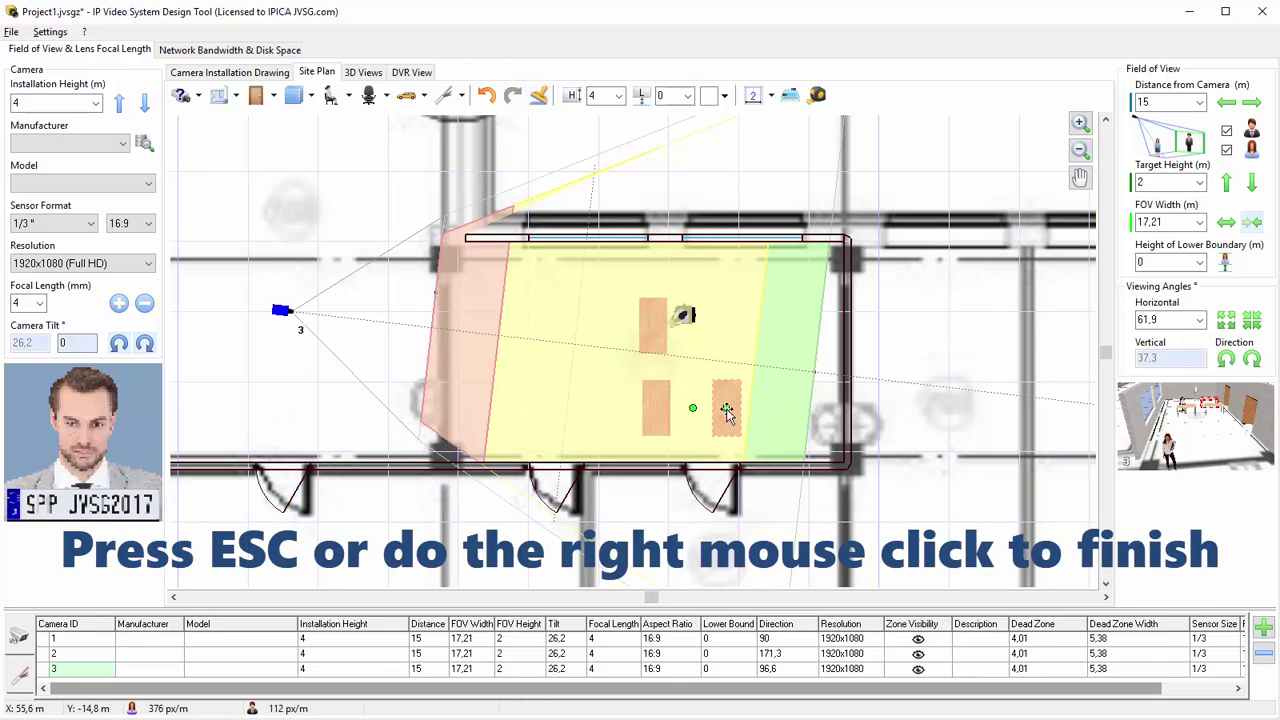
{"action": "key", "text": "Escape"}
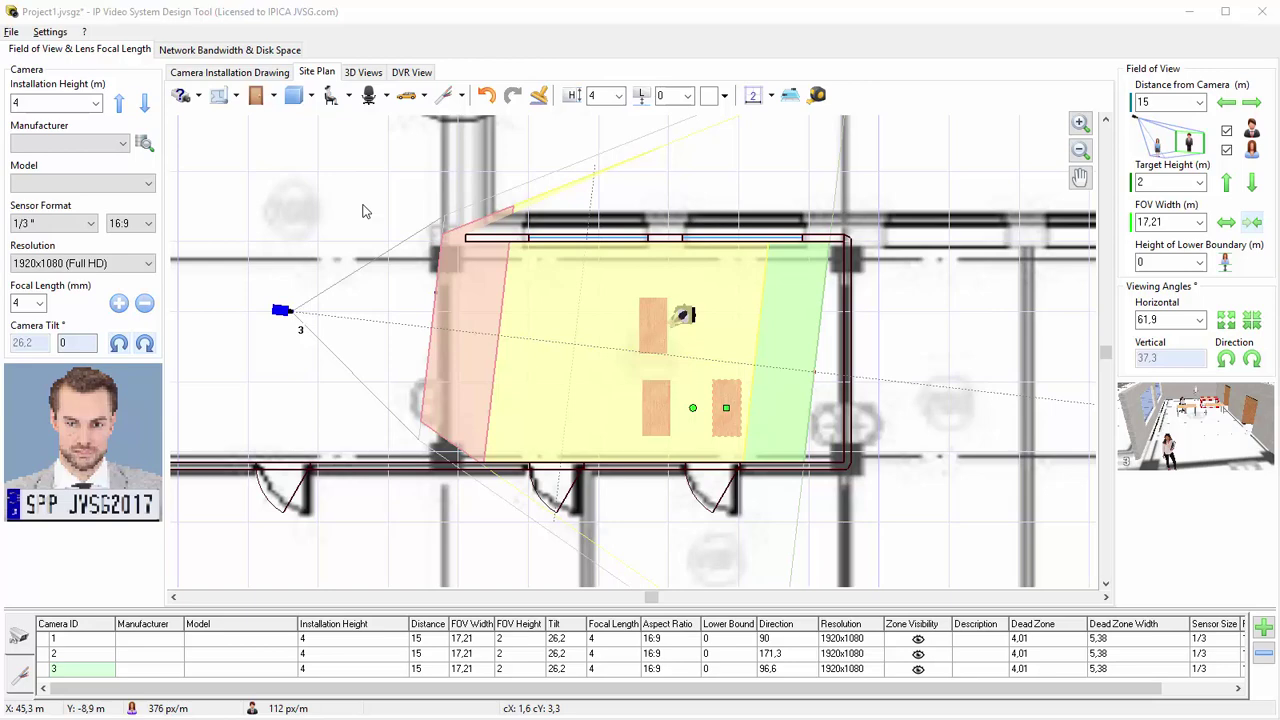
Stamp walls from the top-left corner up to the column, 12,2 m left, then 8,3 m down
{"action": "scroll", "coordinate": [365, 211], "scroll_direction": "down", "scroll_amount": 2}
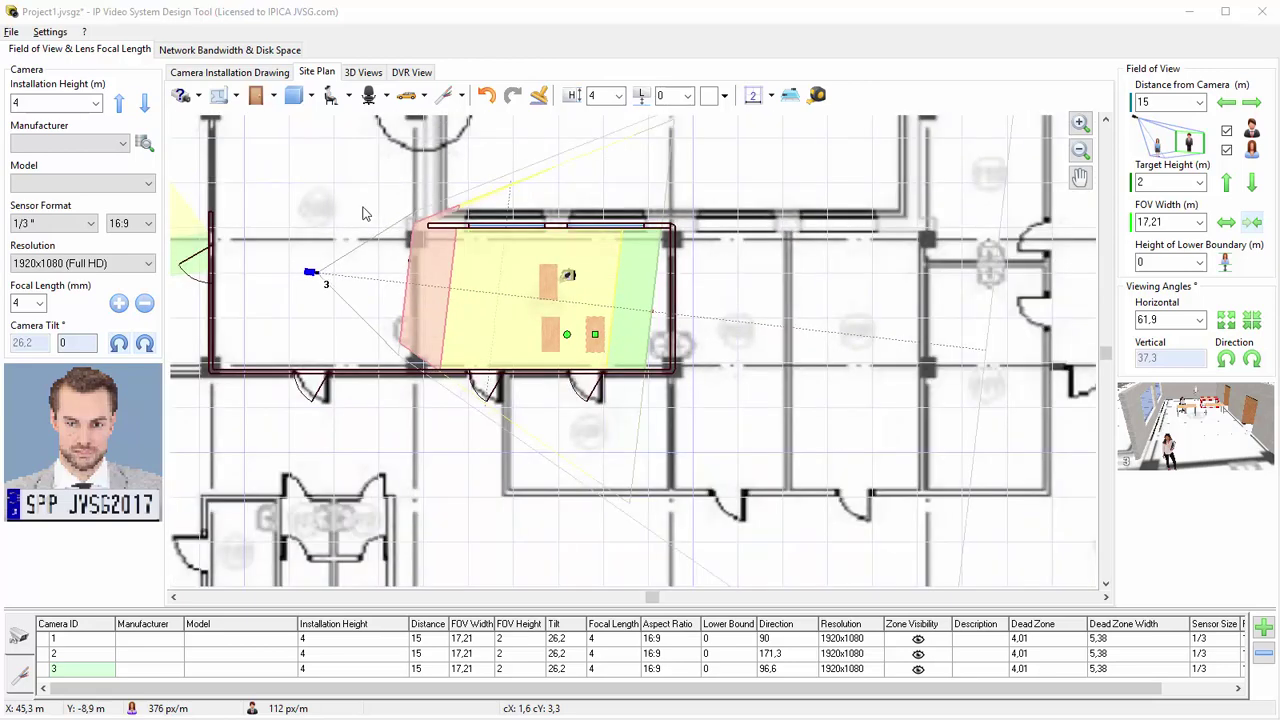
{"action": "left_click", "coordinate": [432, 226]}
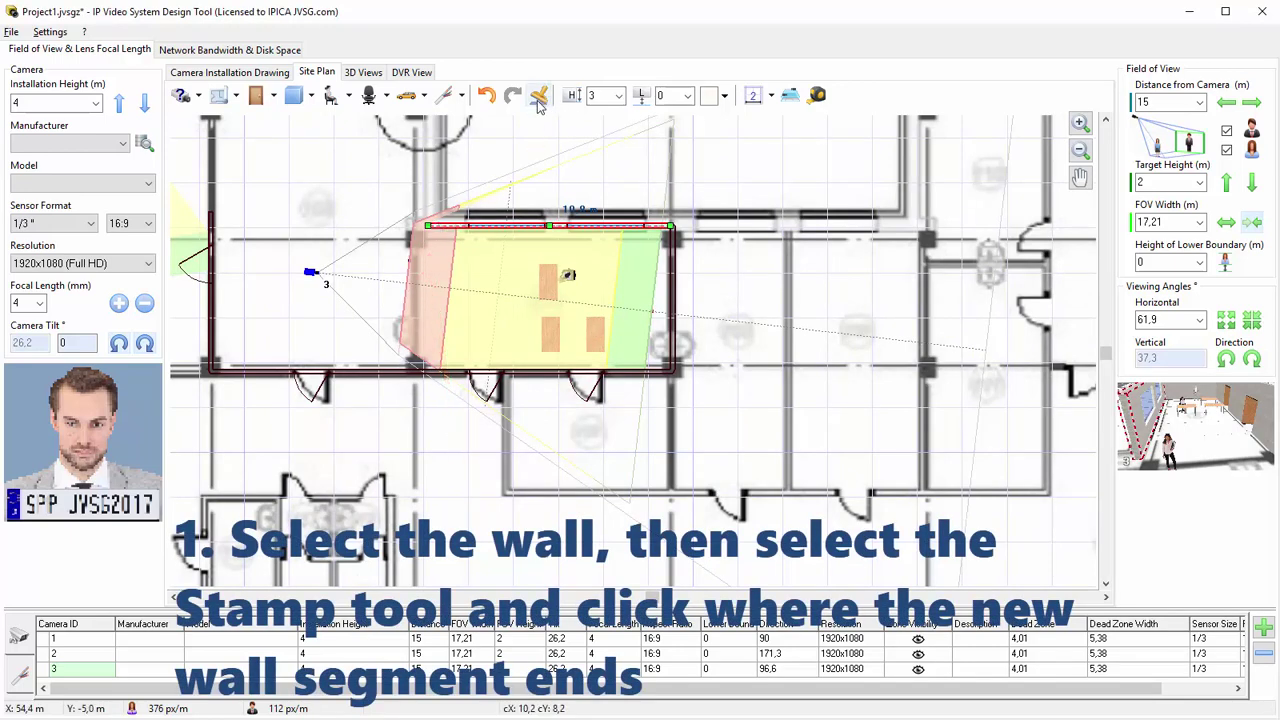
{"action": "middle_click_drag", "start_coordinate": [518, 163], "coordinate": [669, 366]}
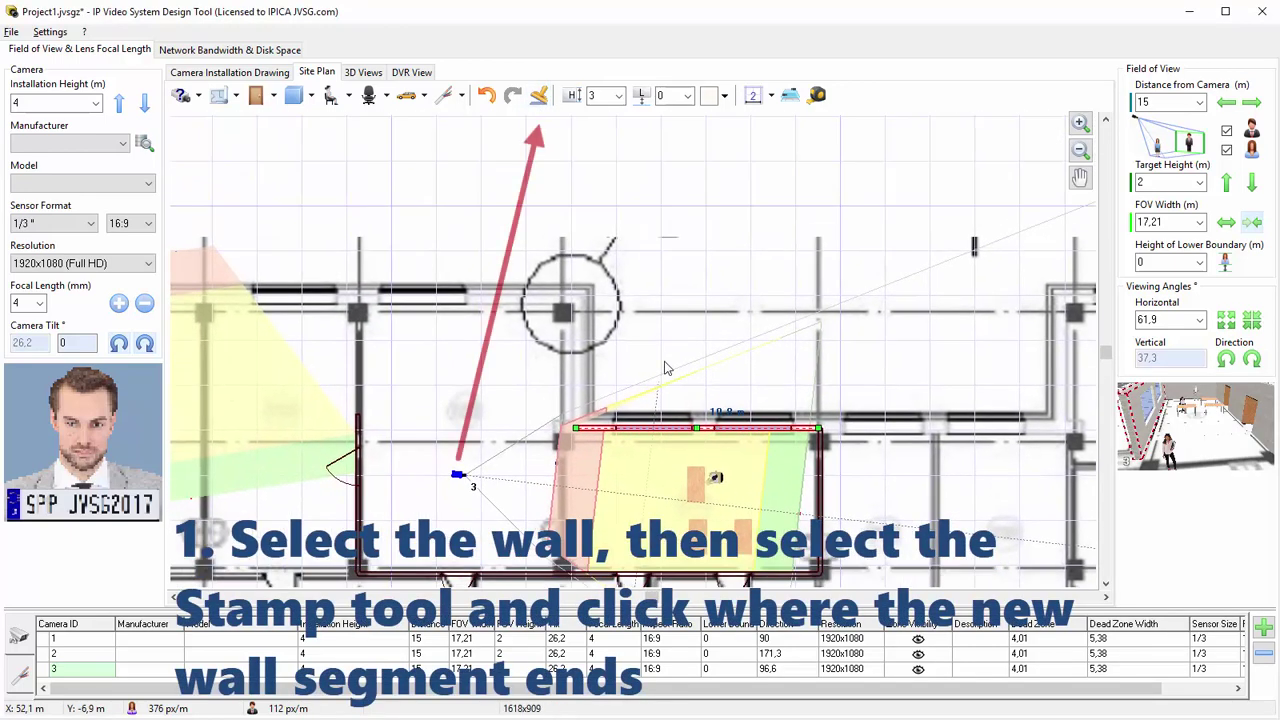
{"action": "left_click", "coordinate": [539, 96]}
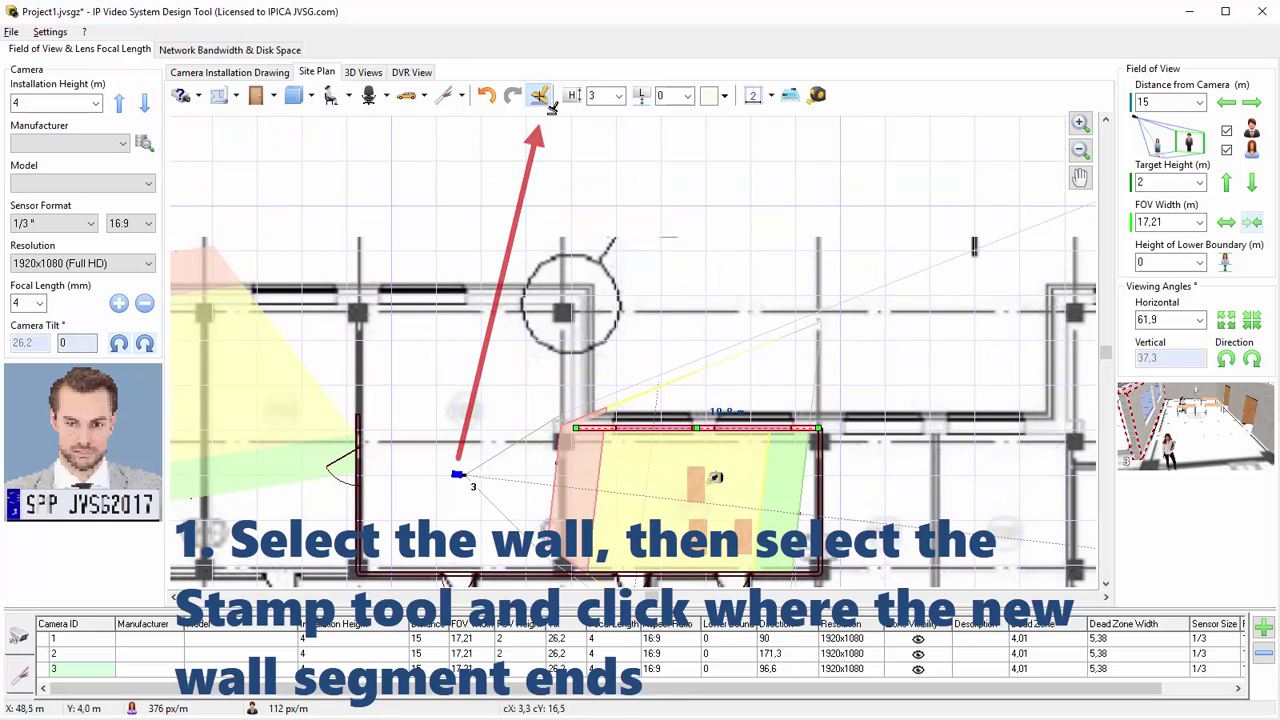
{"action": "left_click", "coordinate": [575, 430]}
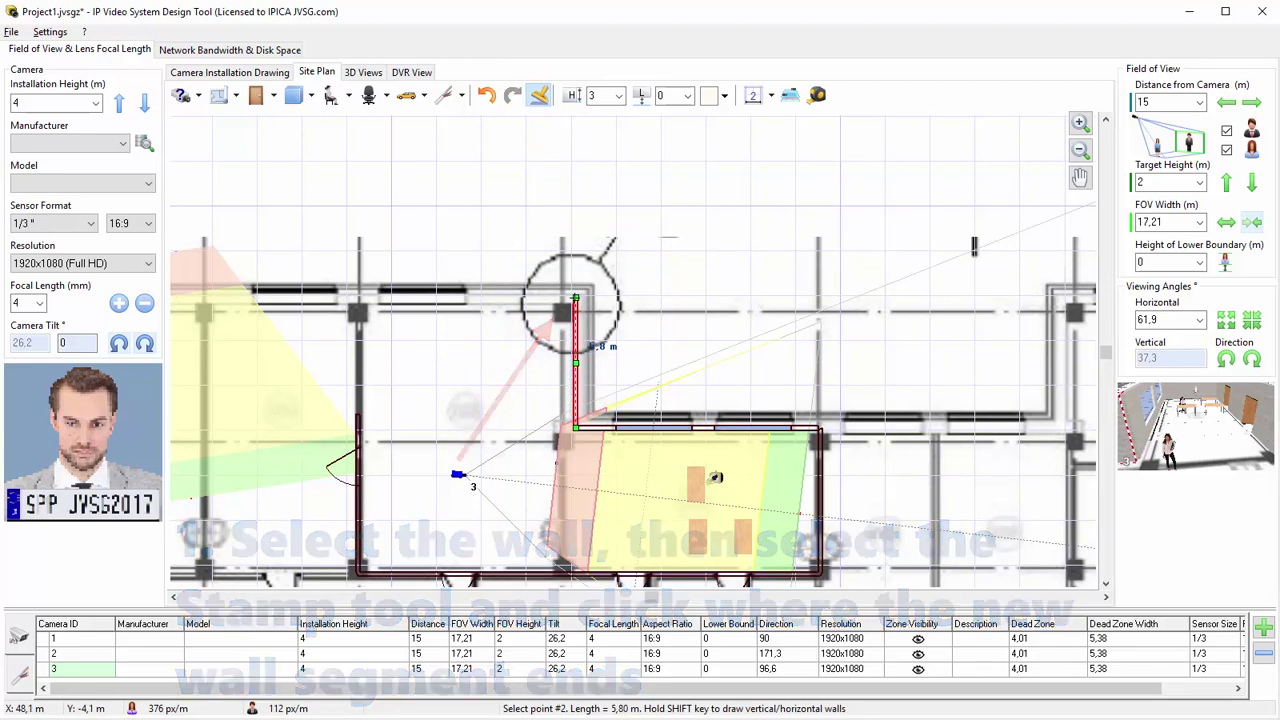
{"action": "left_click", "coordinate": [575, 300]}
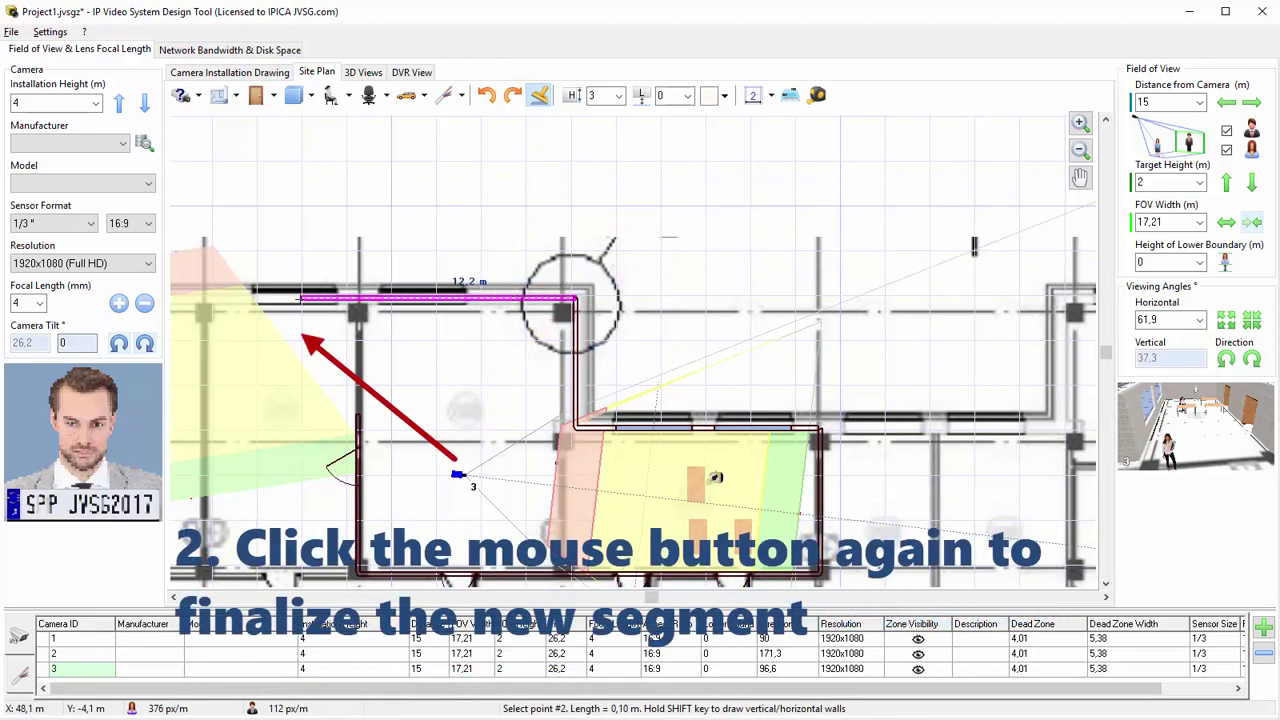
{"action": "left_click", "coordinate": [278, 298]}
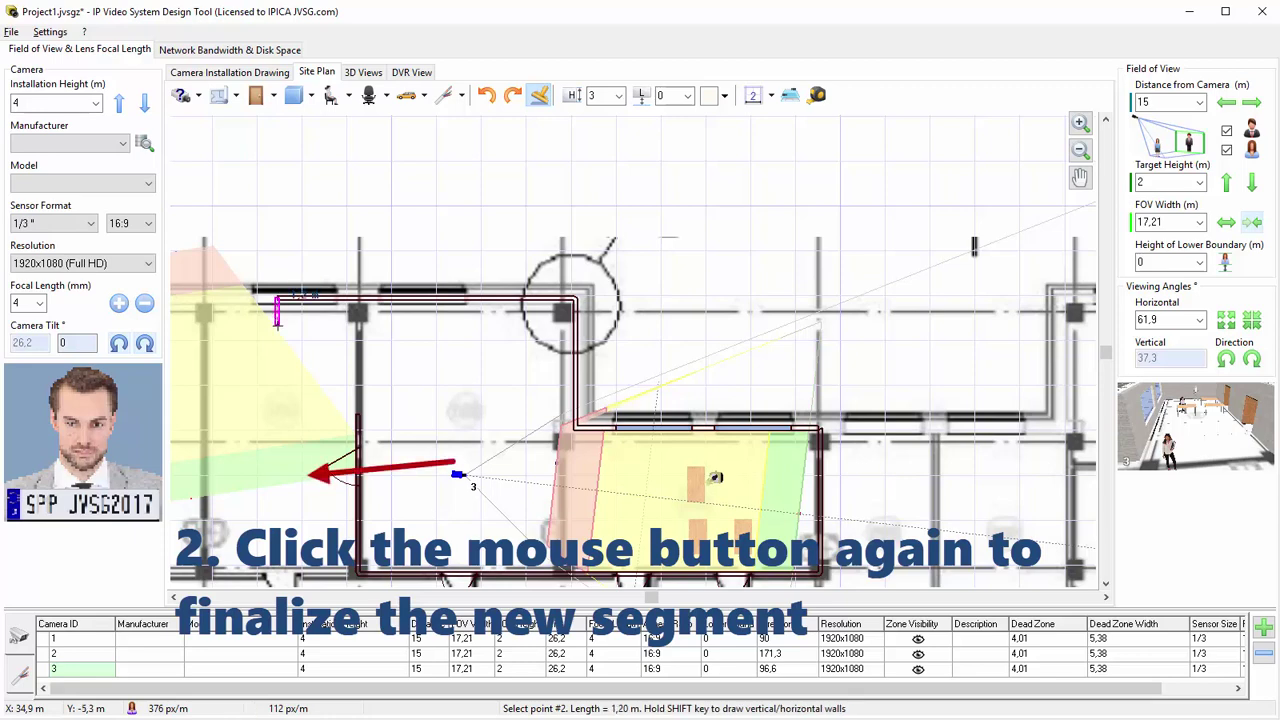
{"action": "left_click", "coordinate": [270, 485]}
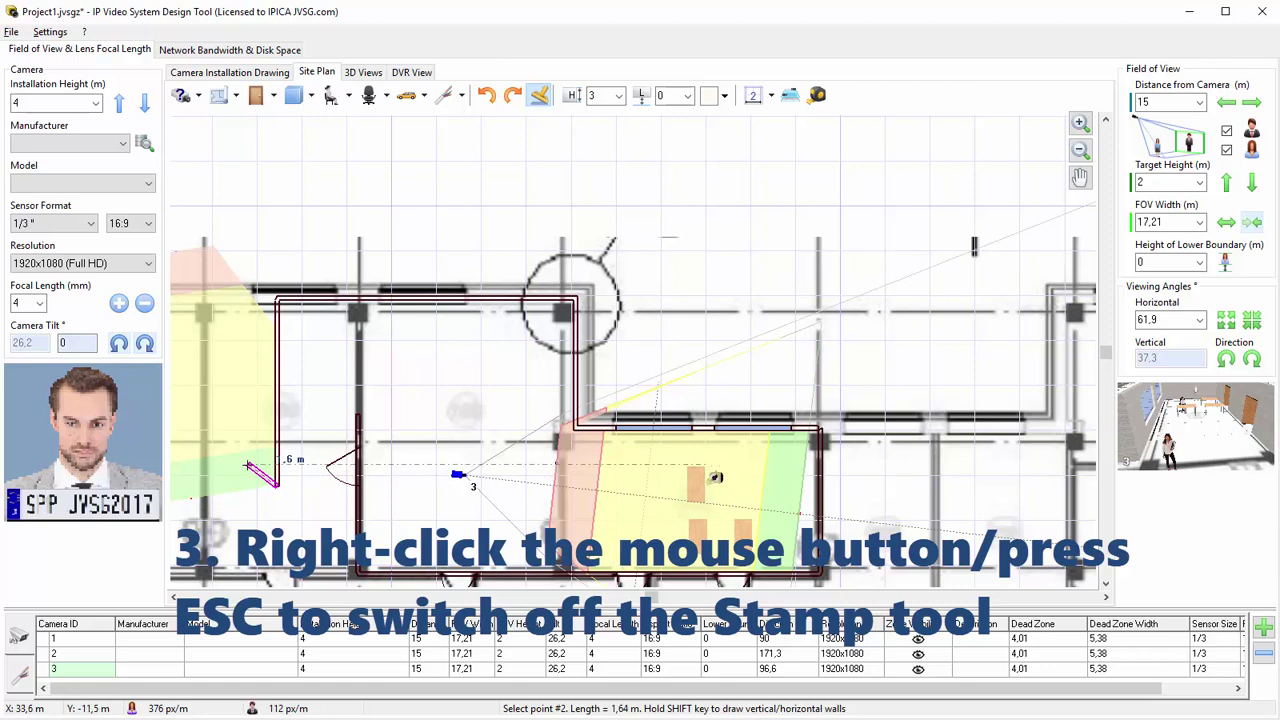
{"action": "right_click", "coordinate": [248, 468]}
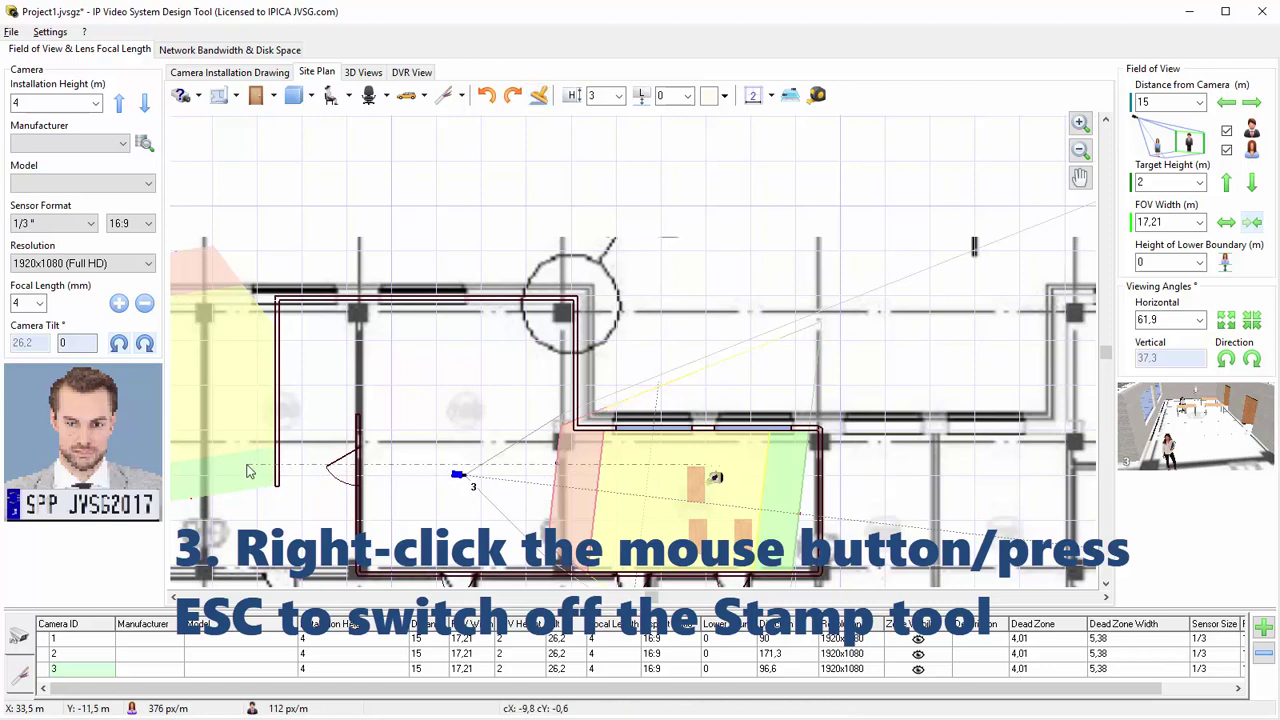
Convert the 8,3 m left wall to a curved wall and drag its middle outward left
{"action": "left_click", "coordinate": [278, 395]}
{"action": "right_click", "coordinate": [278, 395]}
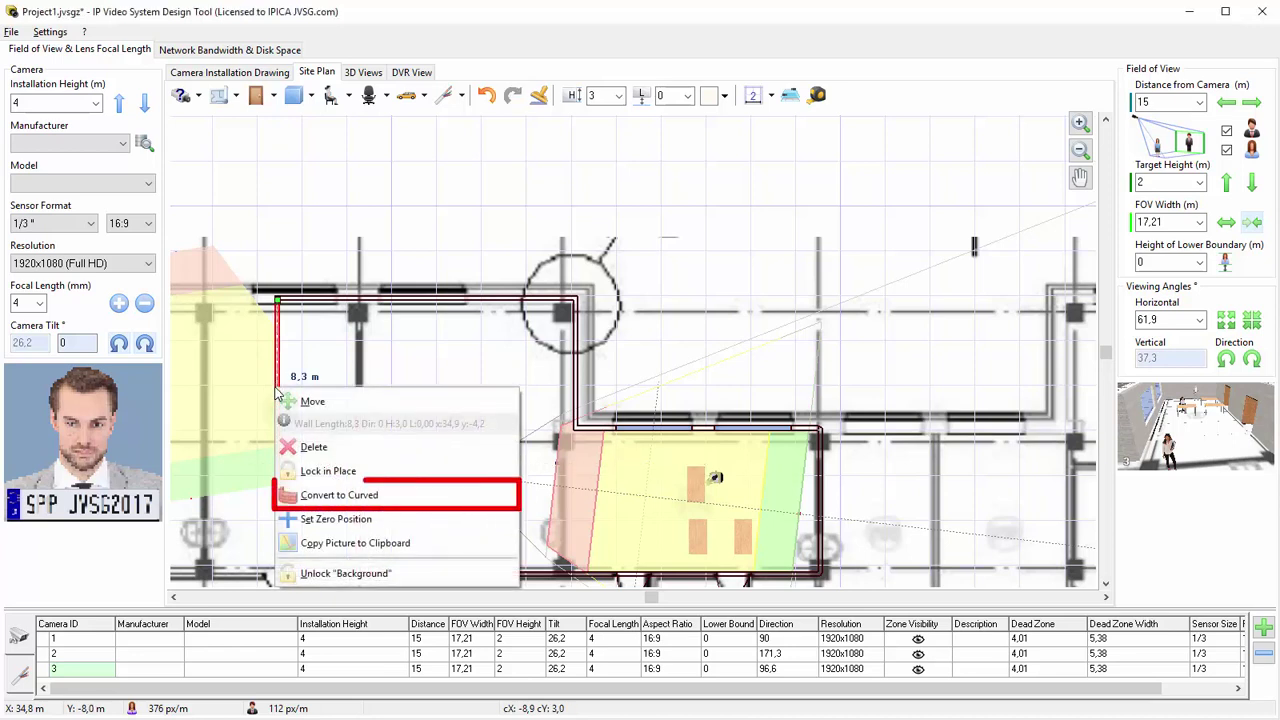
{"action": "left_click", "coordinate": [290, 494]}
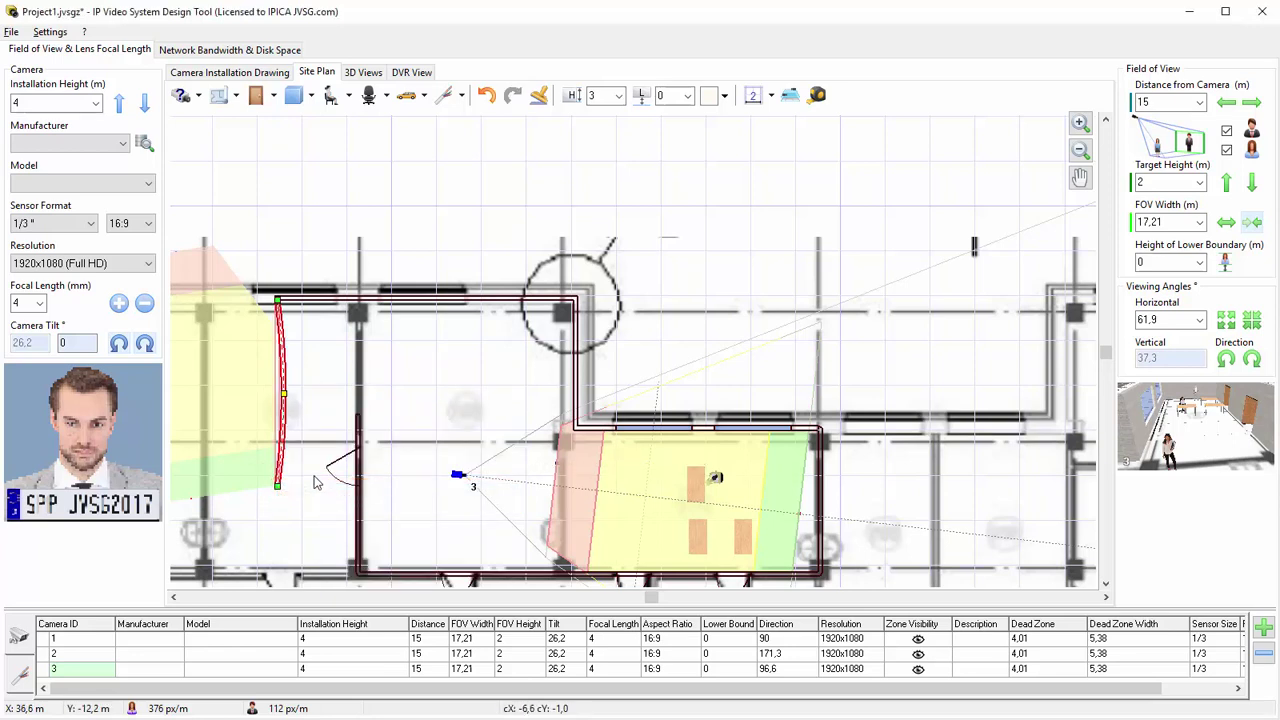
{"action": "left_click_drag", "start_coordinate": [284, 395], "coordinate": [228, 398]}
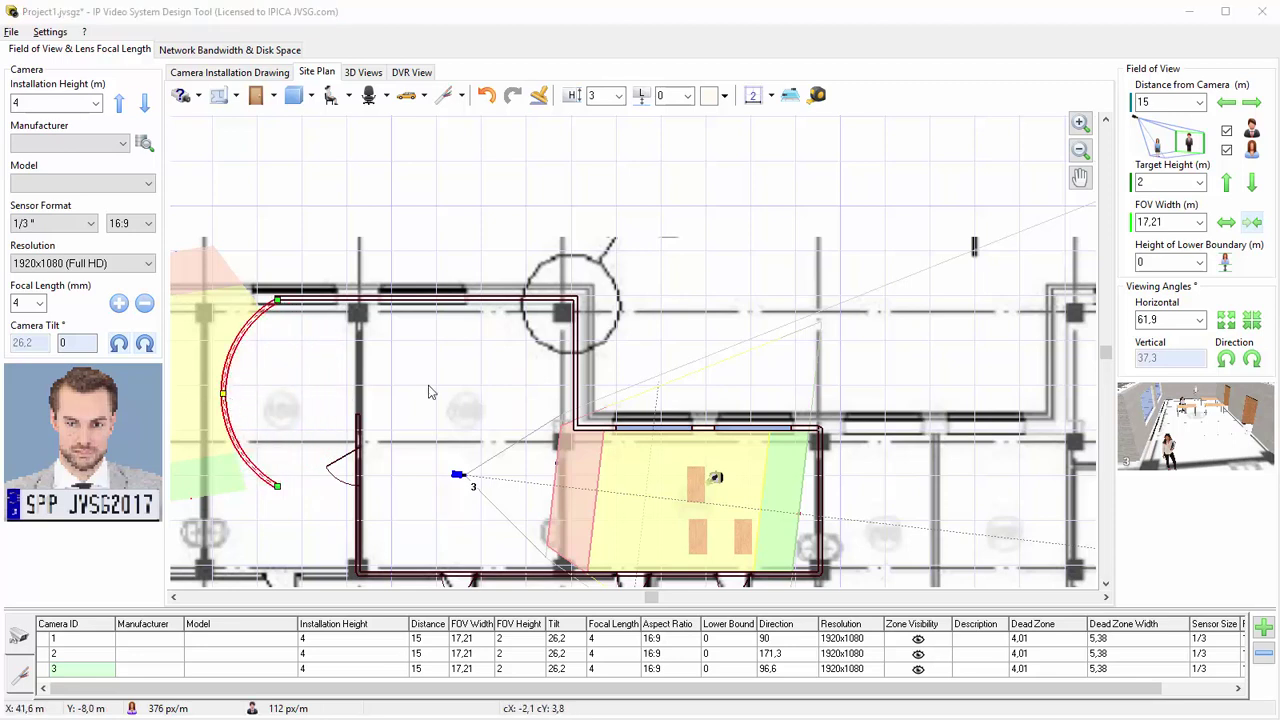
{"action": "scroll", "coordinate": [441, 383], "scroll_direction": "down", "scroll_amount": 2}
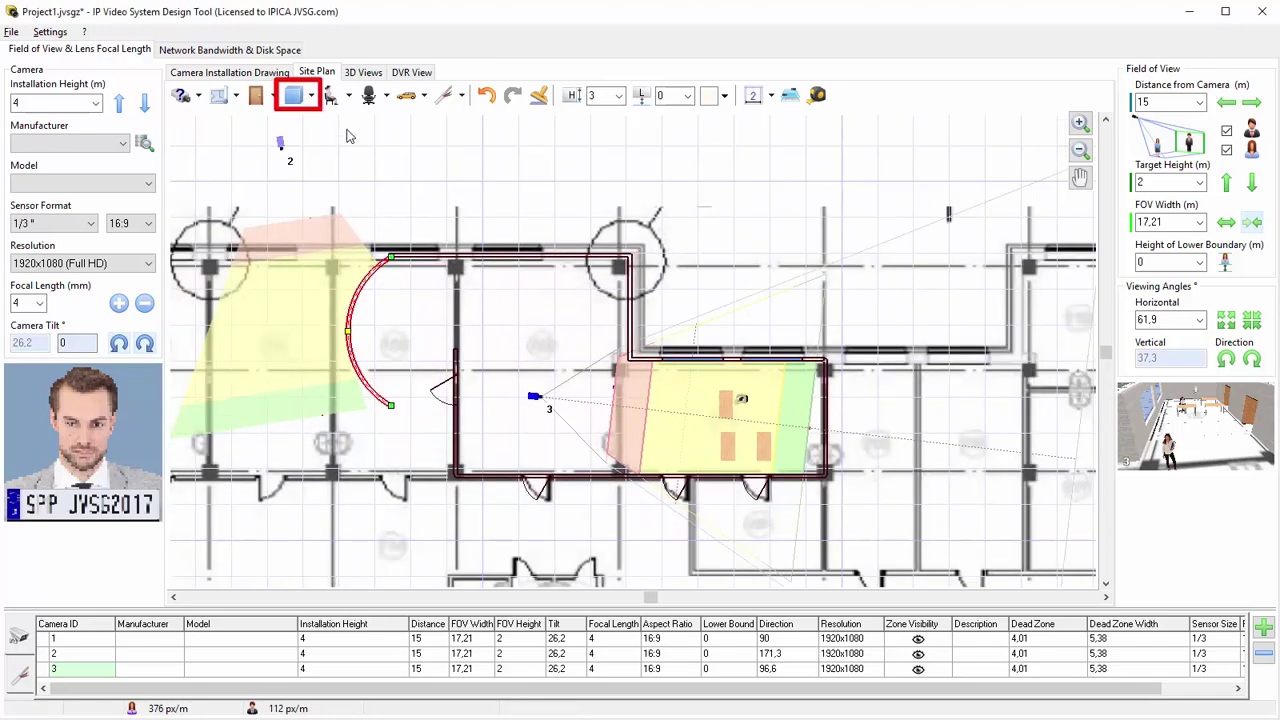
Draw a 4,2 x 5,8 m staircase and move it against the top wall
{"action": "left_click", "coordinate": [311, 95]}
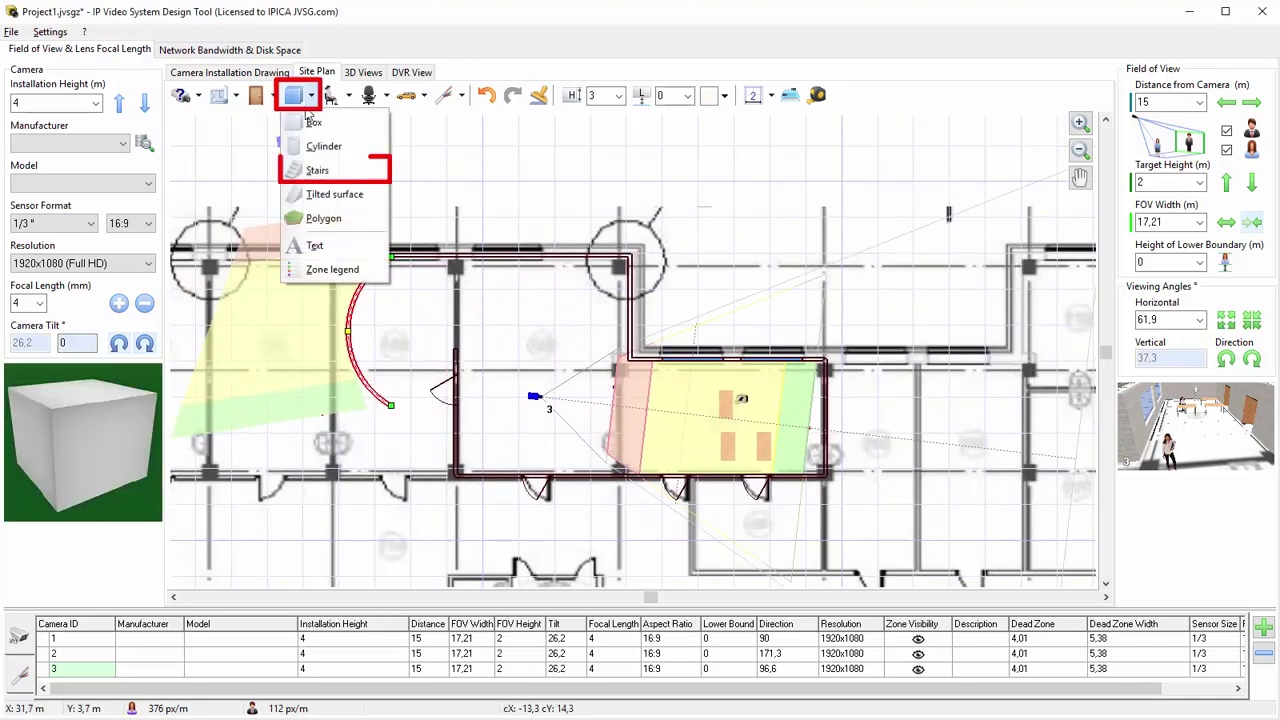
{"action": "left_click", "coordinate": [308, 172]}
{"action": "left_click", "coordinate": [444, 313]}
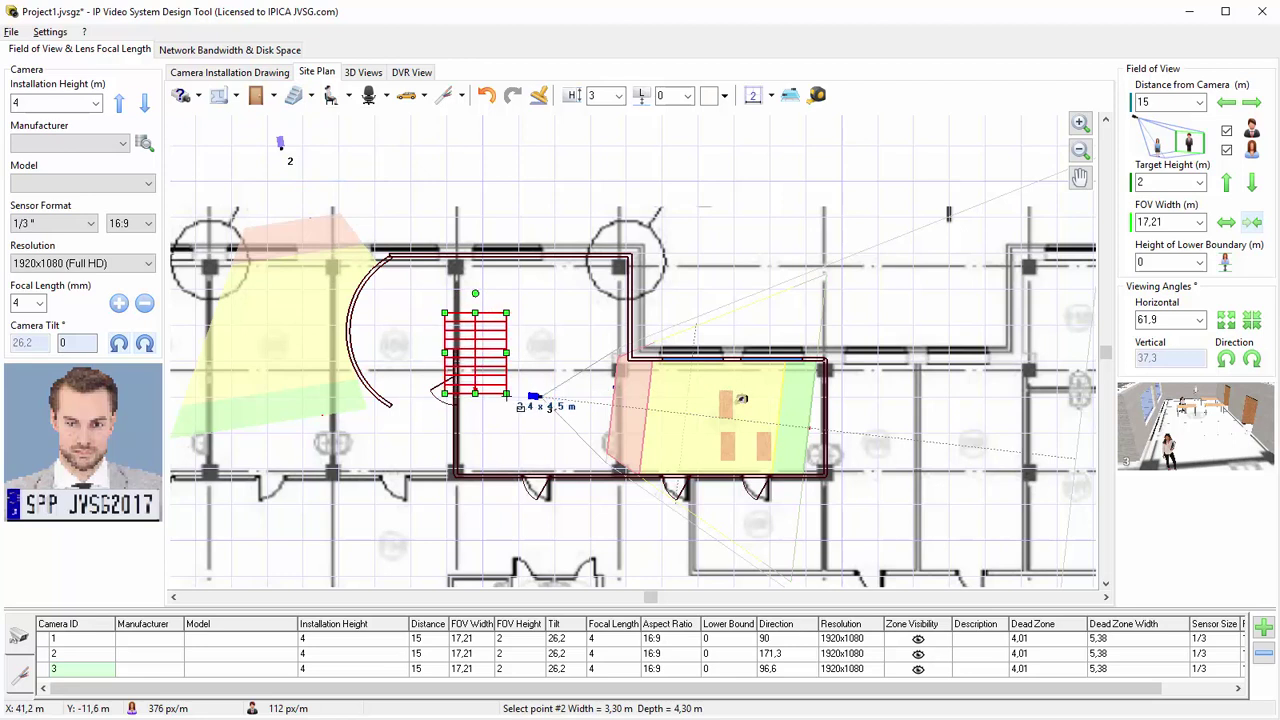
{"action": "left_click", "coordinate": [552, 410]}
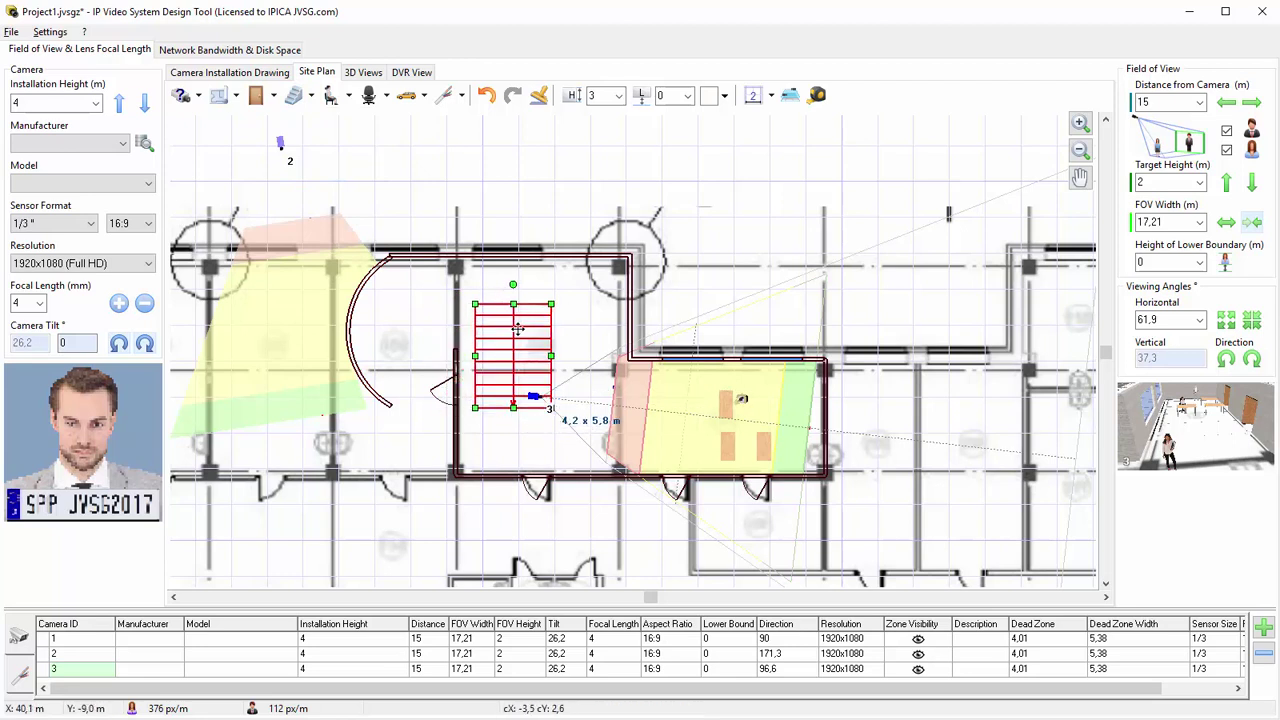
{"action": "left_click_drag", "start_coordinate": [517, 328], "coordinate": [509, 306]}
Set the staircase to 15 steps and the new-object height to 3.5 m
{"action": "right_click", "coordinate": [506, 313]}
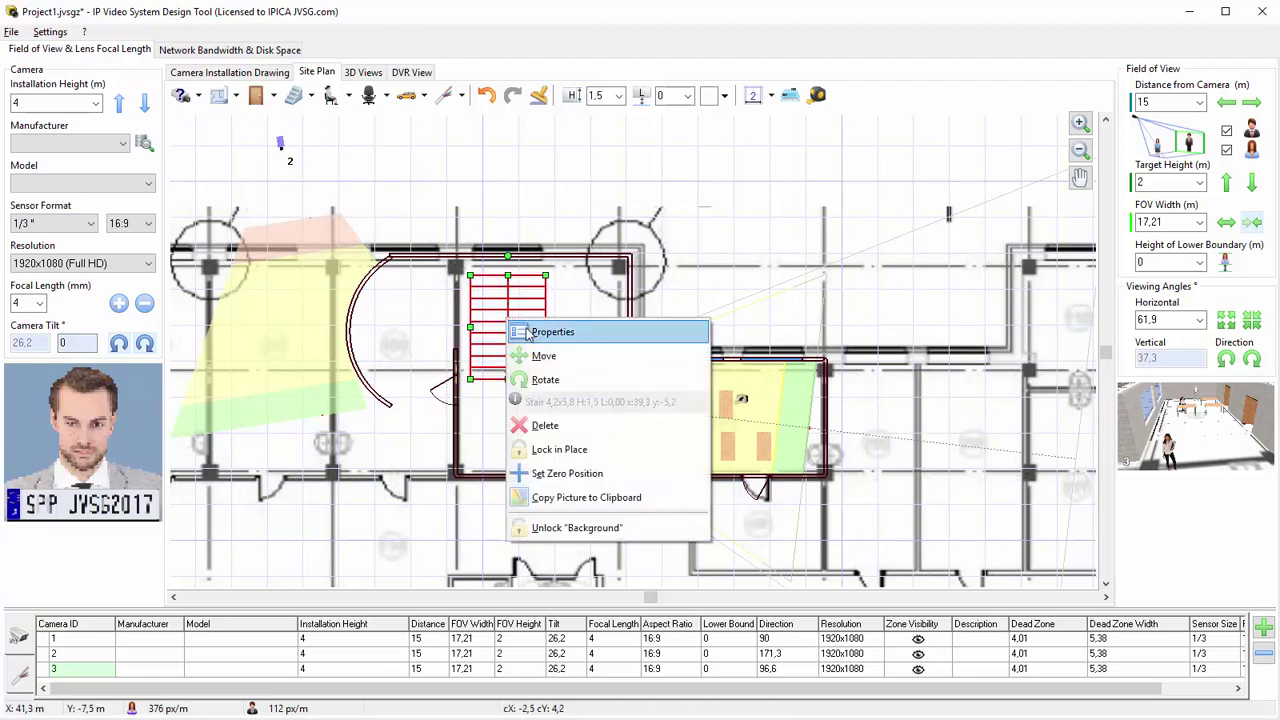
{"action": "left_click", "coordinate": [531, 333]}
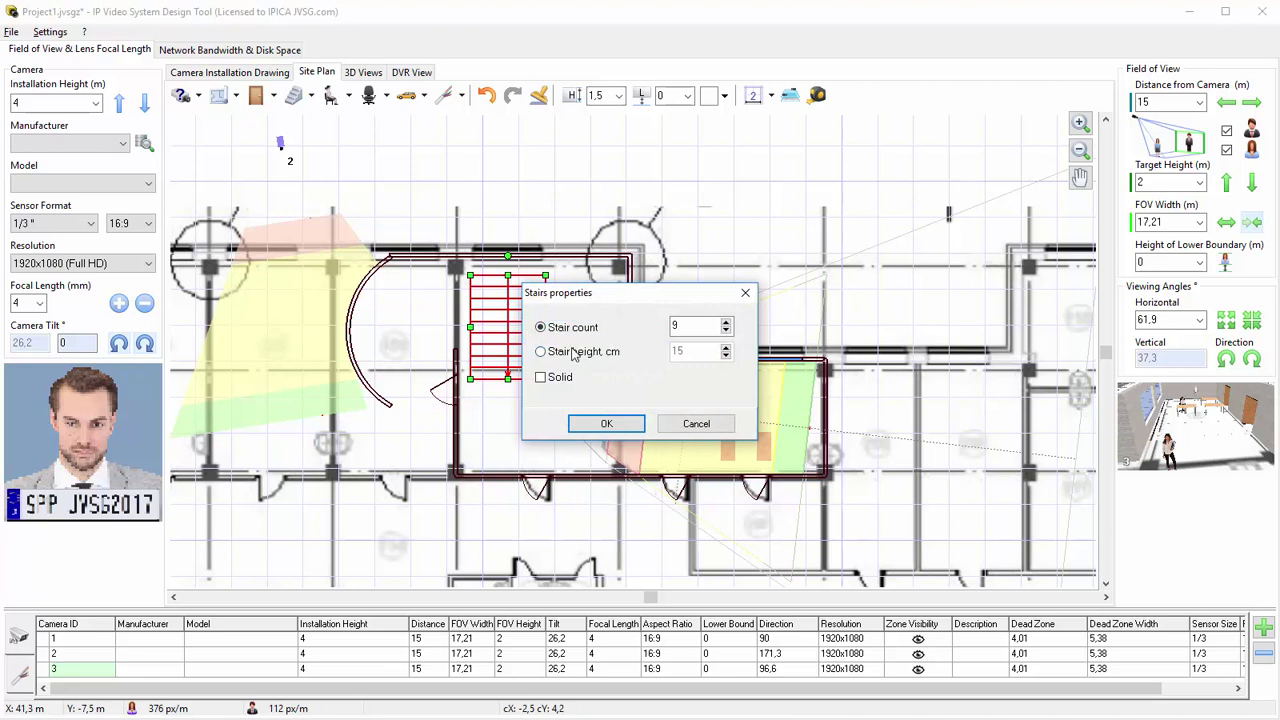
{"action": "left_click", "coordinate": [573, 355]}
{"action": "left_click", "coordinate": [566, 333]}
{"action": "type", "text": "15"}
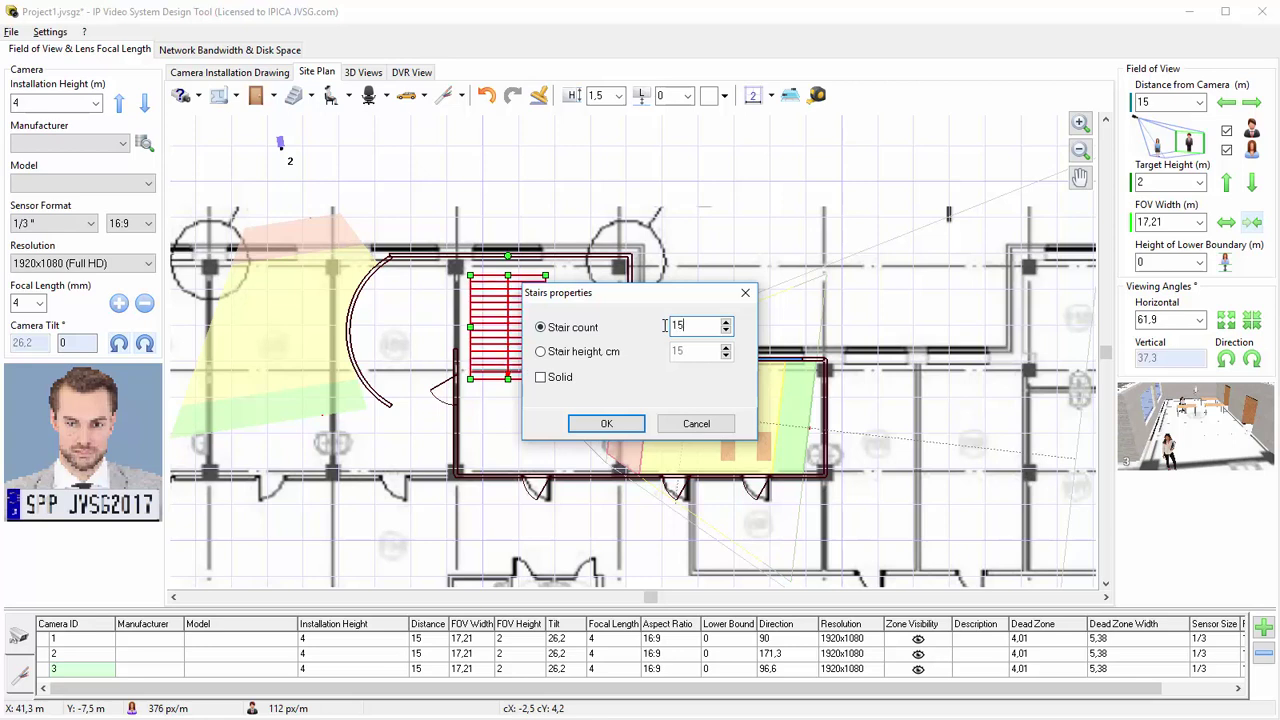
{"action": "left_click", "coordinate": [606, 424]}
{"action": "left_click", "coordinate": [620, 95]}
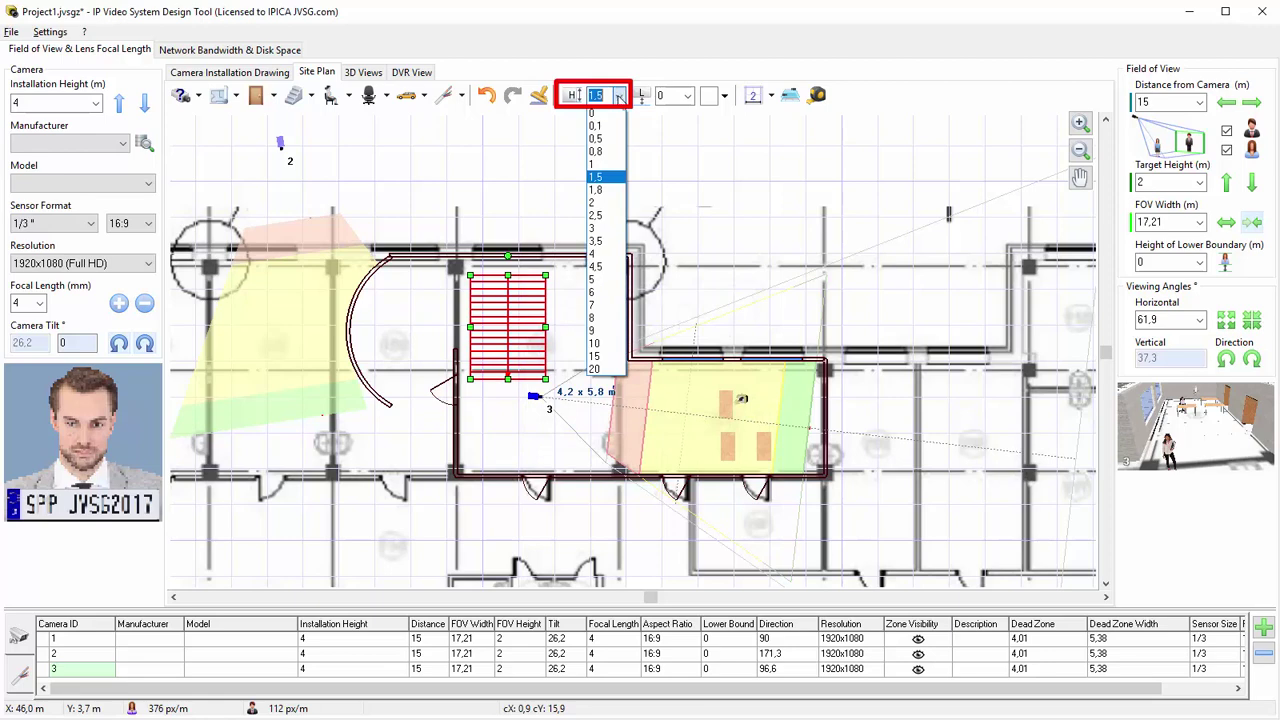
{"action": "left_click", "coordinate": [600, 245]}
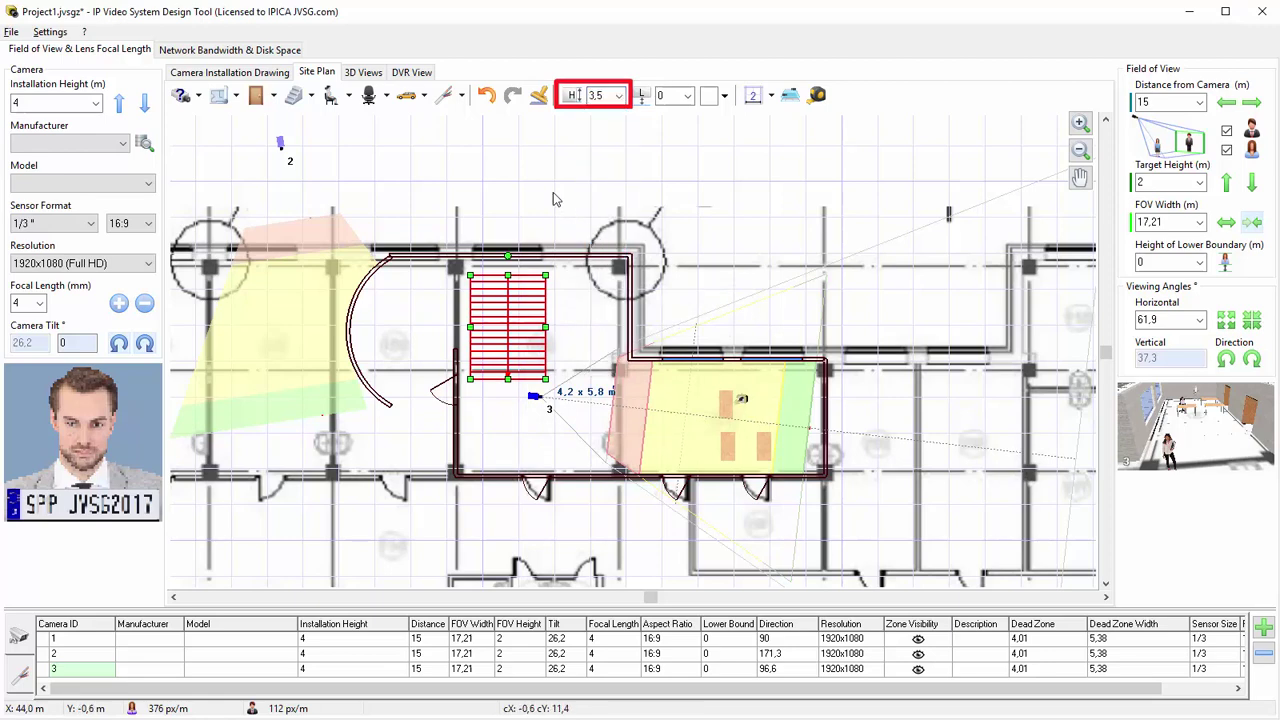
Rotate the staircase to about 183°
{"action": "right_click", "coordinate": [535, 397]}
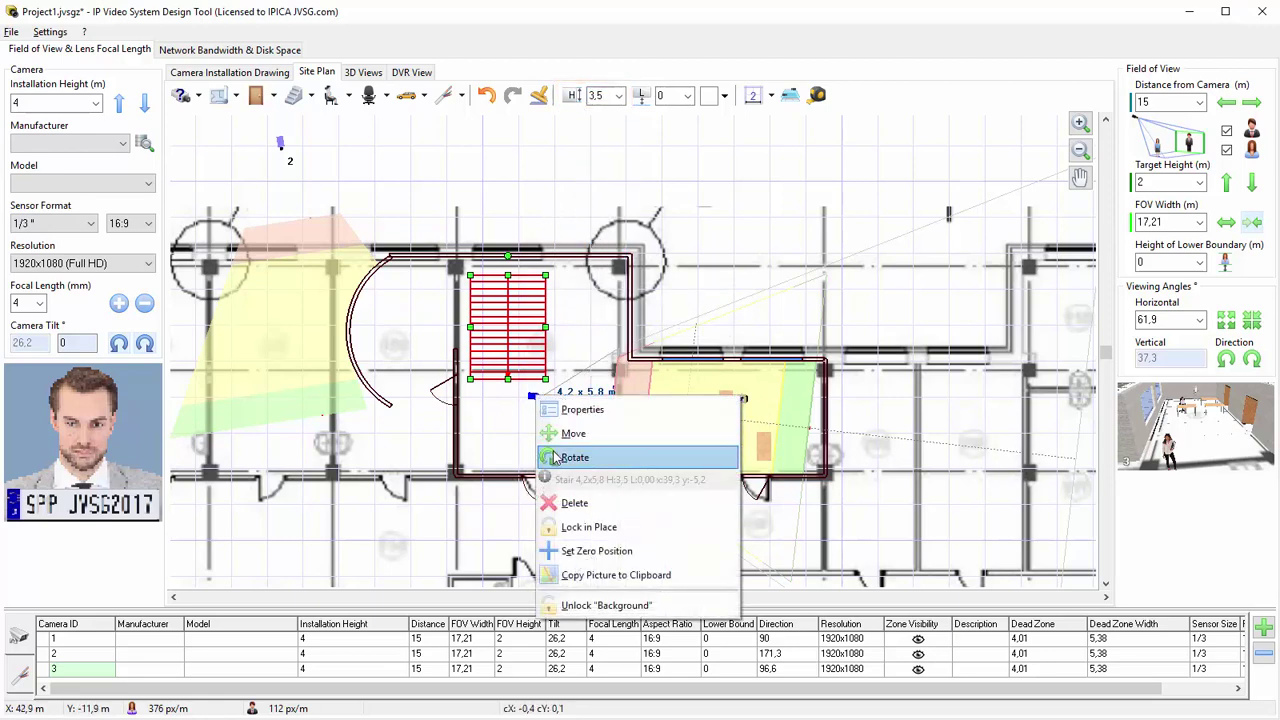
{"action": "left_click", "coordinate": [575, 457]}
{"action": "left_click", "coordinate": [510, 439]}
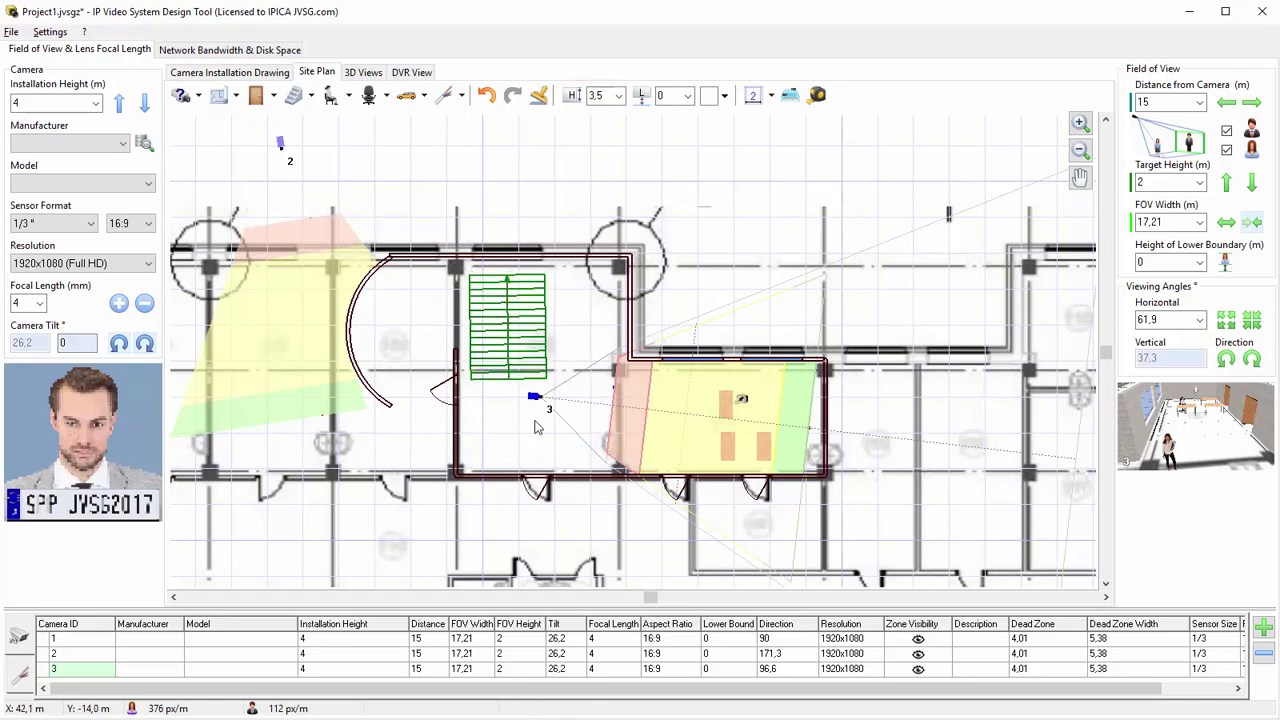
Turn camera 3 to face about 320° and move it to the room's lower wall
{"action": "right_click", "coordinate": [535, 397]}
{"action": "left_click", "coordinate": [575, 457]}
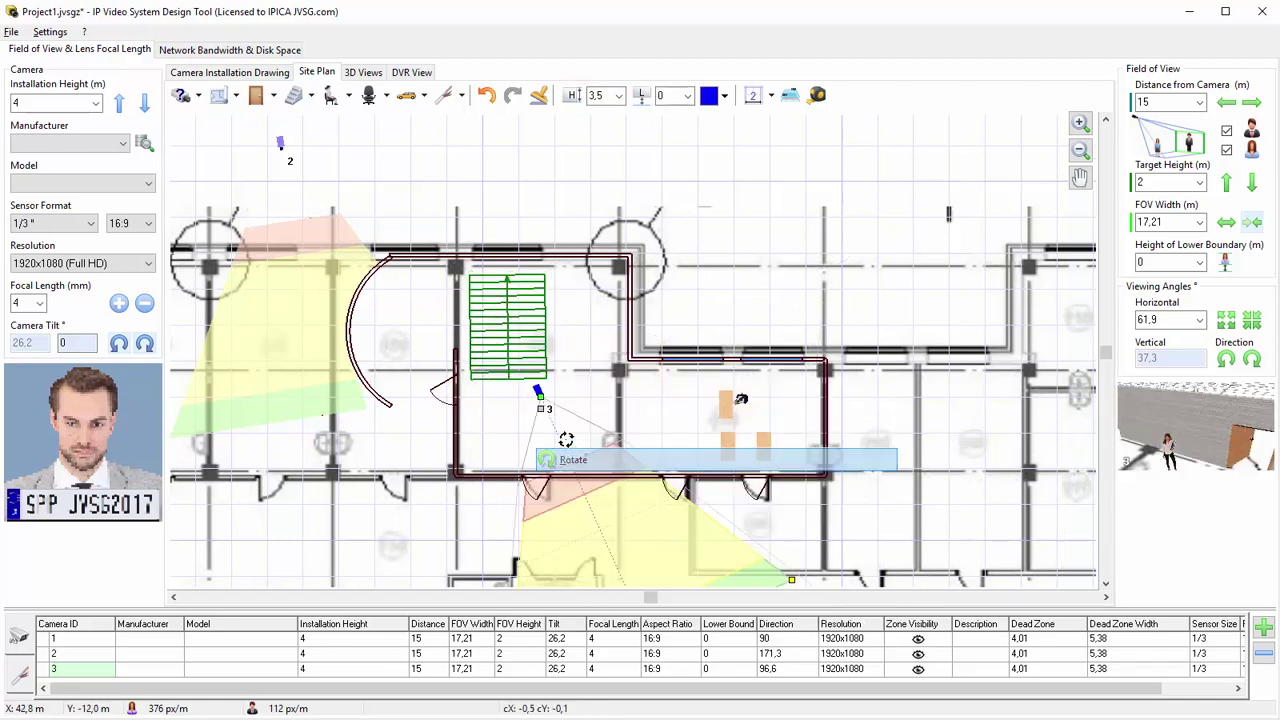
{"action": "left_click", "coordinate": [543, 401]}
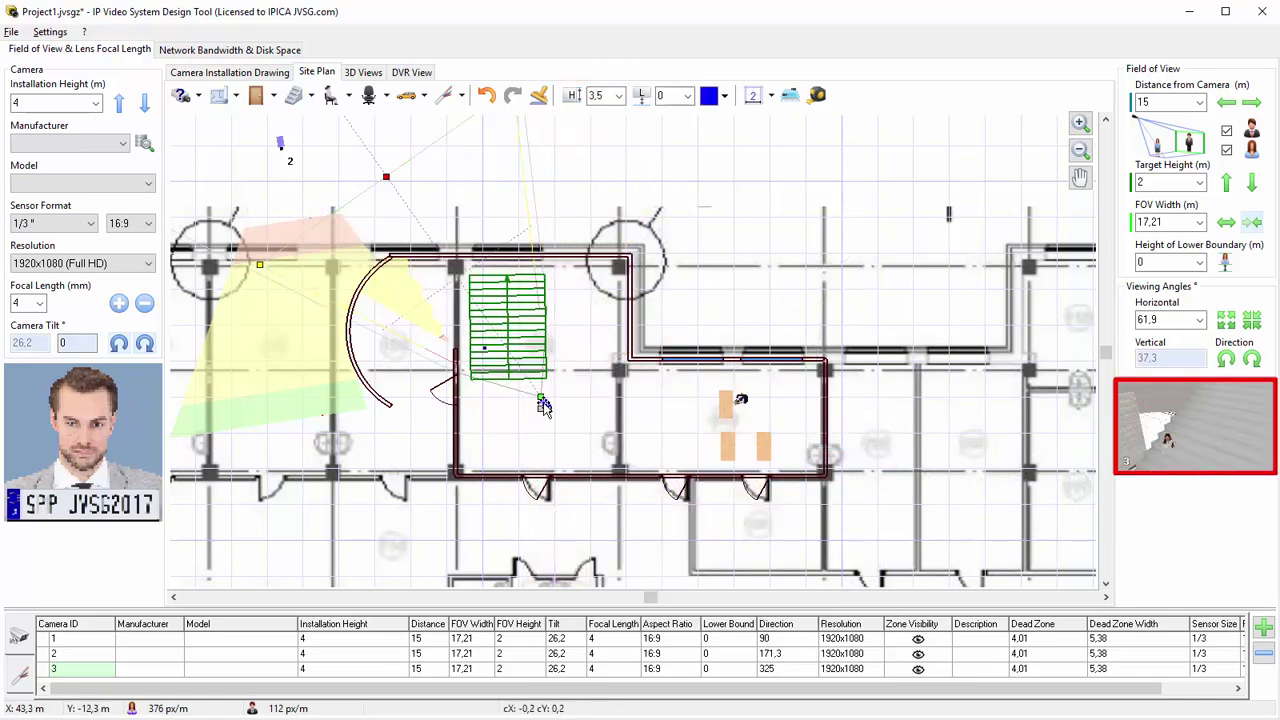
{"action": "left_click_drag", "start_coordinate": [543, 401], "coordinate": [620, 465]}
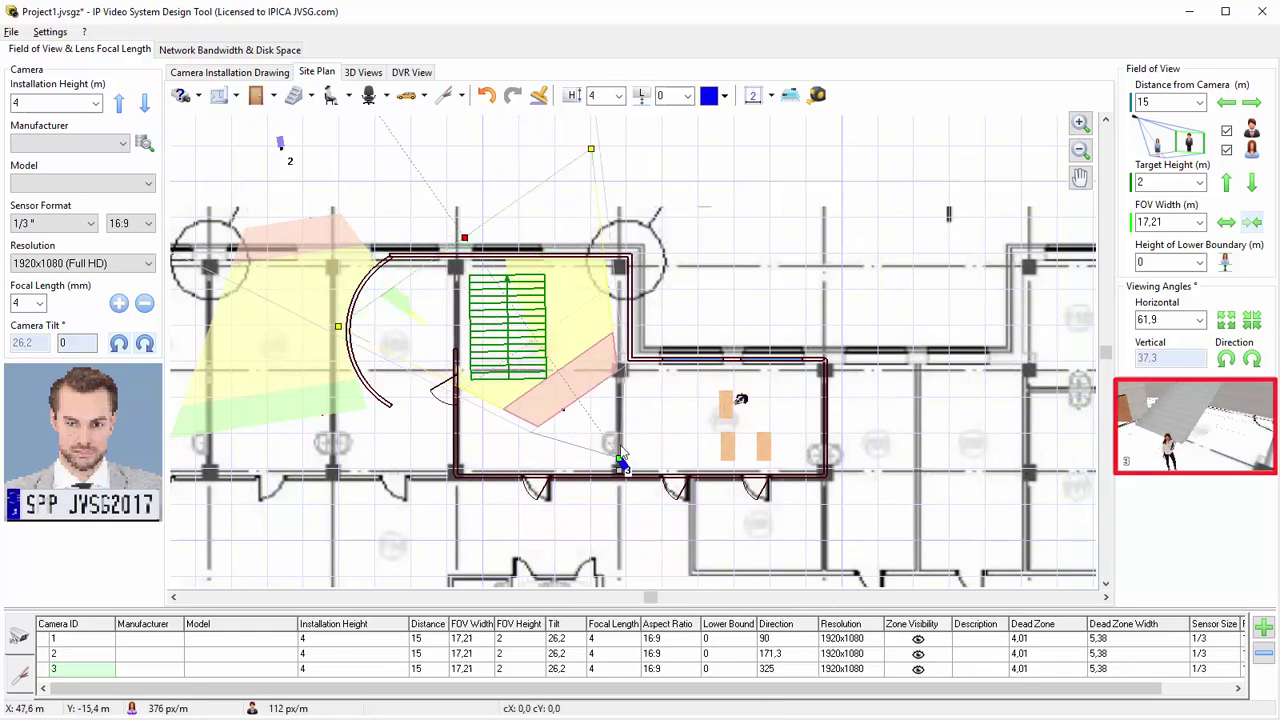
Shift the staircase slightly right and make it solid in its properties
{"action": "left_click_drag", "start_coordinate": [505, 322], "coordinate": [527, 316]}
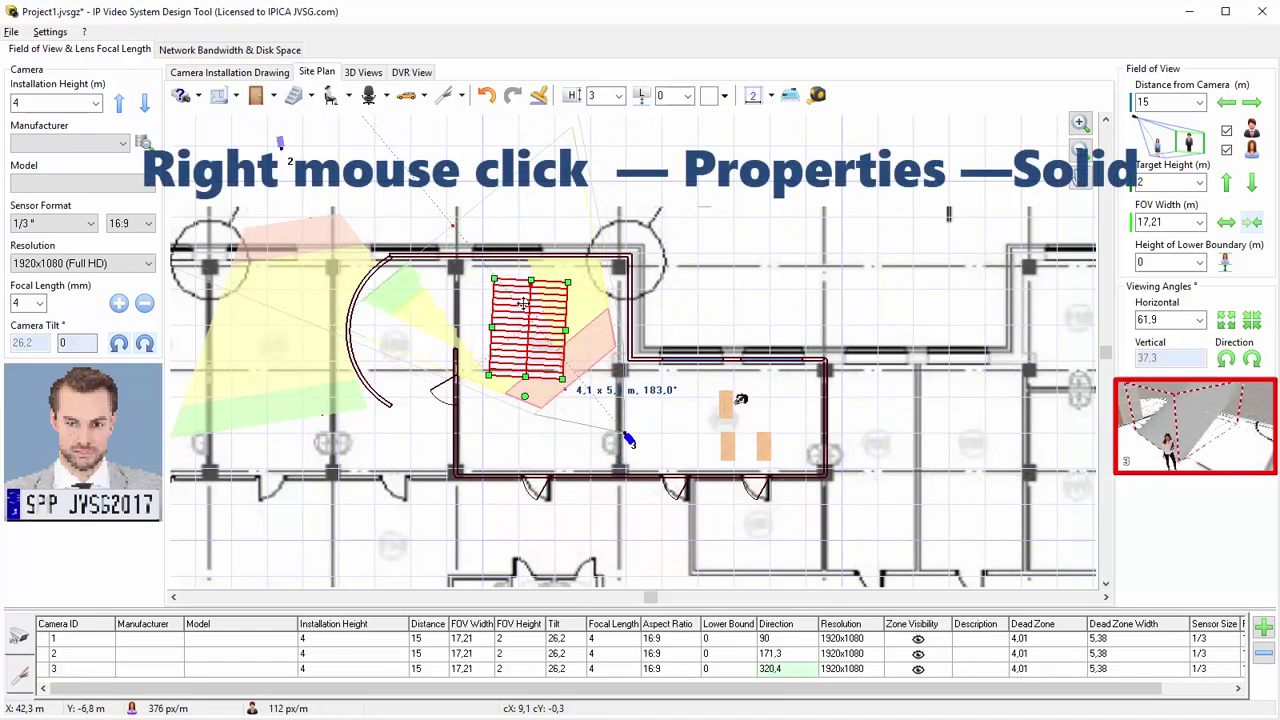
{"action": "right_click", "coordinate": [525, 310]}
{"action": "left_click", "coordinate": [560, 318]}
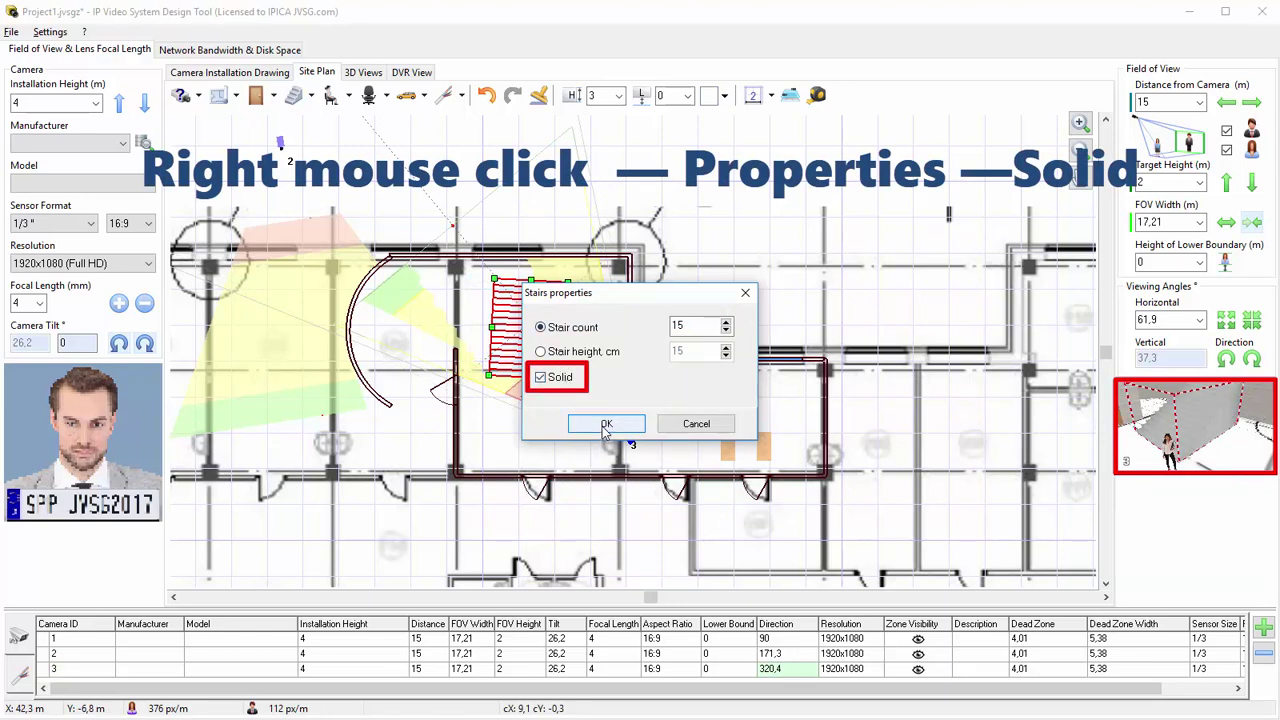
{"action": "left_click", "coordinate": [603, 425]}
Draw a cylinder to the left of the curved wall
{"action": "left_click", "coordinate": [311, 95]}
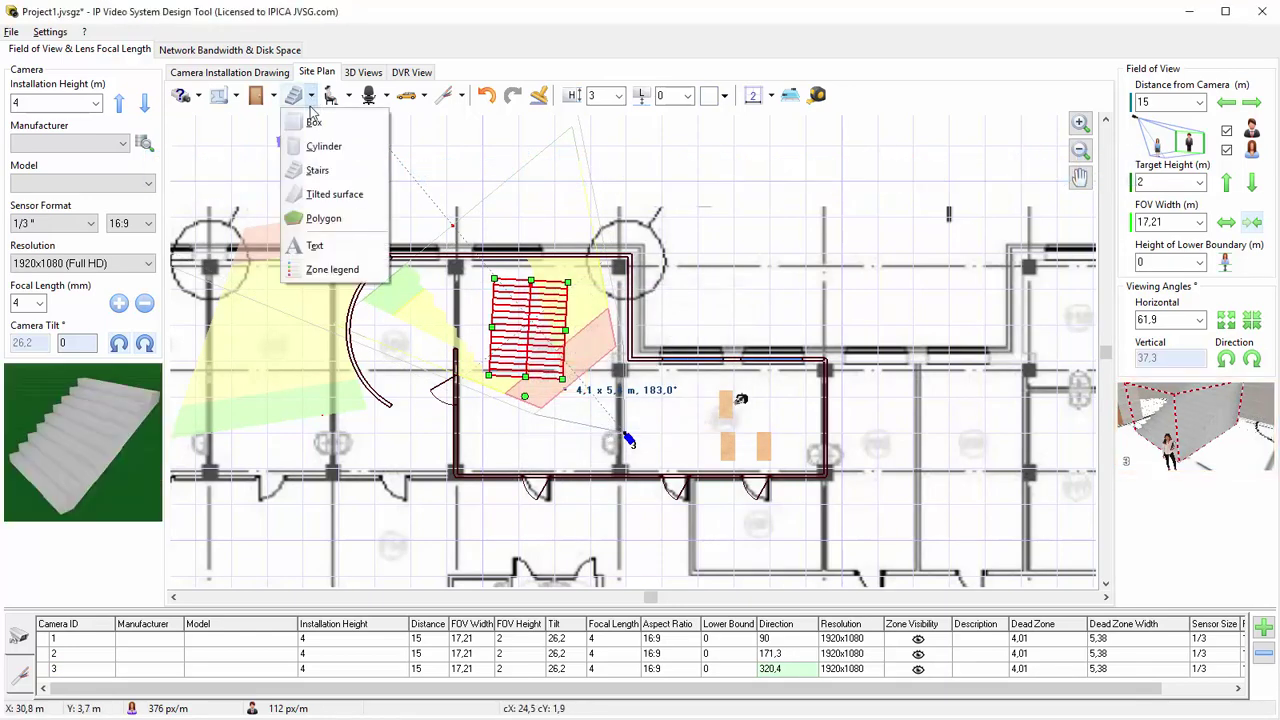
{"action": "left_click", "coordinate": [326, 140]}
{"action": "left_click", "coordinate": [242, 318]}
{"action": "left_click", "coordinate": [299, 375]}
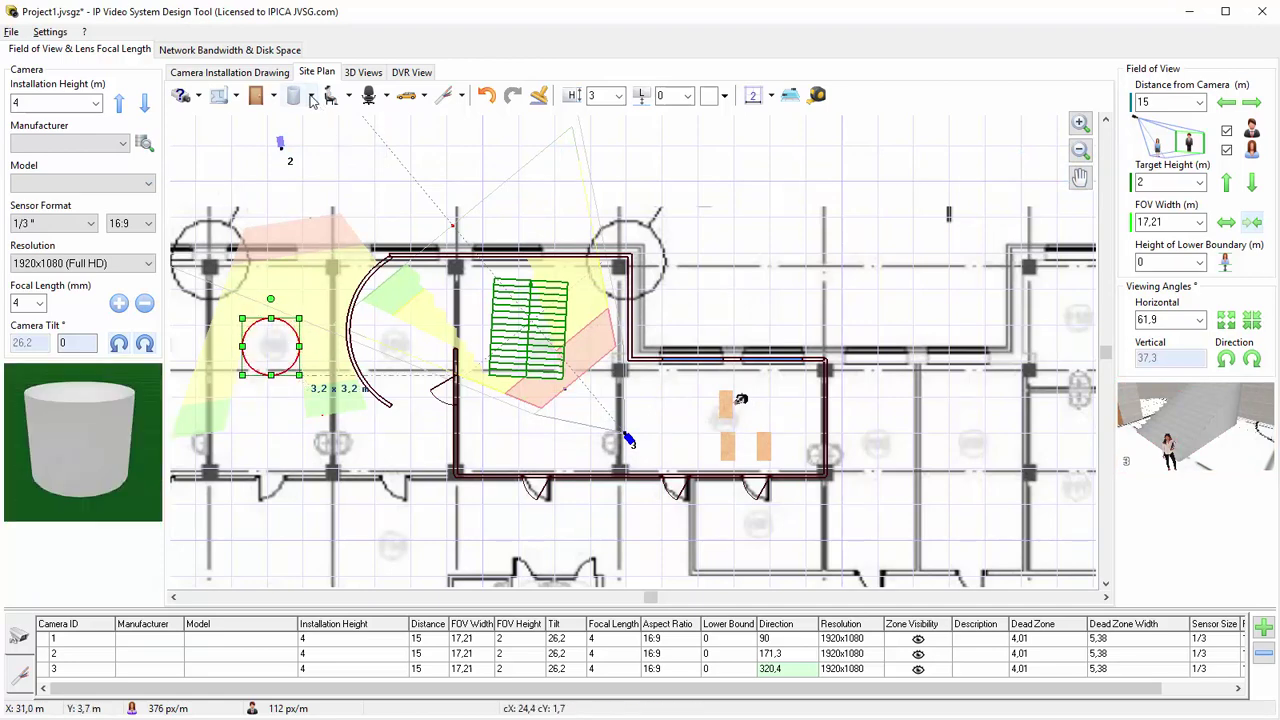
Add a tilted surface above the cylinder with default settings
{"action": "left_click", "coordinate": [311, 95]}
{"action": "left_click", "coordinate": [325, 193]}
{"action": "left_click", "coordinate": [610, 419]}
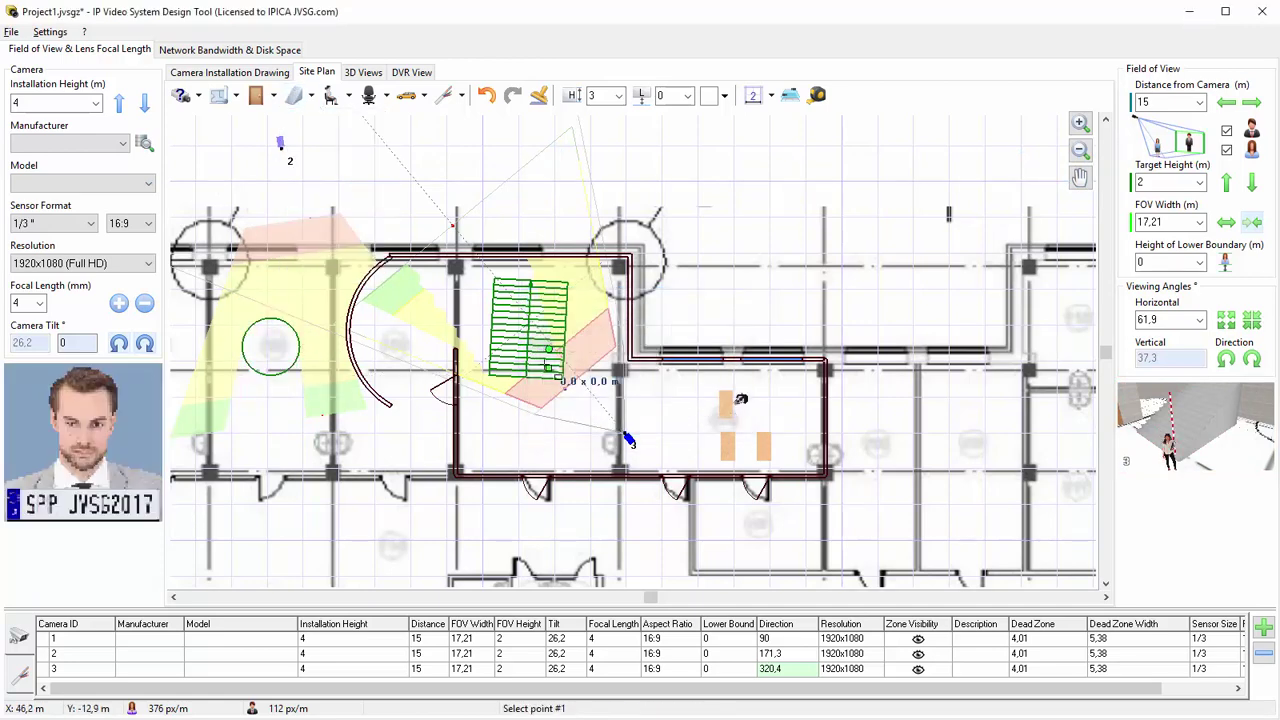
{"action": "left_click", "coordinate": [254, 216]}
{"action": "left_click", "coordinate": [337, 289]}
Move camera 2 left and aim it at about 120°, toward the cylinder and surface
{"action": "left_click", "coordinate": [280, 143]}
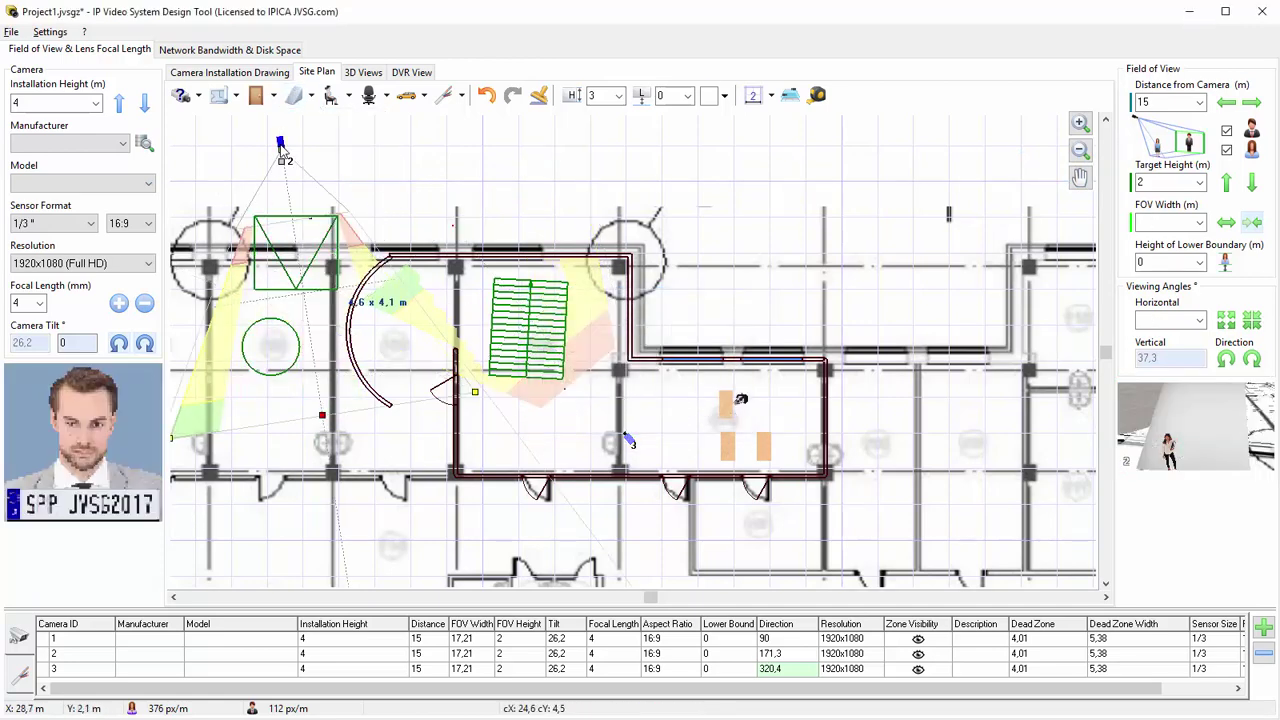
{"action": "left_click_drag", "start_coordinate": [280, 143], "coordinate": [222, 150]}
{"action": "middle_click_drag", "start_coordinate": [317, 174], "coordinate": [460, 189]}
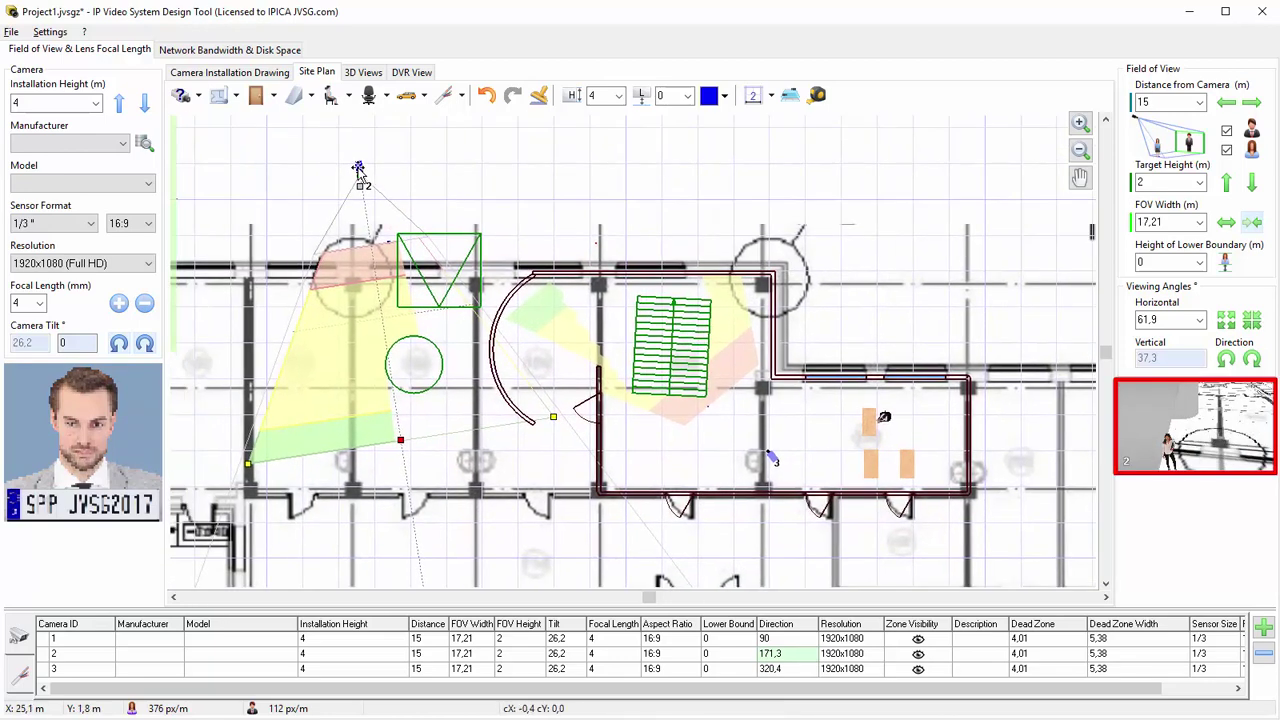
{"action": "mouse_move", "coordinate": [440, 300]}
{"action": "left_mouse_down"}
{"action": "mouse_move", "coordinate": [420, 330]}
{"action": "mouse_move", "coordinate": [371, 243]}
{"action": "mouse_move", "coordinate": [438, 321]}
{"action": "left_mouse_up"}
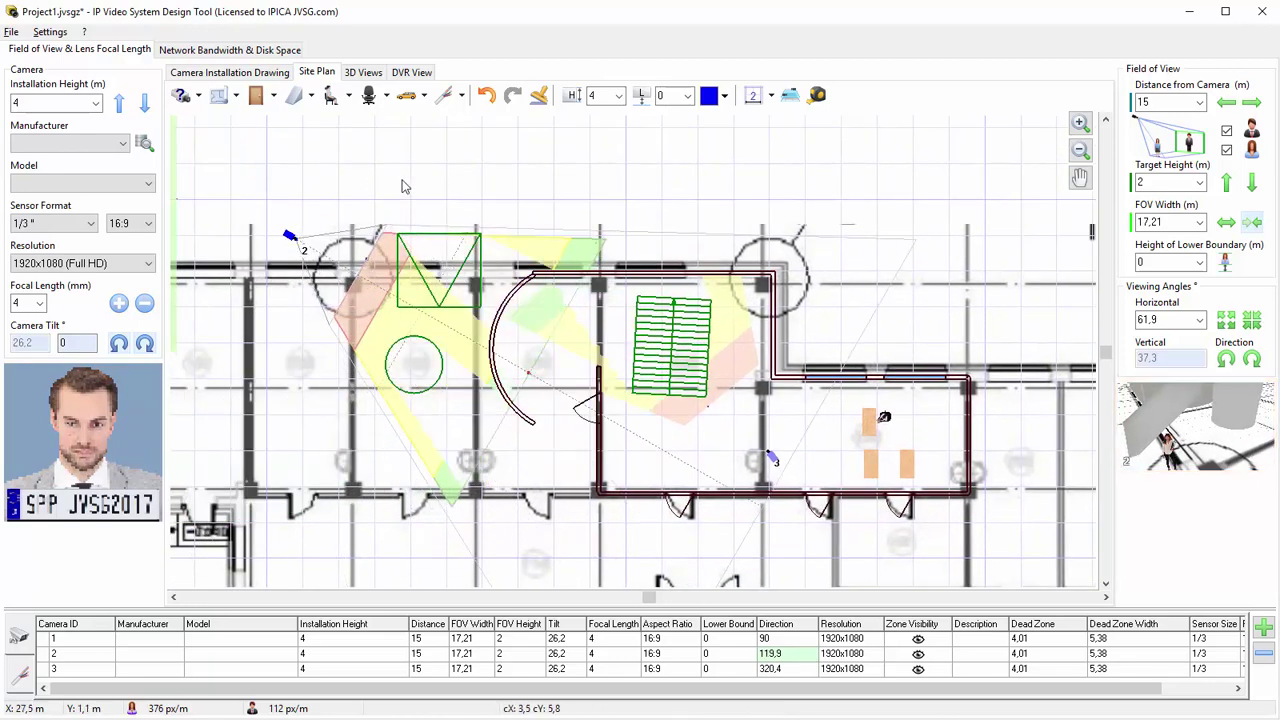
Place a text label reading 123 on the plan
{"action": "left_click", "coordinate": [311, 95]}
{"action": "left_click", "coordinate": [310, 243]}
{"action": "left_click", "coordinate": [318, 252]}
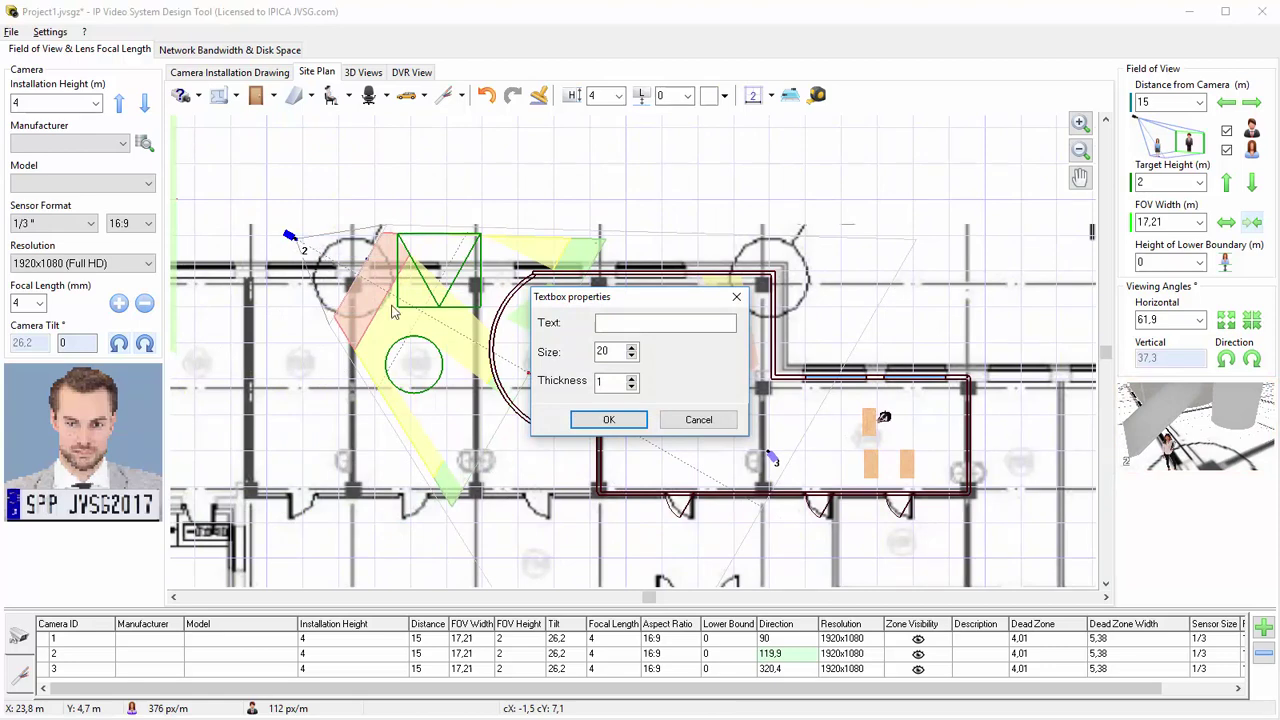
{"action": "left_click", "coordinate": [609, 419]}
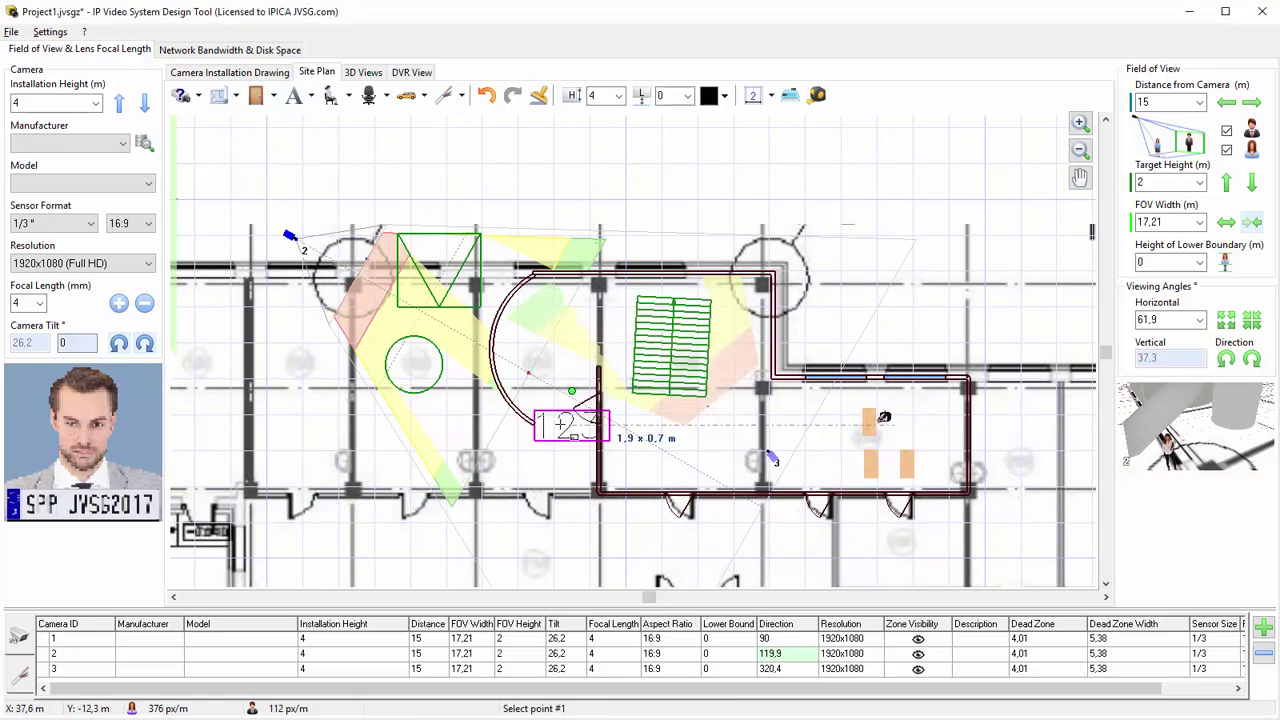
Add a zone legend to the plan
{"action": "left_click", "coordinate": [252, 190]}
{"action": "left_click", "coordinate": [311, 95]}
{"action": "left_click", "coordinate": [332, 269]}
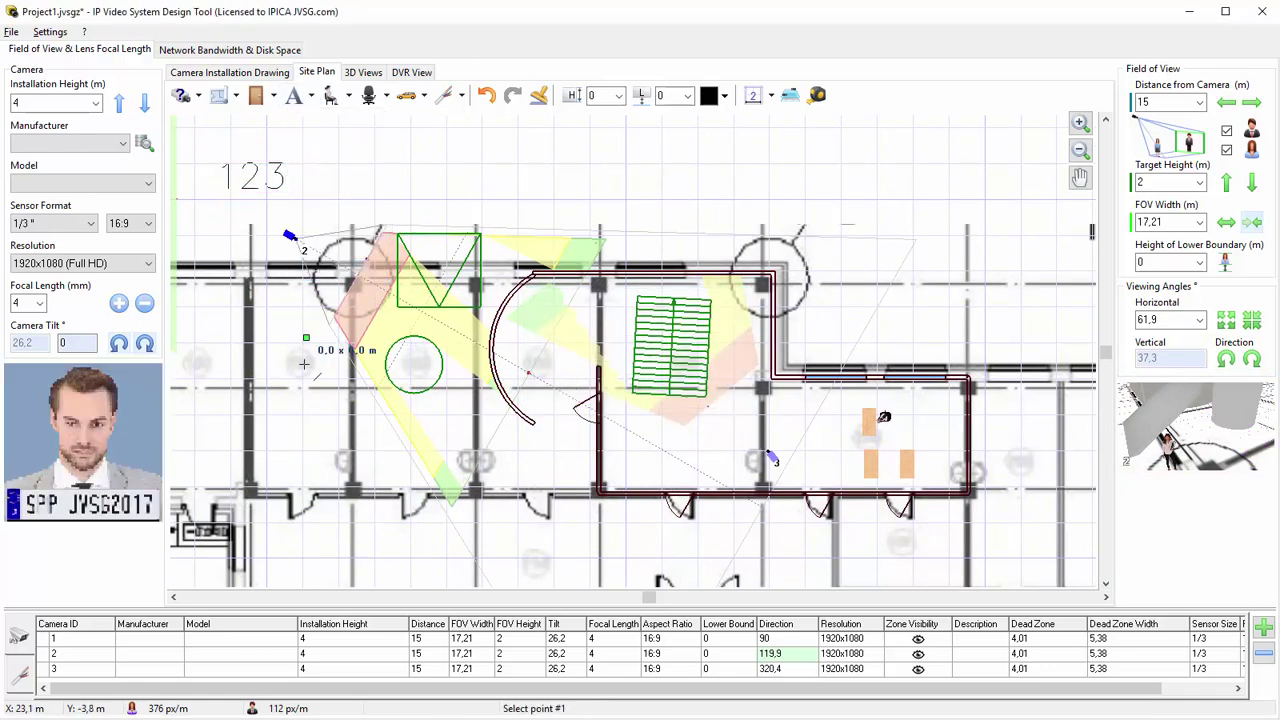
{"action": "scroll", "coordinate": [500, 405], "scroll_direction": "up", "scroll_amount": 3}
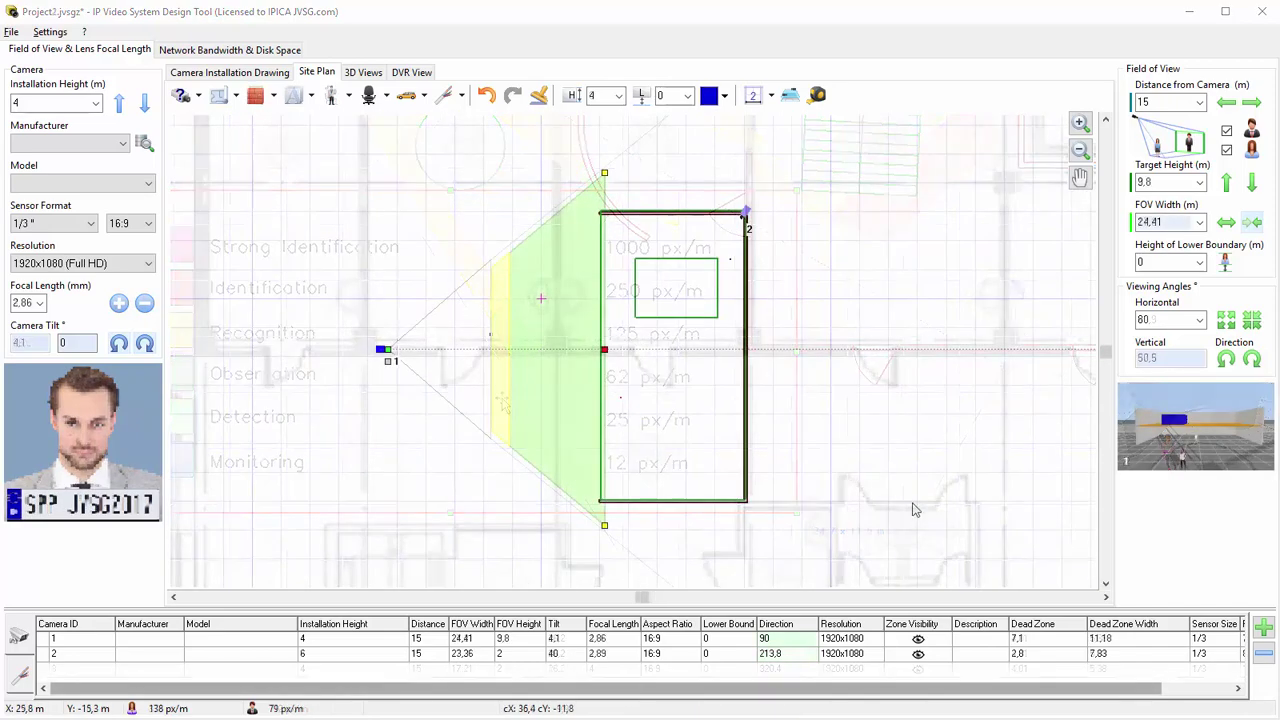
Raise camera 2's ground level 3 m in its installation drawing, giving 28.9° tilt, and check in 3D
{"action": "left_click", "coordinate": [368, 74]}
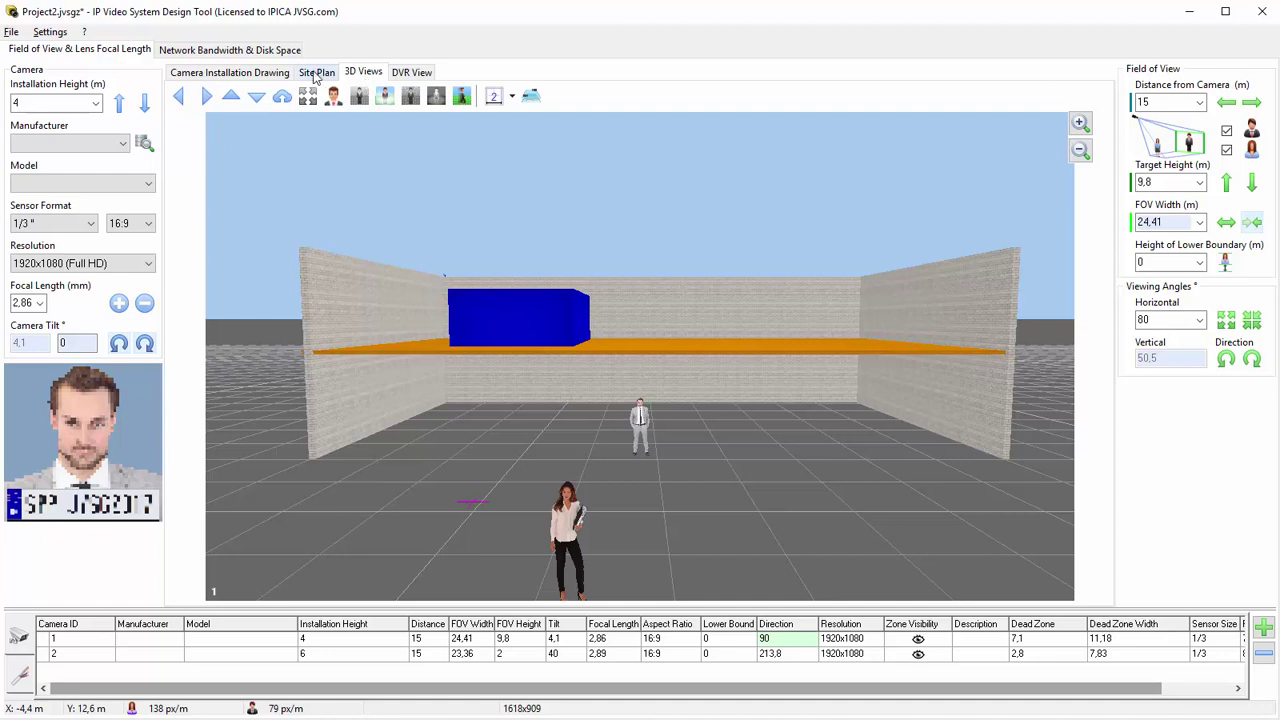
{"action": "left_click", "coordinate": [80, 652]}
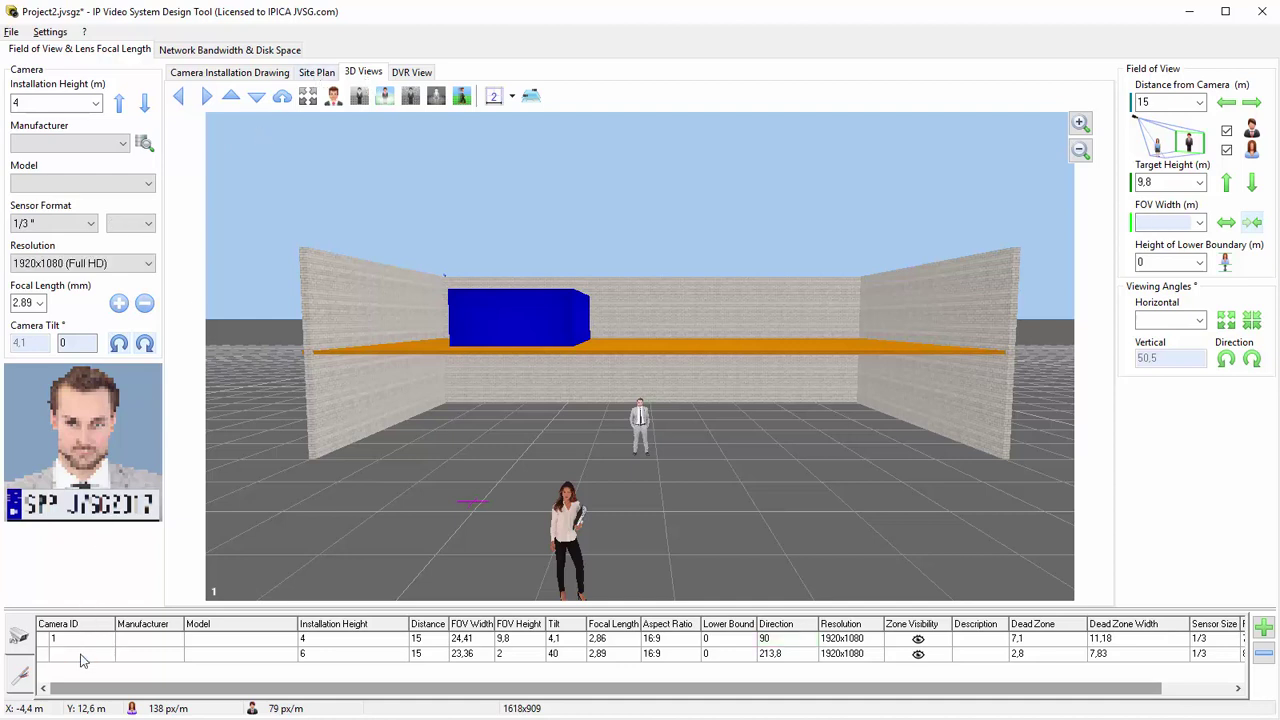
{"action": "left_click", "coordinate": [236, 73]}
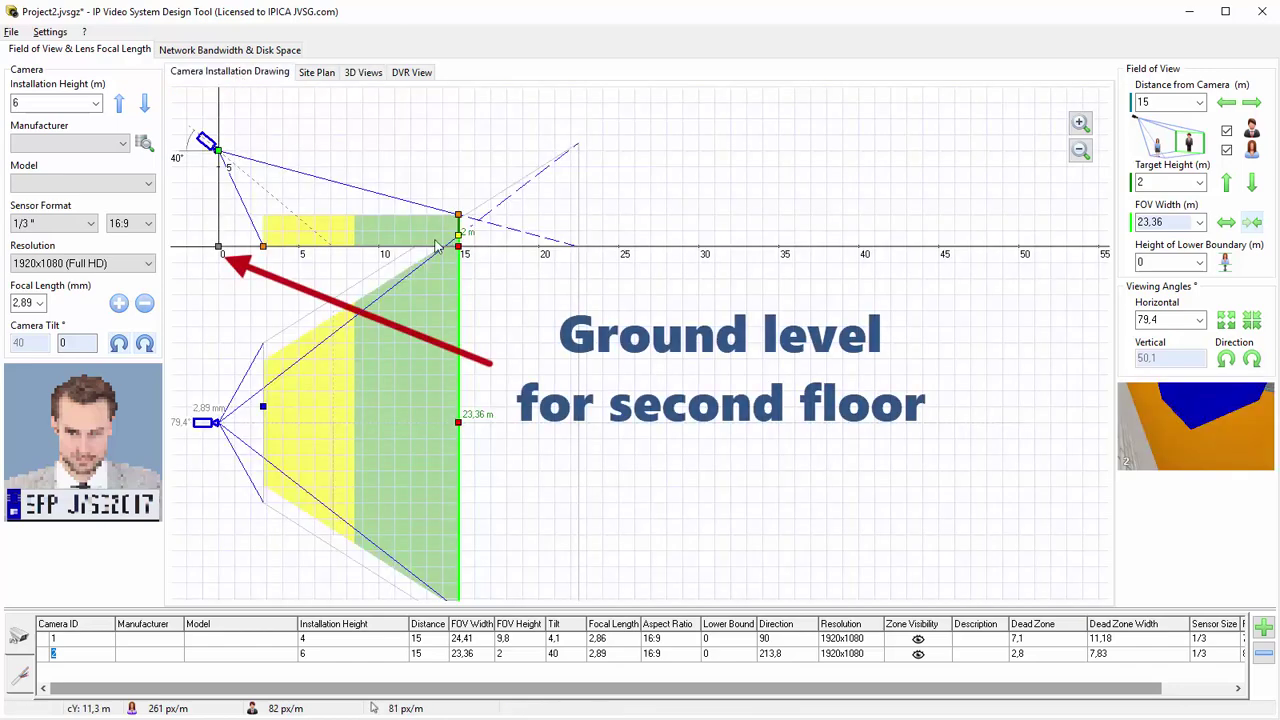
{"action": "left_click_drag", "start_coordinate": [219, 245], "coordinate": [228, 197]}
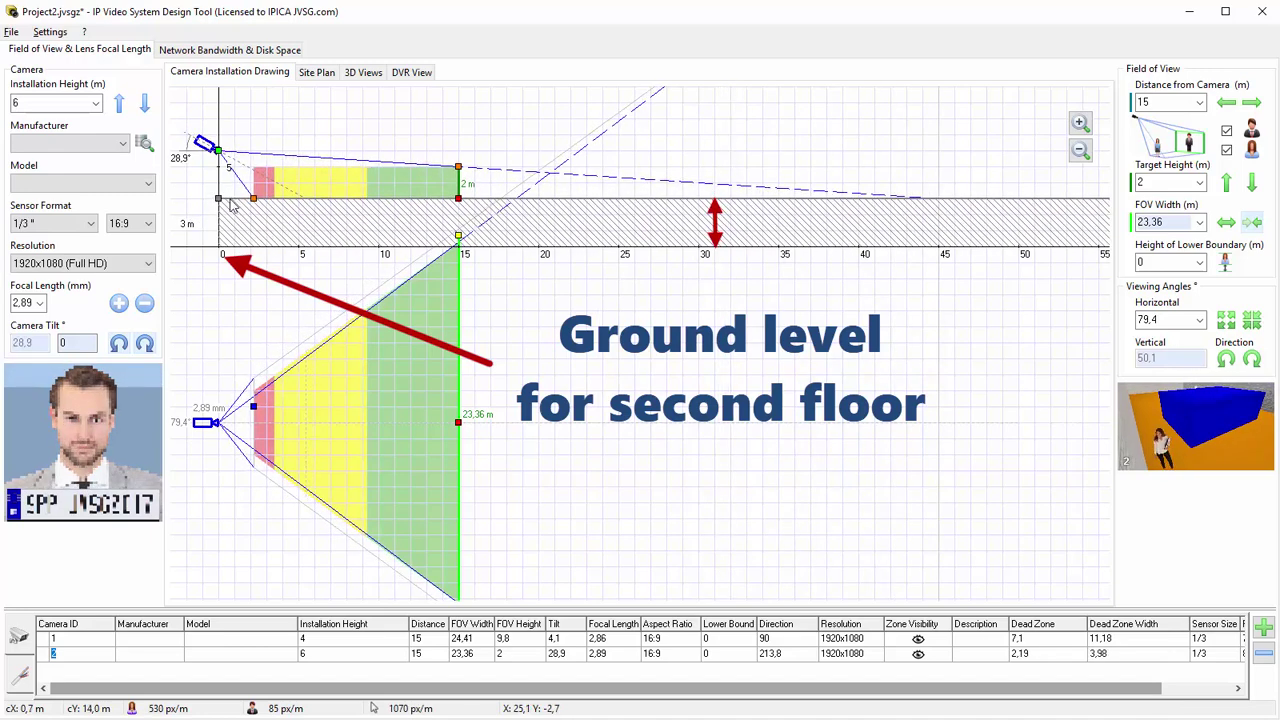
{"action": "left_click", "coordinate": [362, 73]}
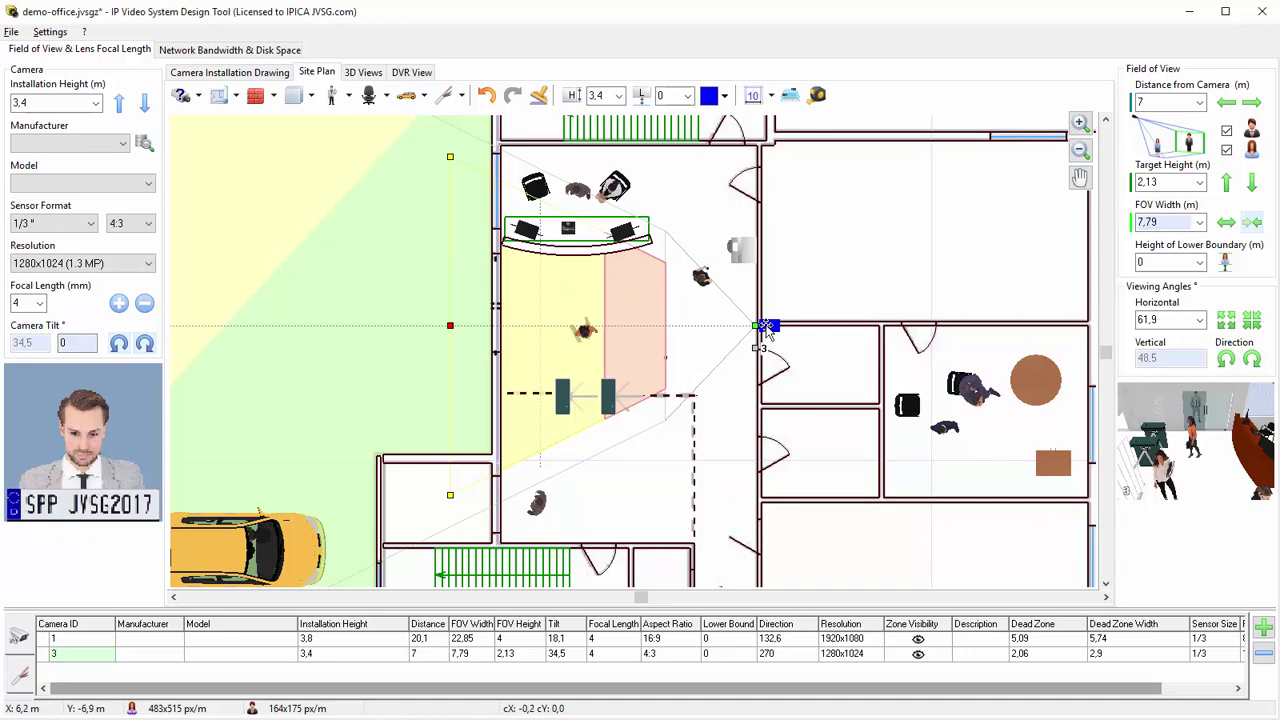
Nudge camera 3 along the wall, try 1600x1200 and 1920x1080, then return to 1280x1024
{"action": "mouse_move", "coordinate": [760, 326]}
{"action": "left_mouse_down"}
{"action": "mouse_move", "coordinate": [631, 316]}
{"action": "mouse_move", "coordinate": [758, 316]}
{"action": "left_mouse_up"}
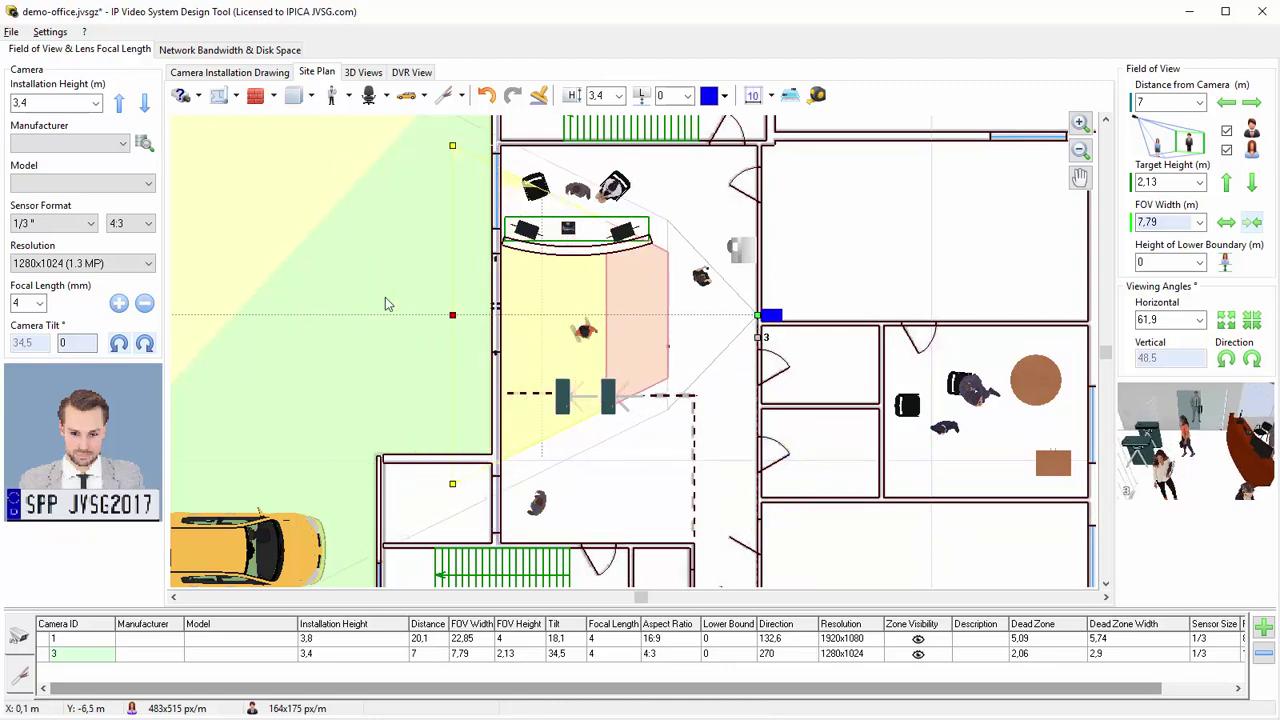
{"action": "left_click", "coordinate": [149, 266]}
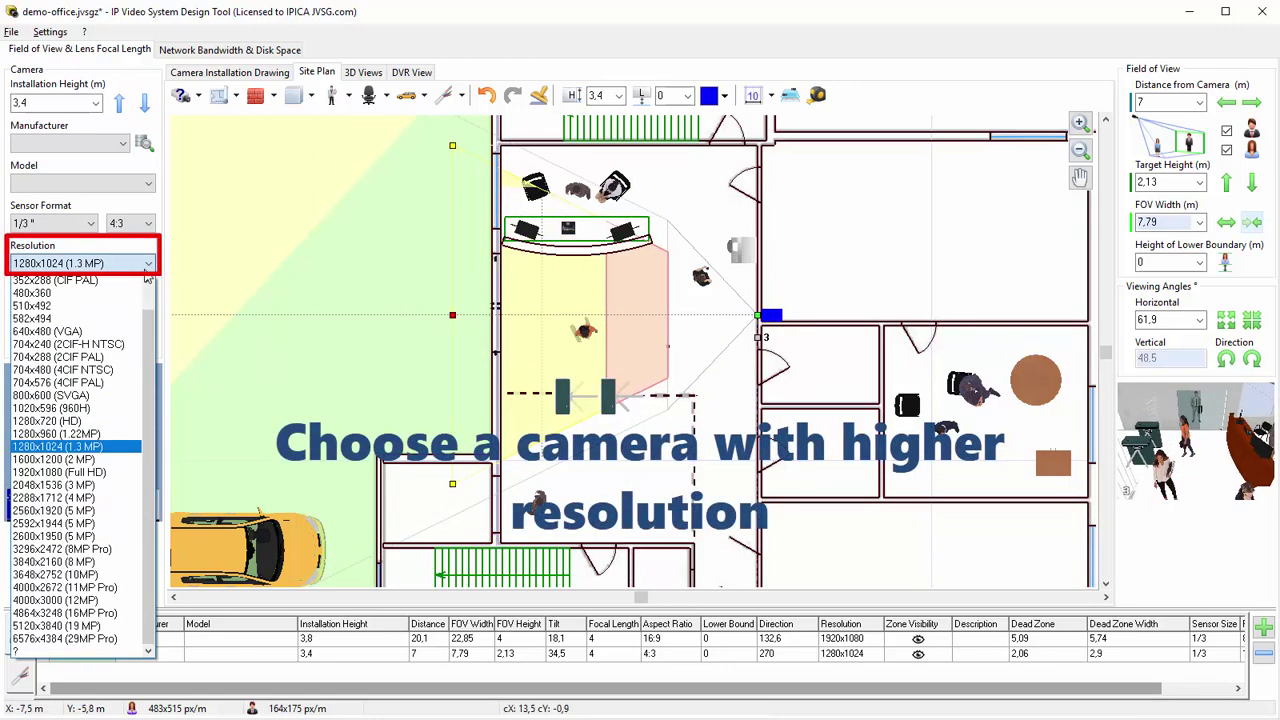
{"action": "left_click", "coordinate": [110, 460]}
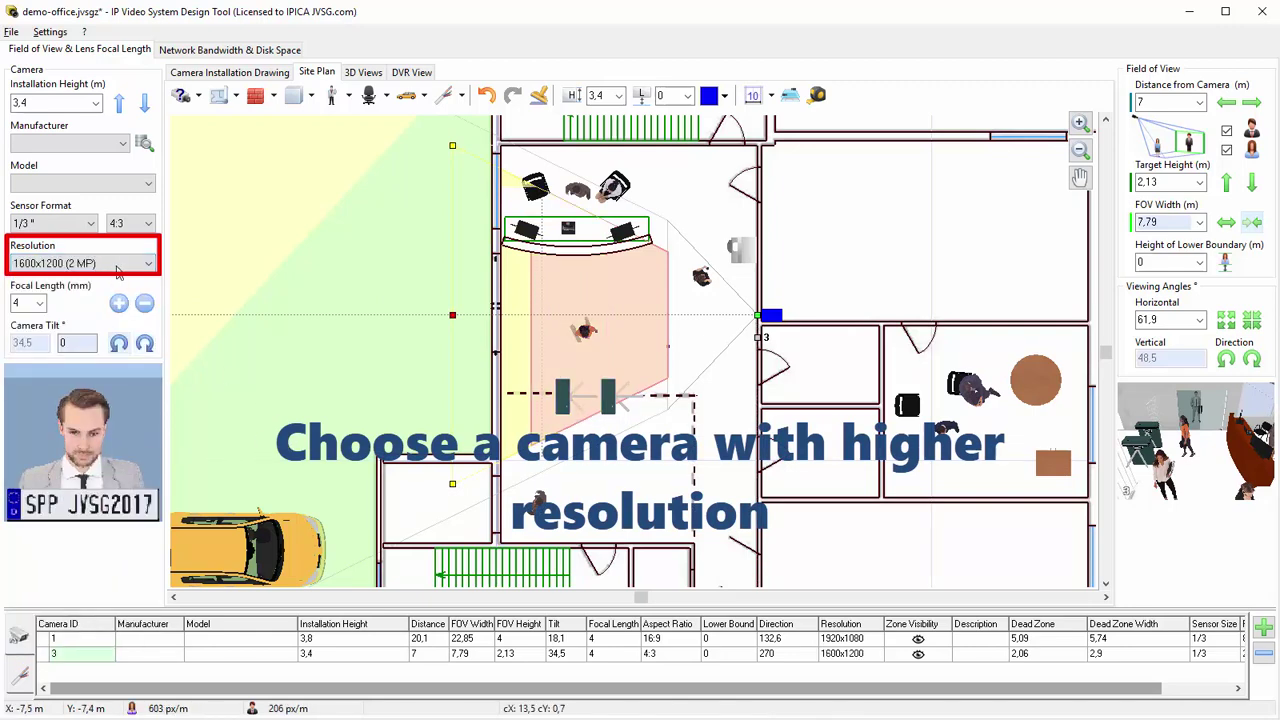
{"action": "left_click", "coordinate": [118, 266]}
{"action": "left_click", "coordinate": [100, 472]}
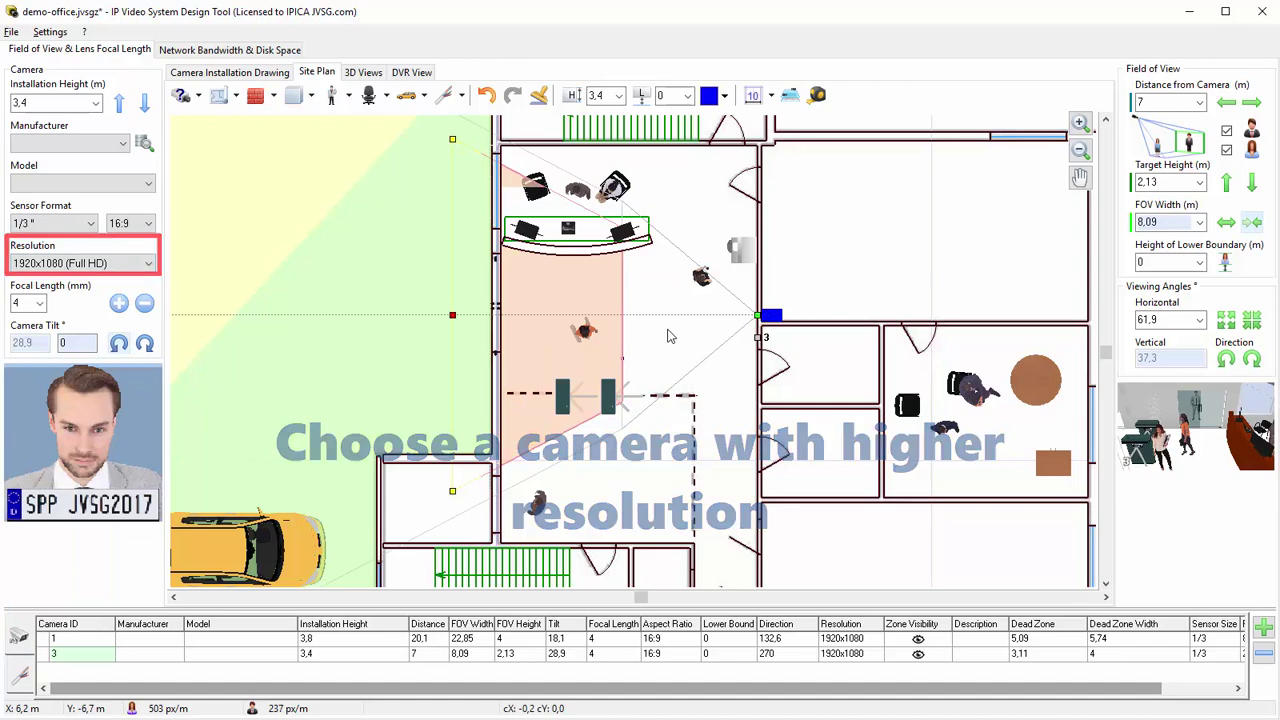
{"action": "left_click", "coordinate": [100, 265]}
{"action": "left_click", "coordinate": [90, 446]}
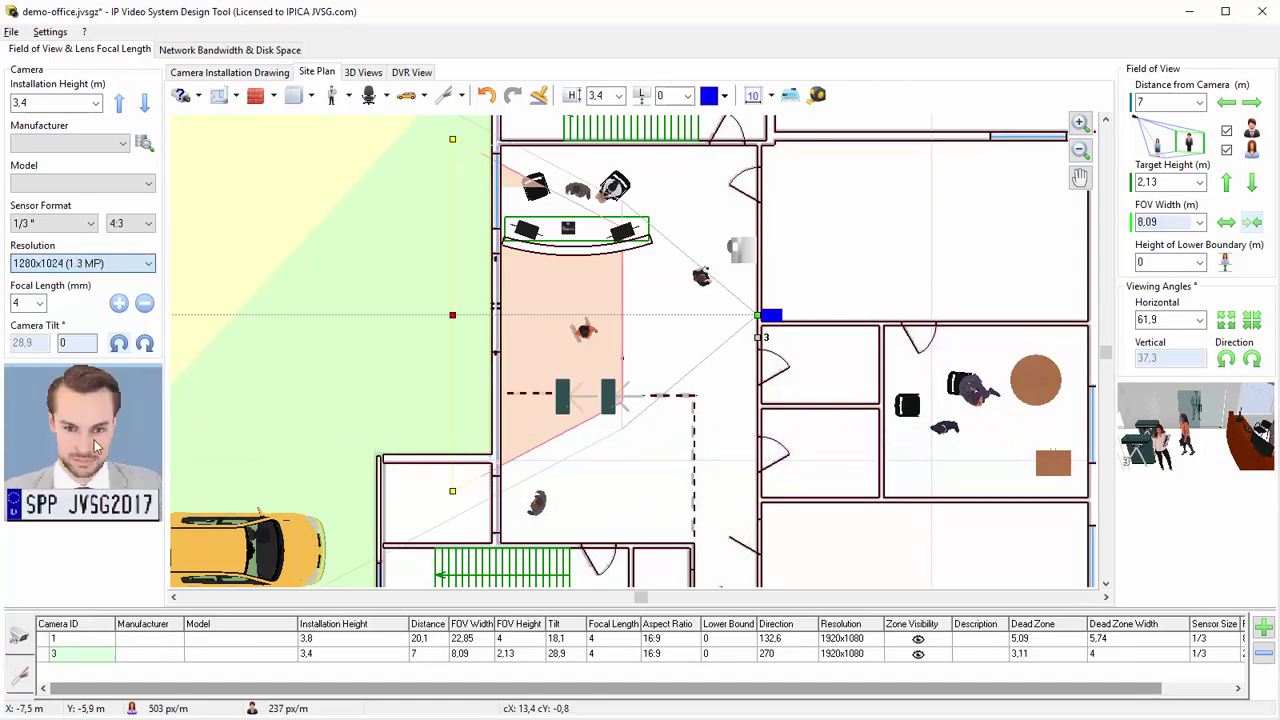